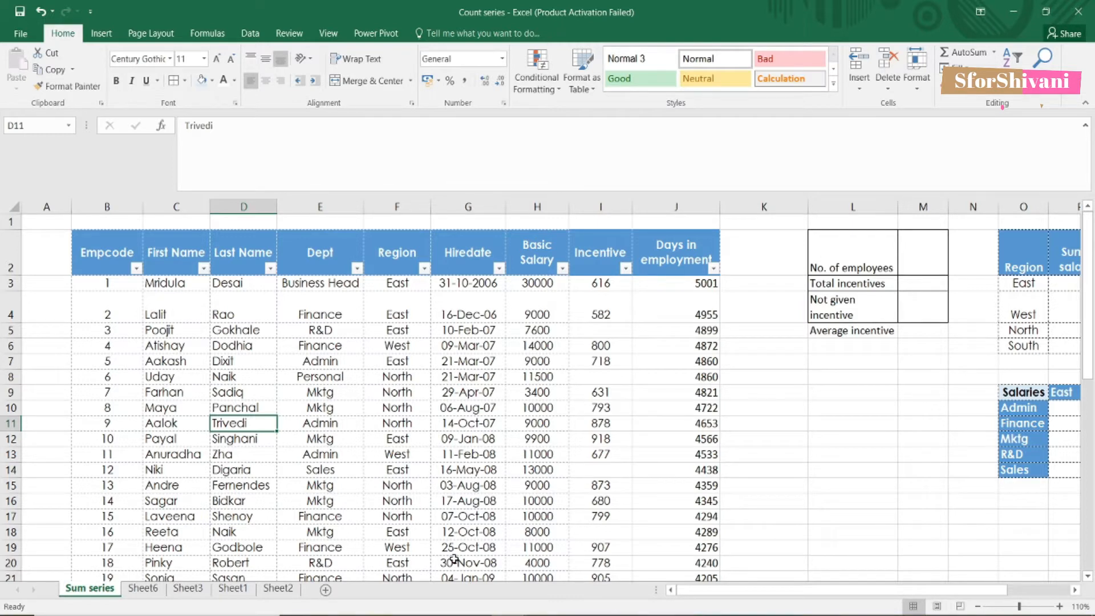
Step: Count the employees in M2 with =COUNTA(C3:C42), giving 40
{"action": "left_click", "coordinate": [916, 251]}
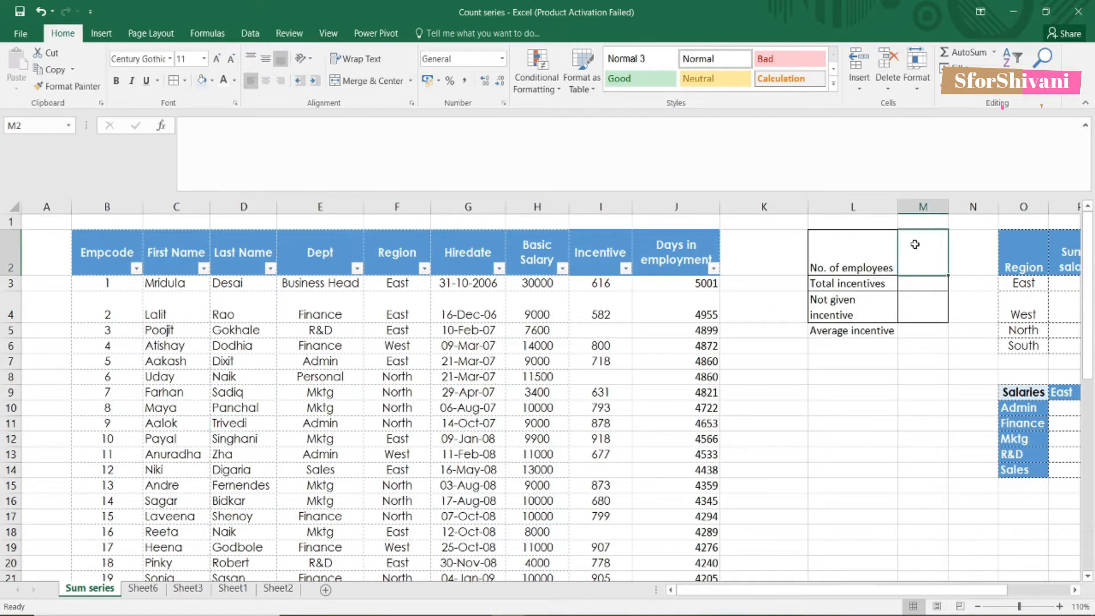
{"action": "type", "text": "=count"}
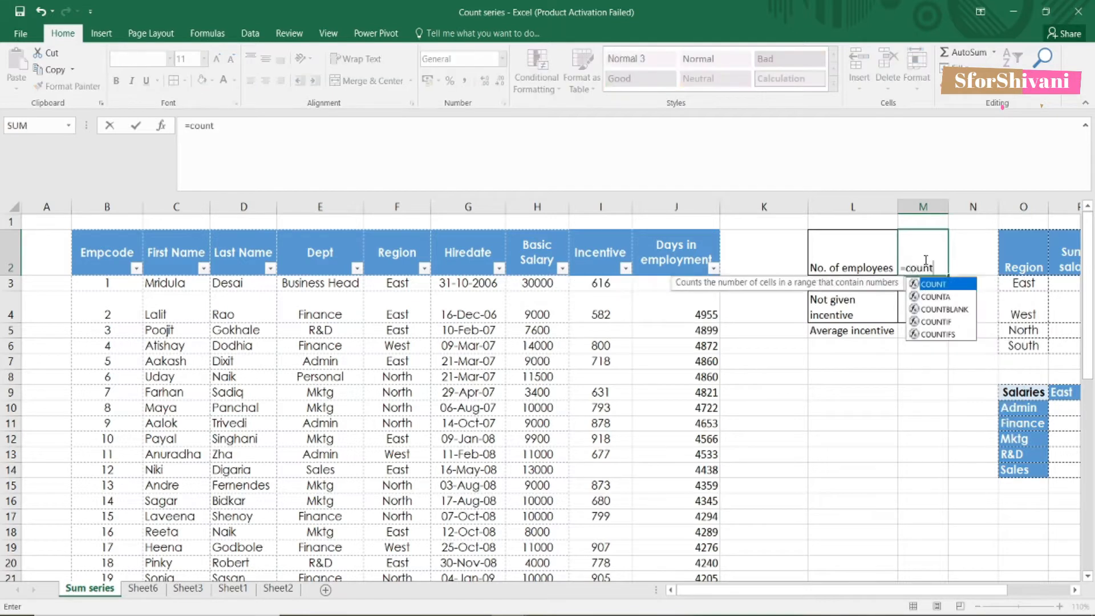
{"action": "type", "text": "a("}
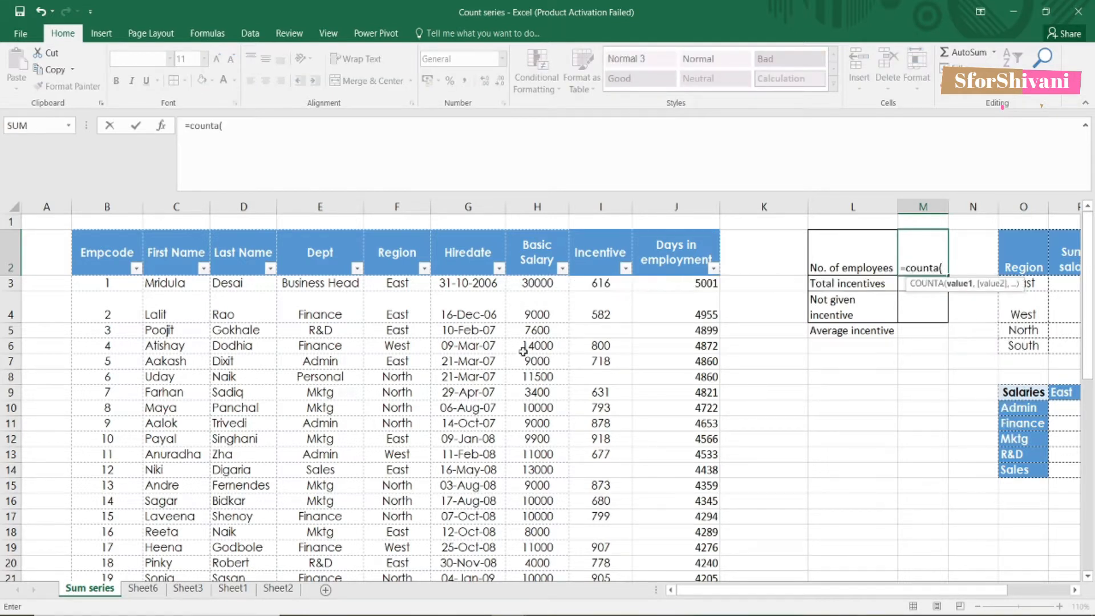
{"action": "left_click", "coordinate": [178, 283]}
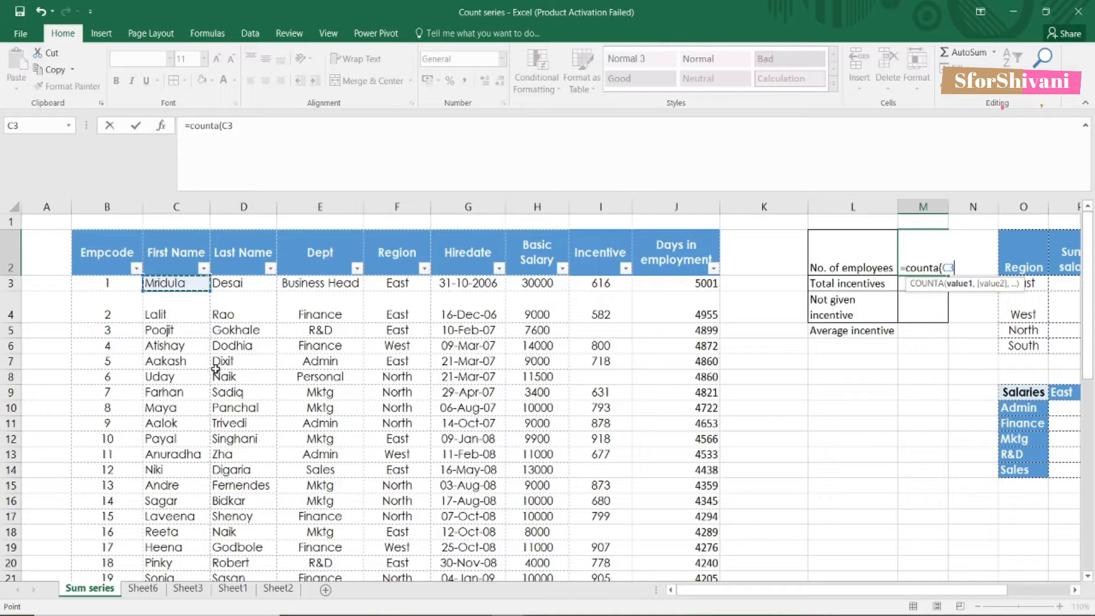
{"action": "key", "text": "ctrl+shift+Down"}
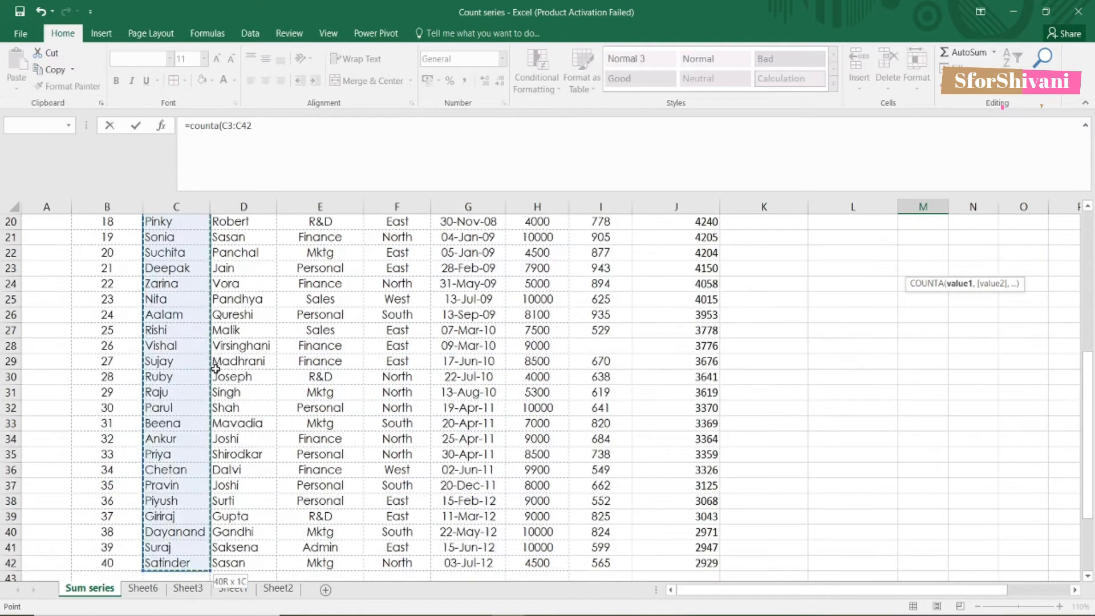
{"action": "key", "text": "Return"}
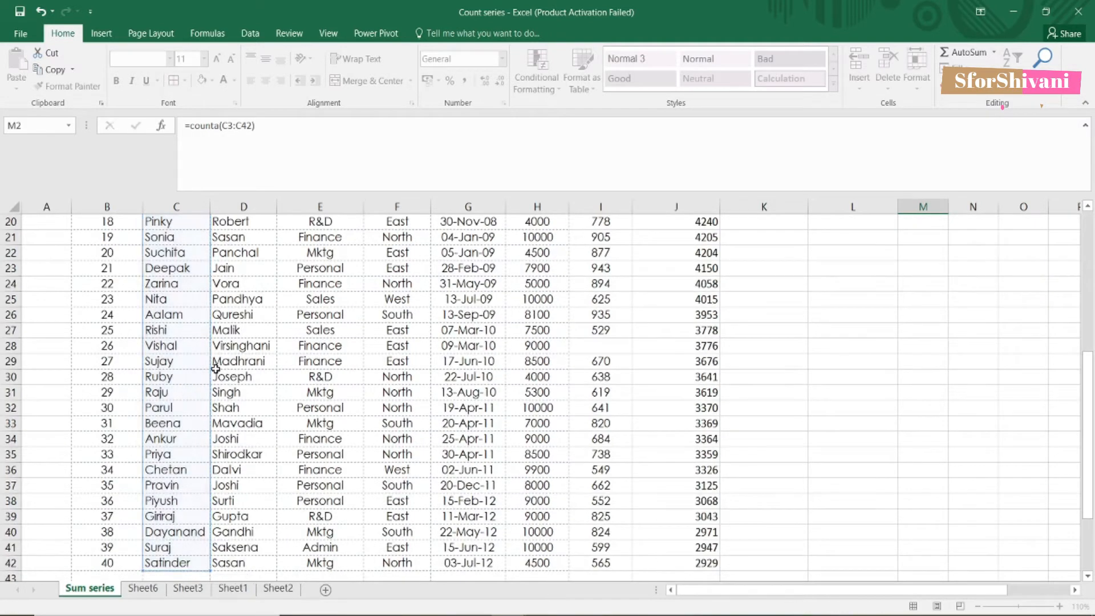
{"action": "scroll", "coordinate": [216, 368], "scroll_direction": "up", "scroll_amount": 1}
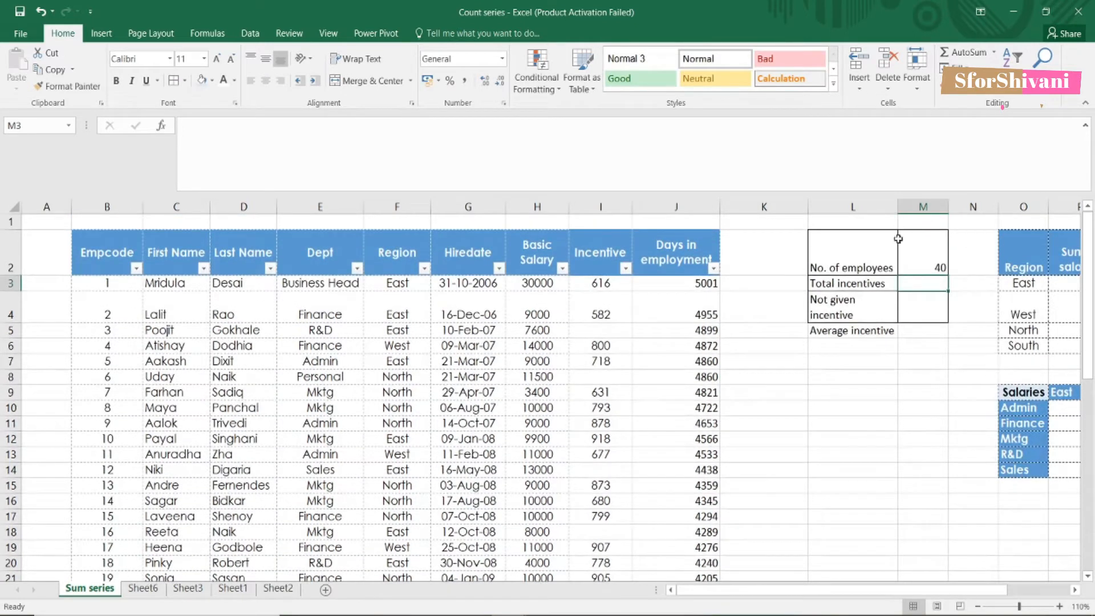
{"action": "left_click", "coordinate": [907, 269]}
Step: Total the incentives in M3 with =SUM(I3:I42), giving 25744, and check the column's status-bar sum
{"action": "left_click", "coordinate": [916, 284]}
{"action": "type", "text": "=sum("}
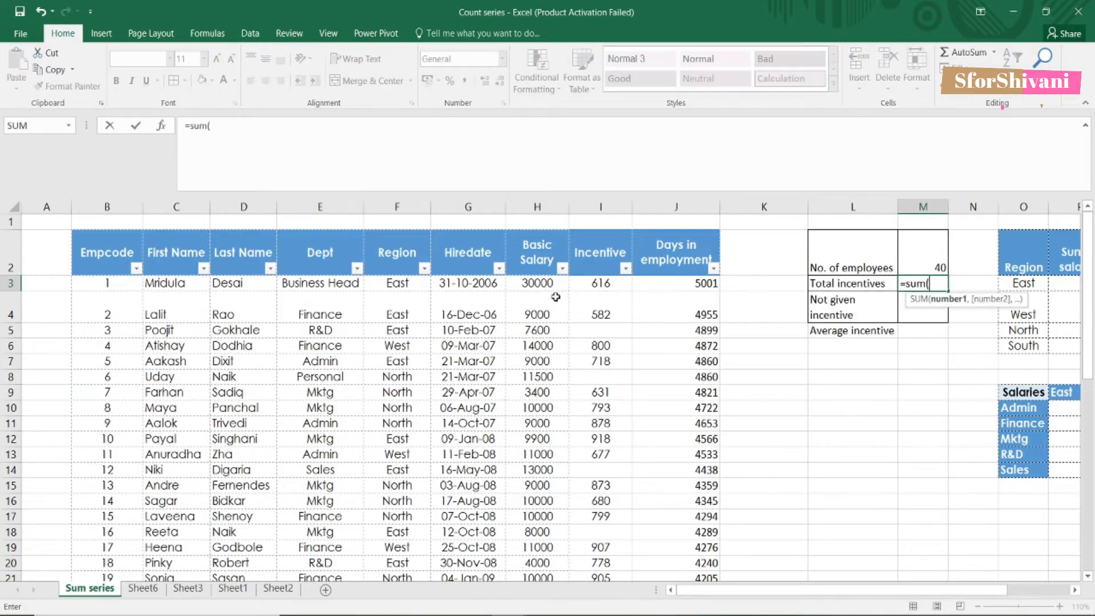
{"action": "left_click", "coordinate": [592, 284]}
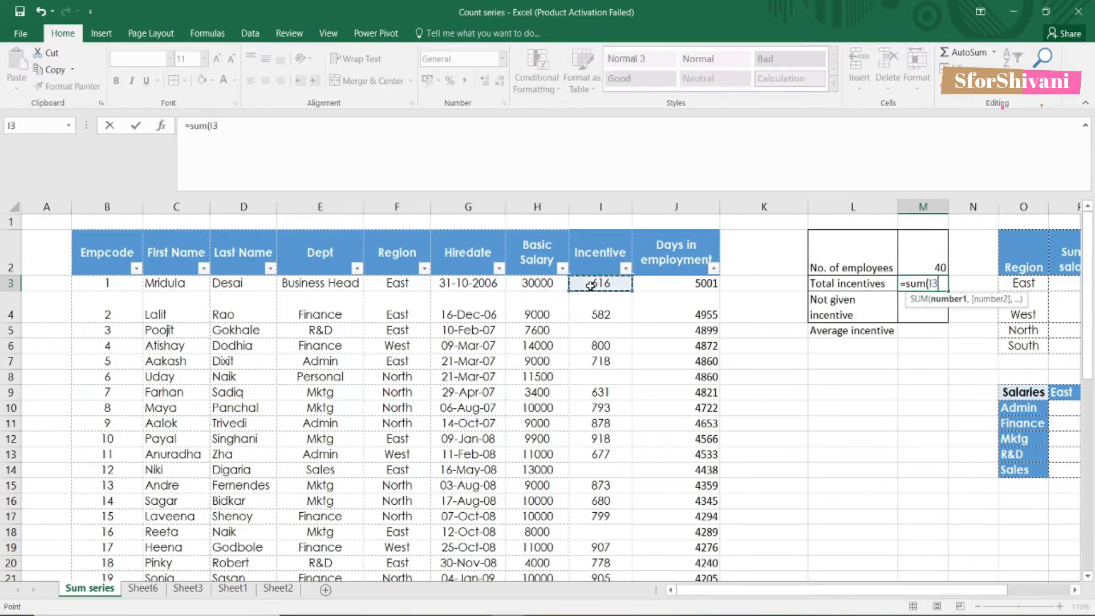
{"action": "key", "text": "shift+Down"}
{"action": "key", "text": "shift+Down"}
{"action": "key", "text": "shift+Down"}
{"action": "key", "text": "shift+Down"}
{"action": "key", "text": "shift+Down"}
{"action": "key", "text": "shift+Down"}
{"action": "key", "text": "shift+Down"}
{"action": "key", "text": "shift+Down"}
{"action": "key", "text": "shift+Down"}
{"action": "key", "text": "shift+Down"}
{"action": "key", "text": "shift+Down"}
{"action": "key", "text": "shift+Down"}
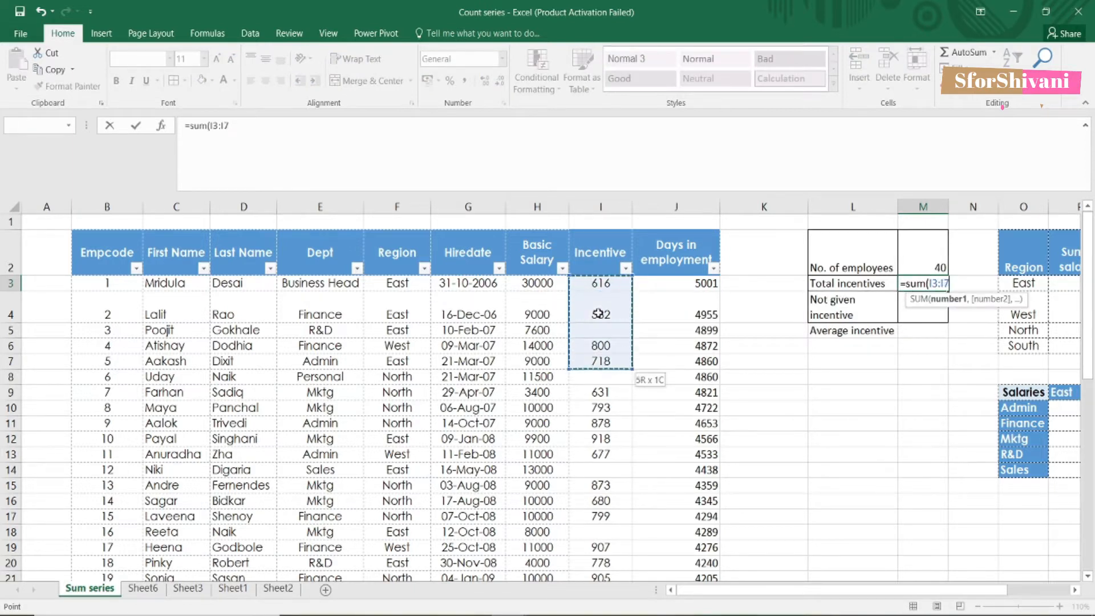
{"action": "key", "text": "shift+Down"}
{"action": "key", "text": "shift+Down"}
{"action": "key", "text": "shift+Down"}
{"action": "key", "text": "shift+Down"}
{"action": "key", "text": "shift+Down"}
{"action": "key", "text": "shift+Down"}
{"action": "key", "text": "shift+Down"}
{"action": "key", "text": "shift+Down"}
{"action": "key", "text": "shift+Down"}
{"action": "key", "text": "shift+Down"}
{"action": "key", "text": "shift+Down"}
{"action": "key", "text": "shift+Down"}
{"action": "key", "text": "shift+Down"}
{"action": "key", "text": "shift+Down"}
{"action": "key", "text": "shift+Down"}
{"action": "key", "text": "shift+Down"}
{"action": "key", "text": "shift+Down"}
{"action": "key", "text": "shift+Down"}
{"action": "key", "text": "shift+Down"}
{"action": "key", "text": "shift+Down"}
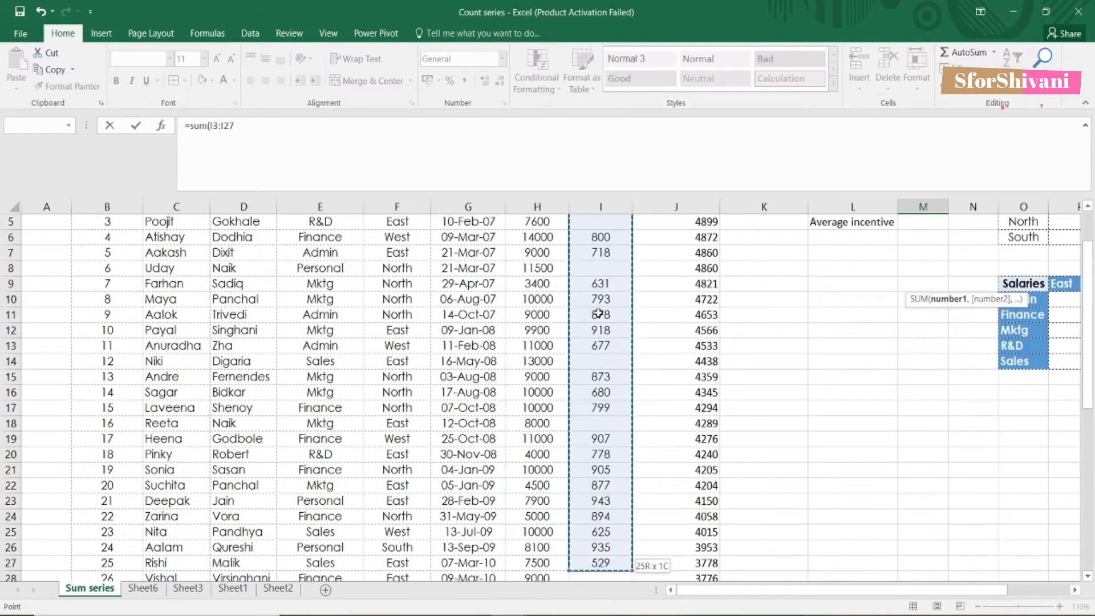
{"action": "key", "text": "ctrl+shift+Down"}
{"action": "key", "text": "ctrl+shift+Up"}
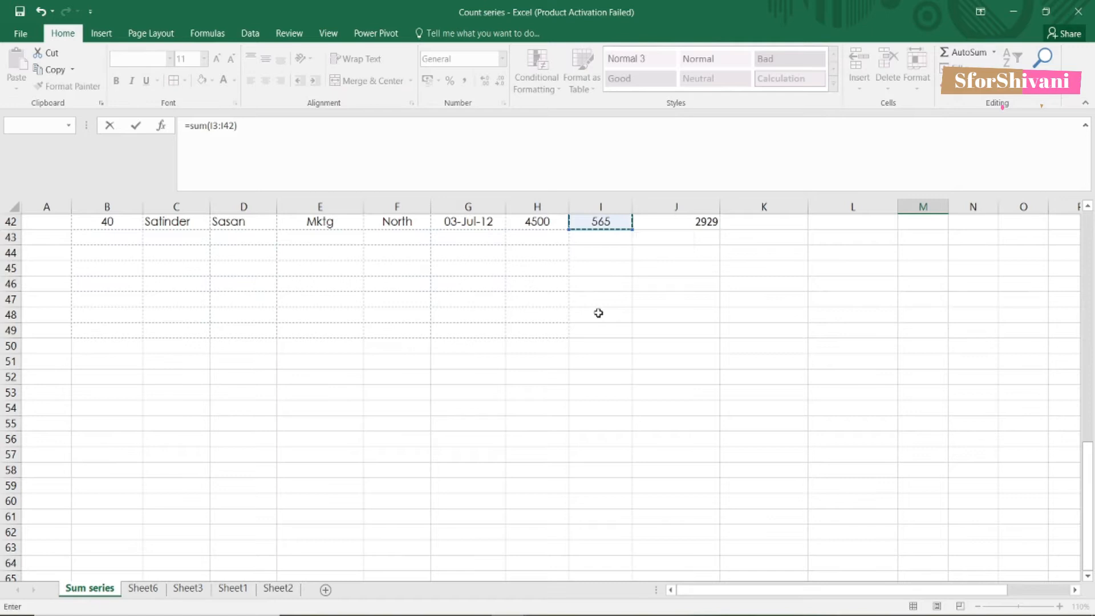
{"action": "key", "text": "Return"}
{"action": "left_click", "coordinate": [929, 282]}
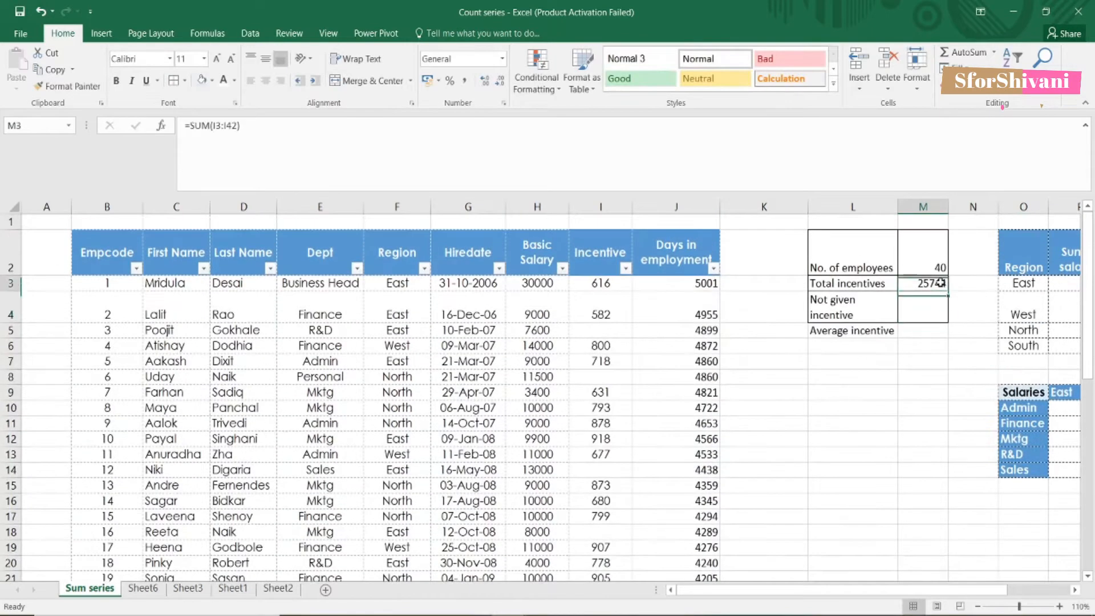
{"action": "left_click", "coordinate": [598, 206]}
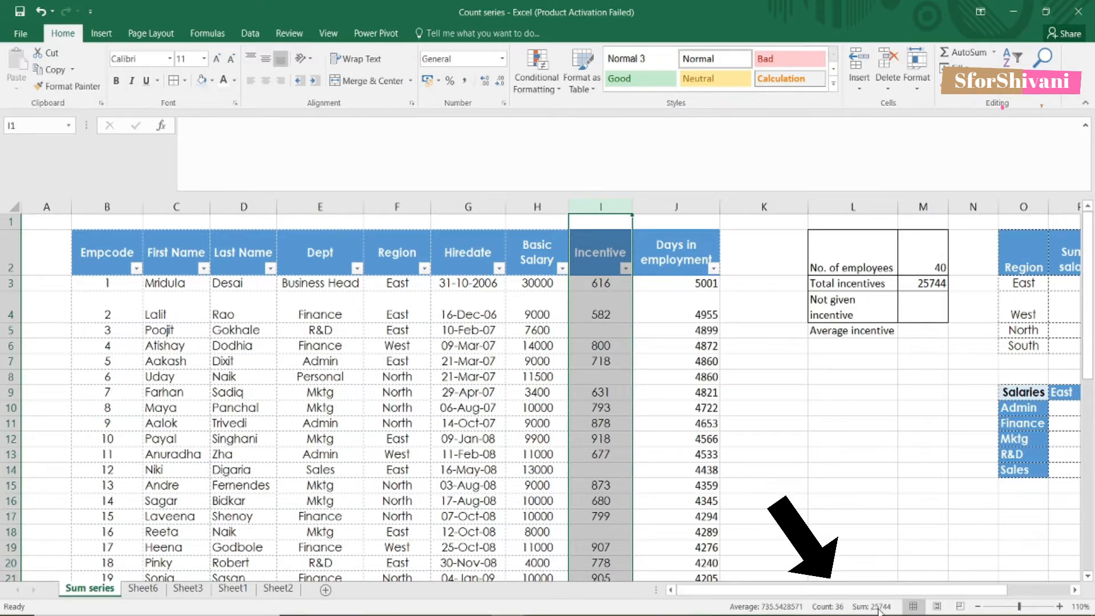
Step: Count employees without incentive in M4 with =COUNTBLANK(I3:I42), giving 5
{"action": "left_click", "coordinate": [933, 297]}
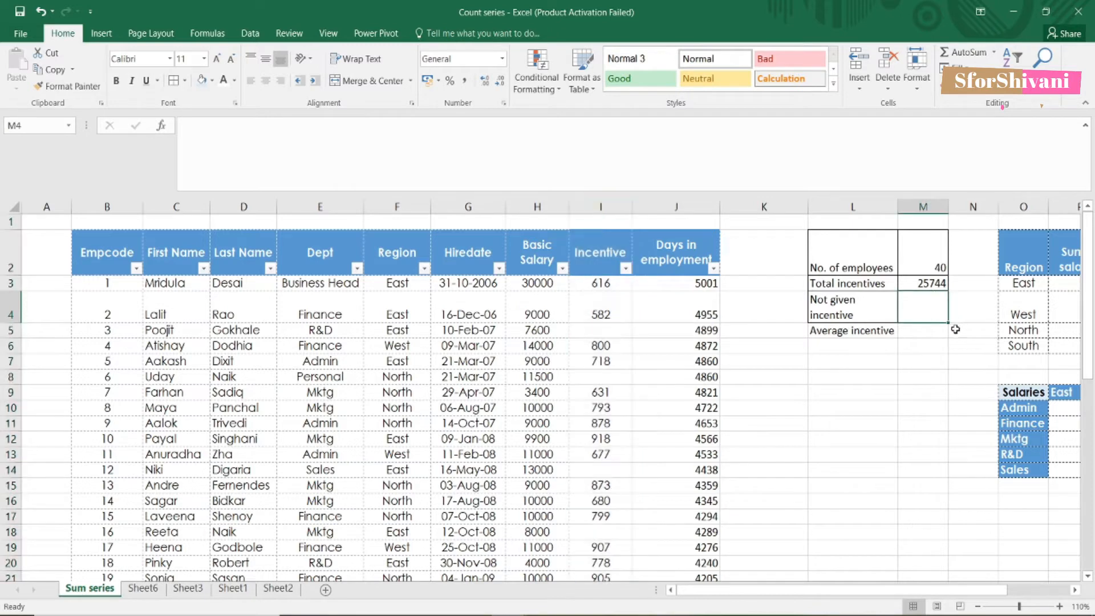
{"action": "type", "text": "="}
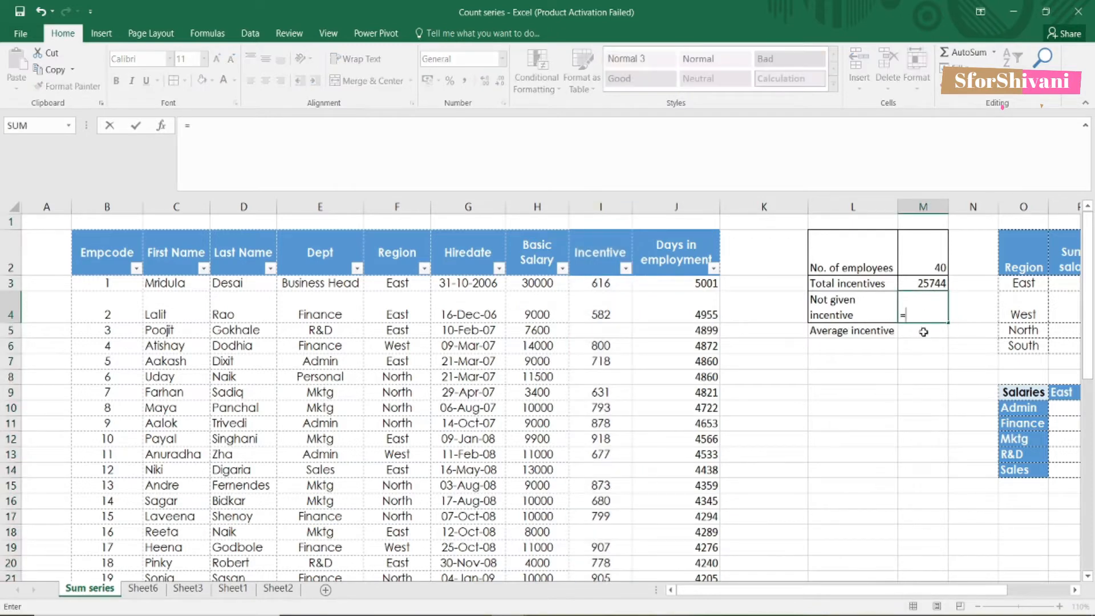
{"action": "type", "text": "countblank"}
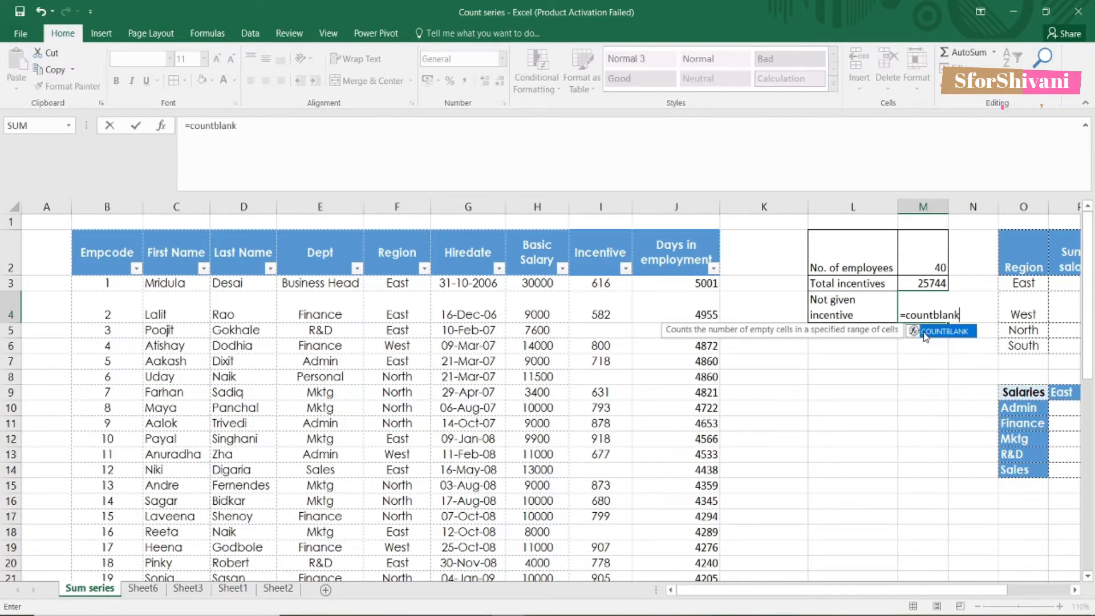
{"action": "type", "text": "("}
{"action": "left_click", "coordinate": [599, 285]}
{"action": "left_click_drag", "start_coordinate": [621, 328], "coordinate": [600, 516]}
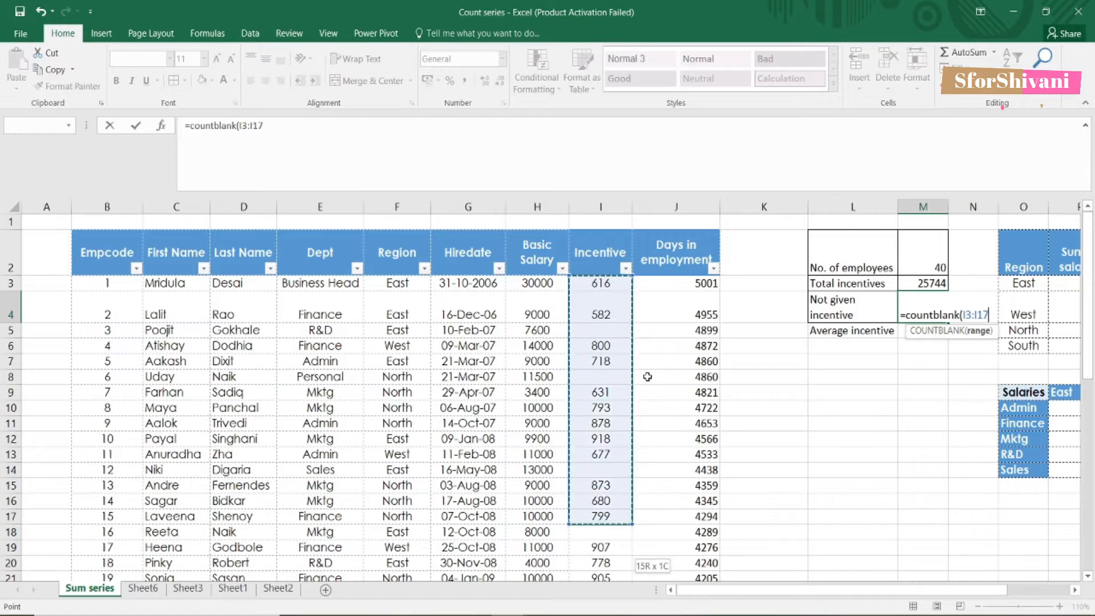
{"action": "key", "text": "ctrl+shift+Down"}
{"action": "key", "text": "ctrl+shift+Down"}
{"action": "key", "text": "ctrl+shift+Down"}
{"action": "key", "text": "ctrl+shift+Down"}
{"action": "key", "text": "ctrl+shift+Down"}
{"action": "key", "text": "ctrl+shift+Down"}
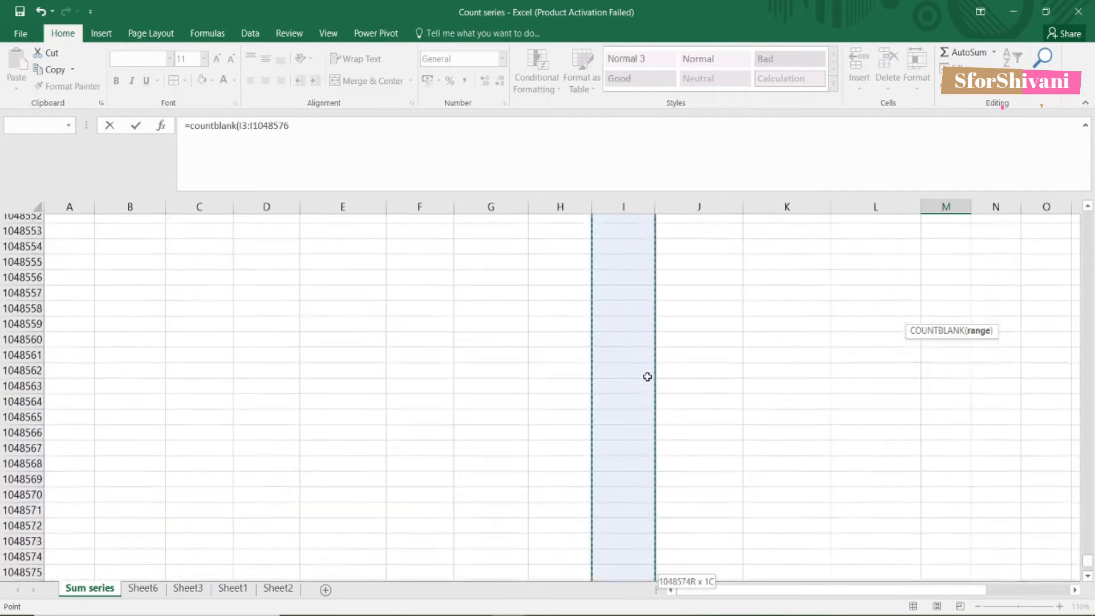
{"action": "key", "text": "ctrl+shift+Up"}
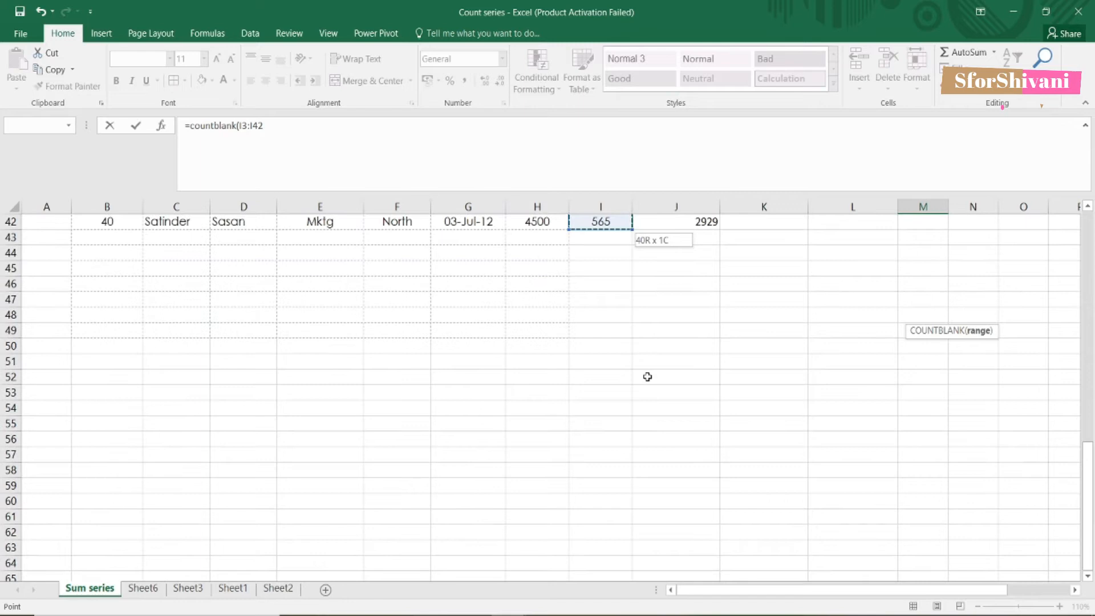
{"action": "key", "text": "Return"}
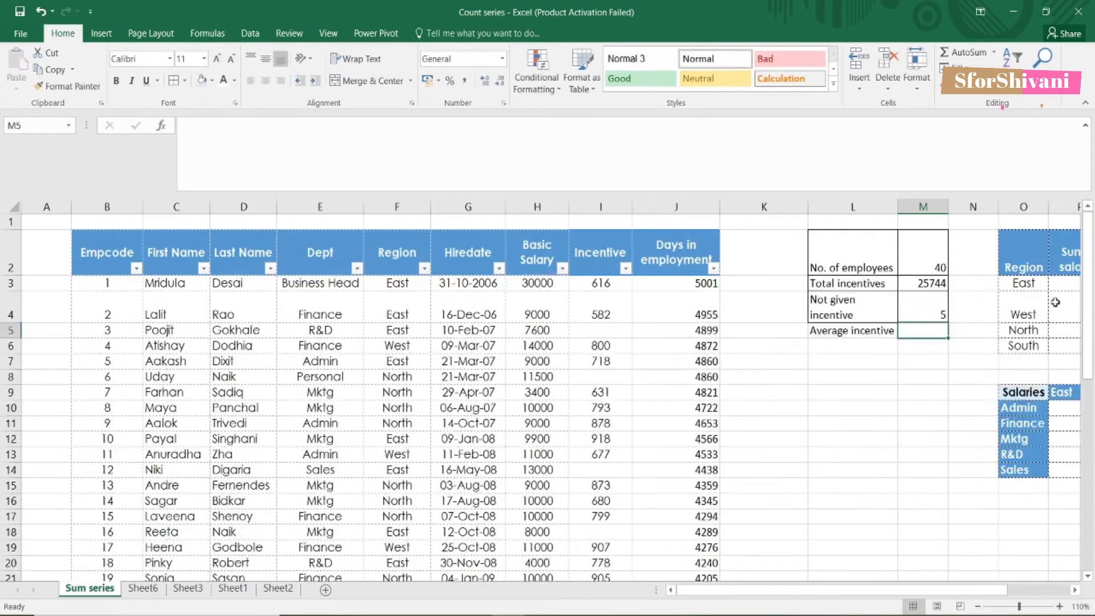
{"action": "left_click", "coordinate": [909, 318]}
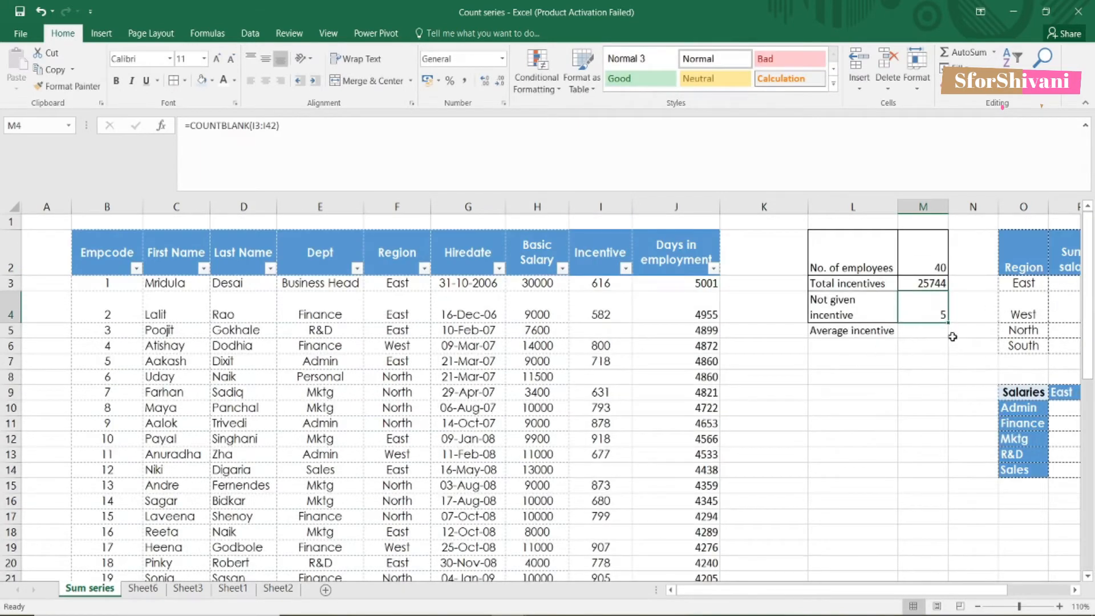
{"action": "left_click", "coordinate": [927, 335]}
{"action": "left_click", "coordinate": [859, 330]}
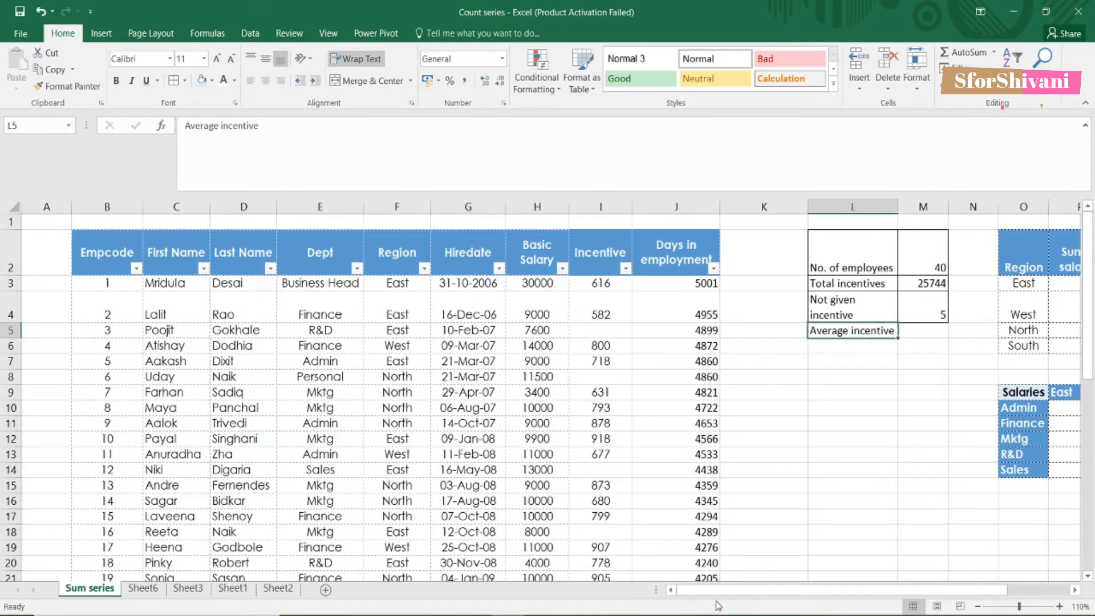
Step: Enter =AVERAGE(I3:I42) in M5 and autofit column M to show 735.5428571
{"action": "left_click", "coordinate": [925, 329]}
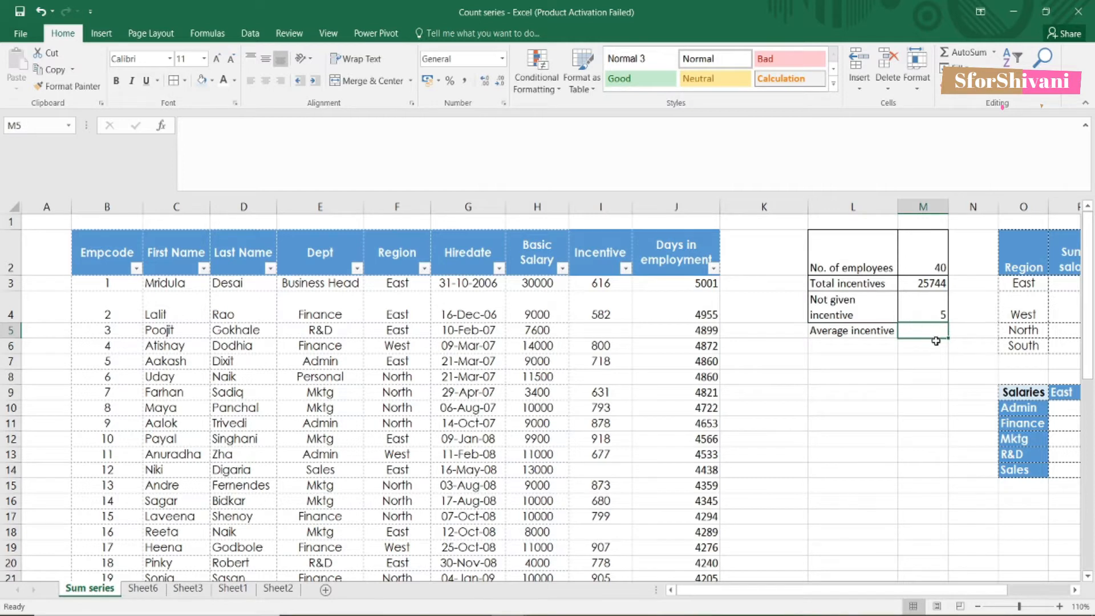
{"action": "type", "text": "=averag"}
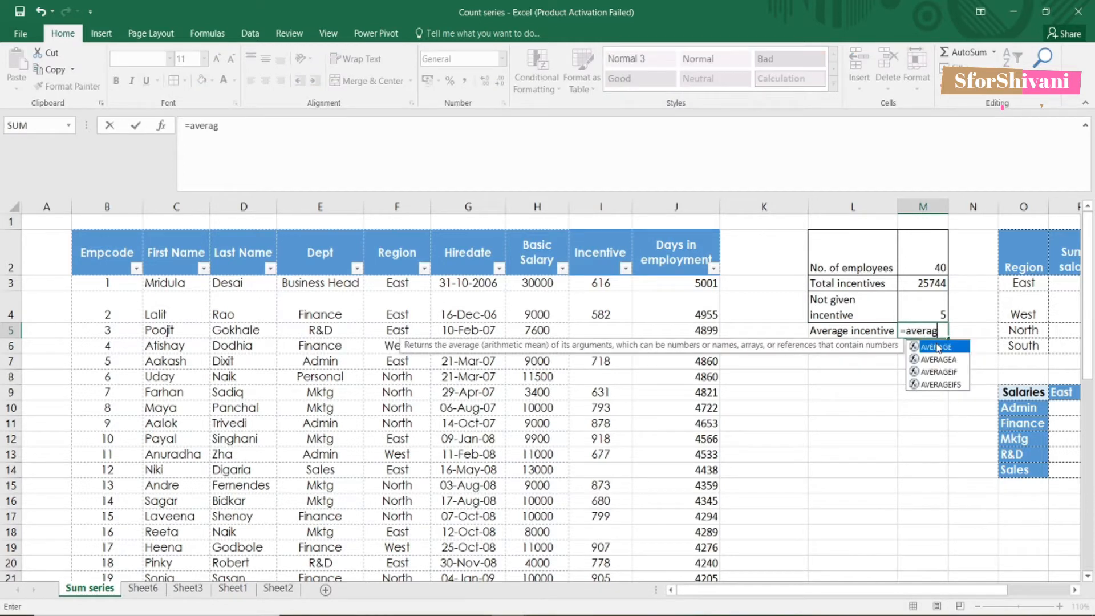
{"action": "type", "text": "e("}
{"action": "left_click_drag", "start_coordinate": [600, 283], "coordinate": [605, 551]}
{"action": "key", "text": "ctrl+Return"}
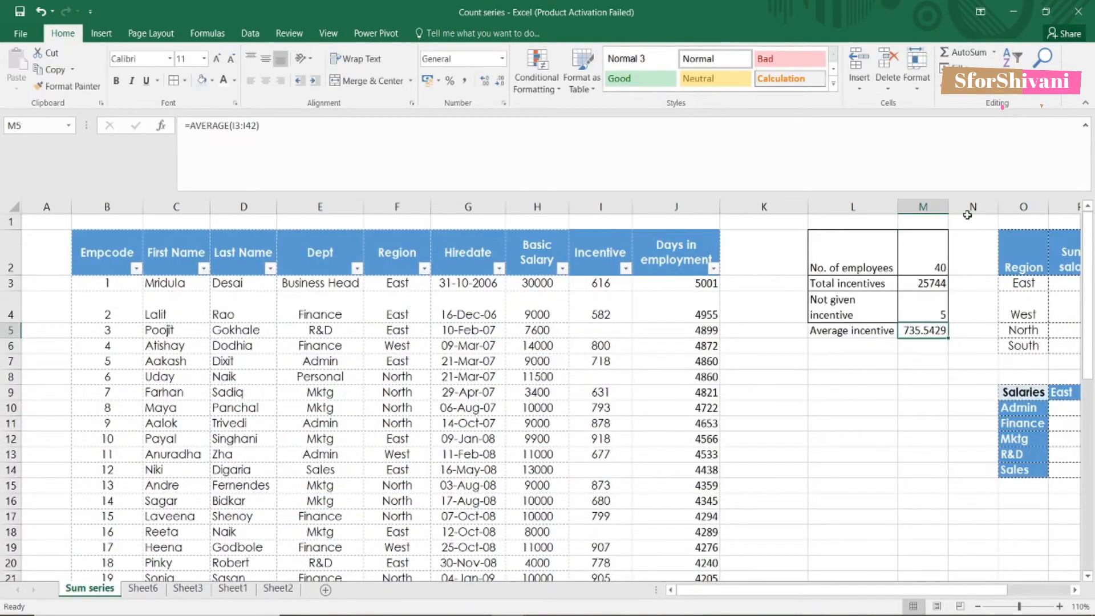
{"action": "double_click", "coordinate": [948, 207]}
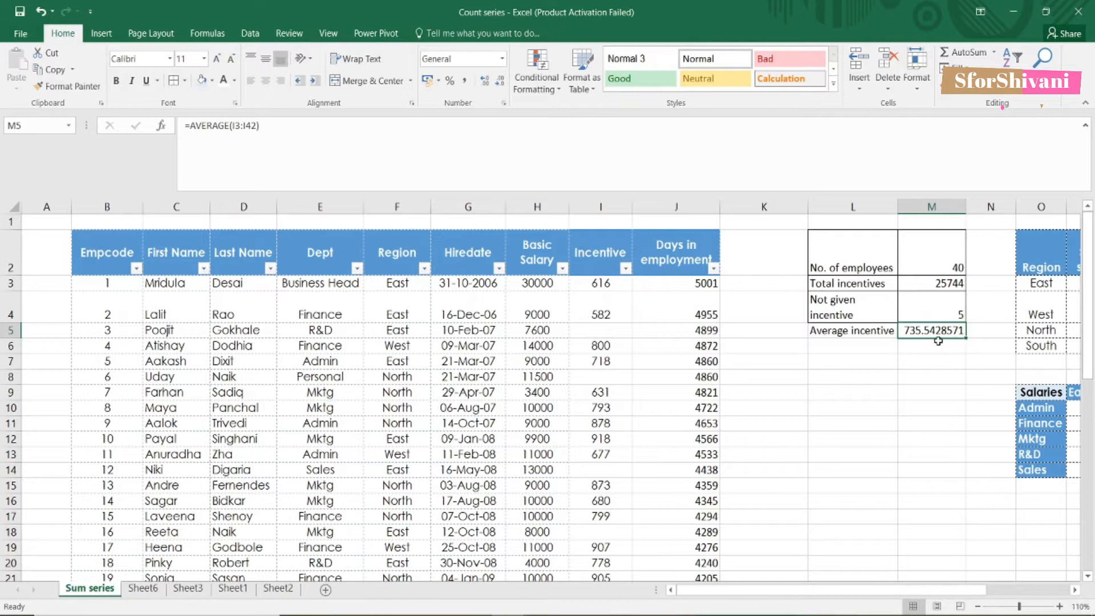
{"action": "left_click_drag", "start_coordinate": [849, 330], "coordinate": [946, 330]}
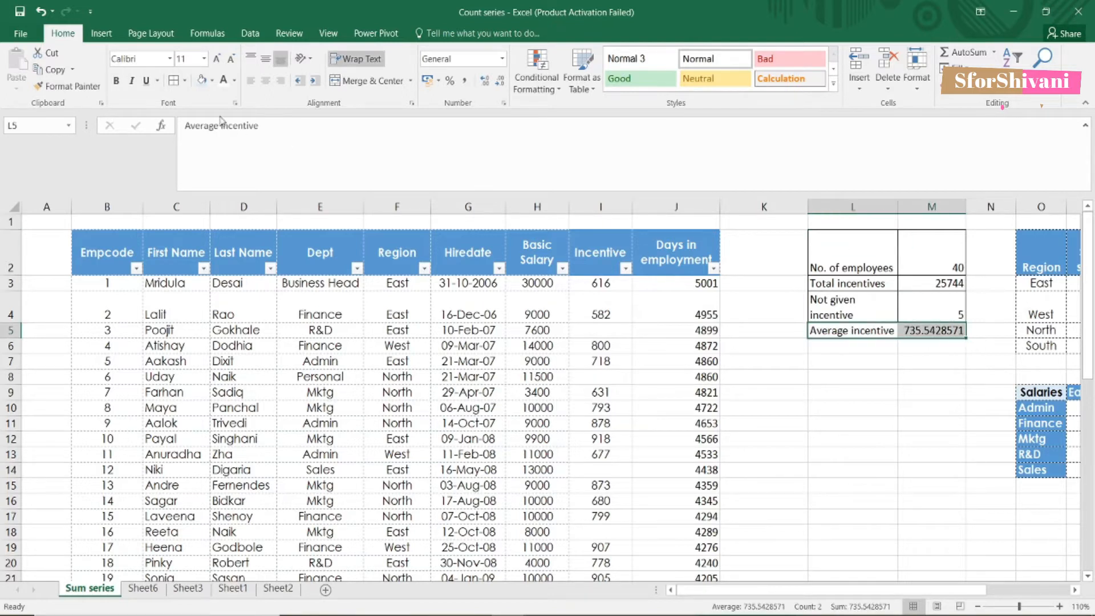
{"action": "left_click", "coordinate": [811, 485]}
{"action": "left_click_drag", "start_coordinate": [884, 589], "coordinate": [984, 594]}
{"action": "left_click", "coordinate": [899, 265]}
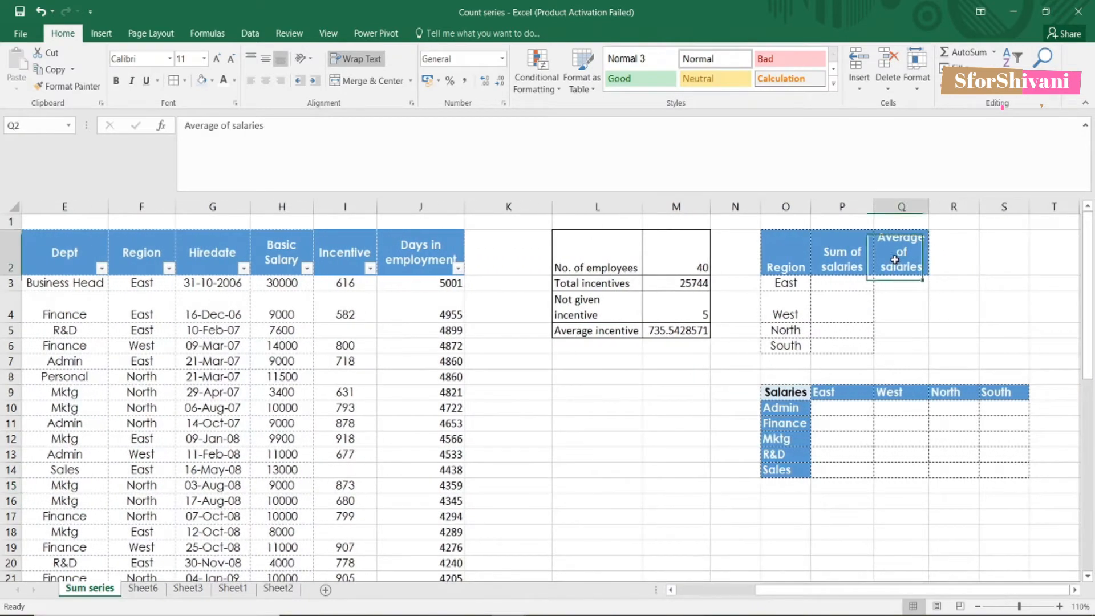
{"action": "left_click", "coordinate": [836, 284]}
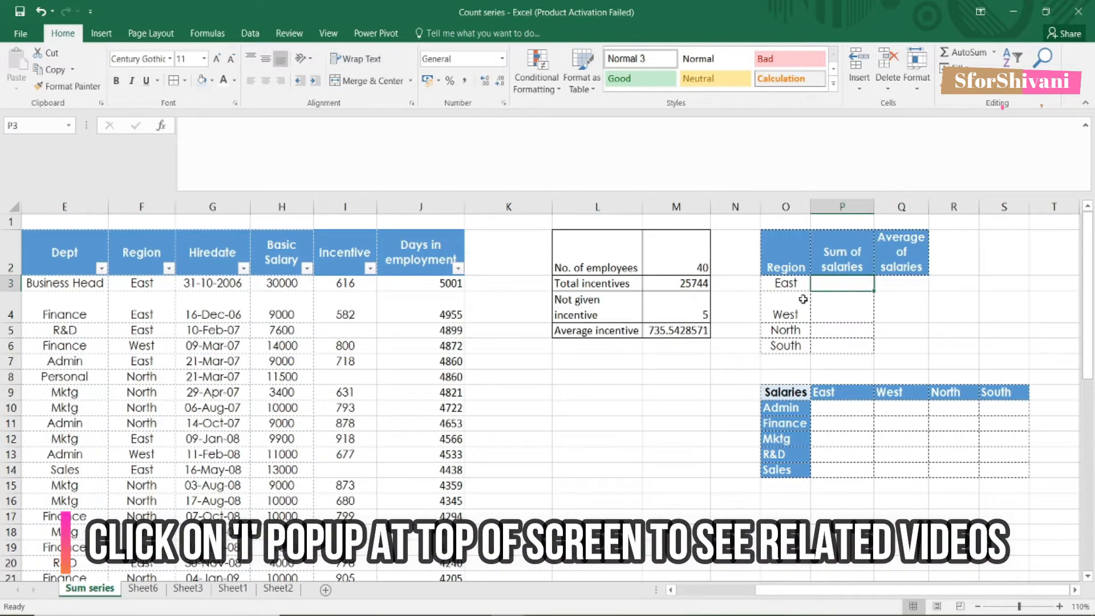
{"action": "left_click", "coordinate": [780, 287]}
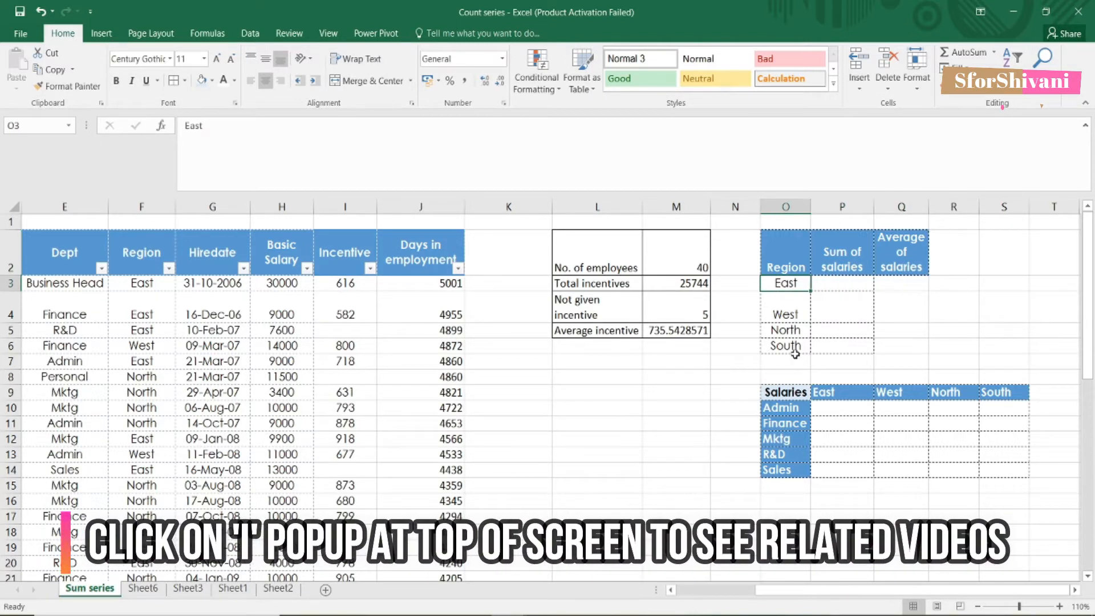
{"action": "left_click", "coordinate": [844, 253]}
{"action": "left_click", "coordinate": [790, 259]}
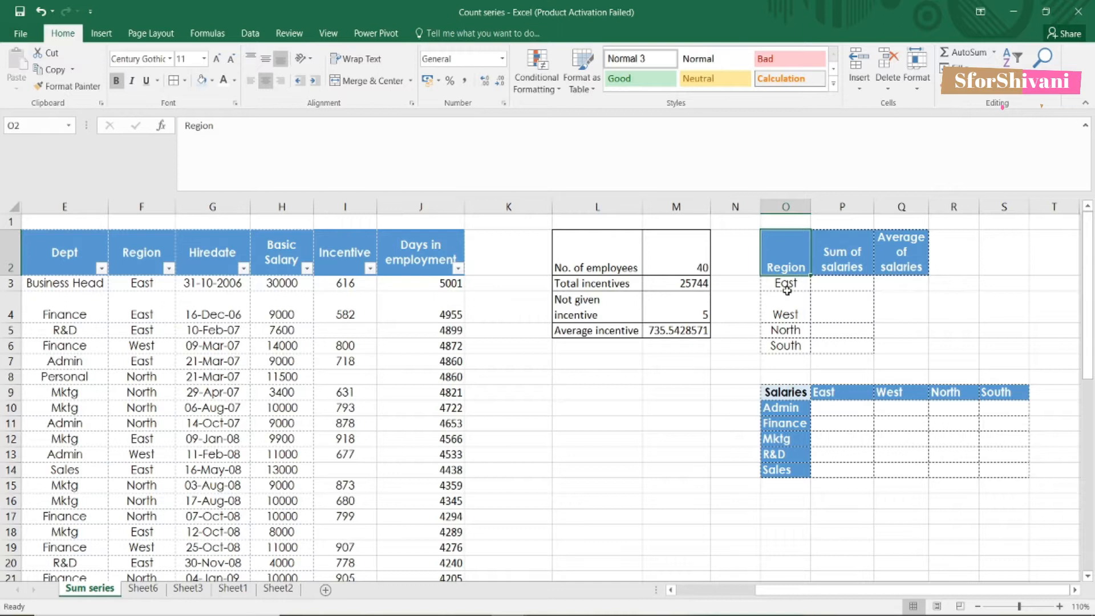
{"action": "left_click", "coordinate": [861, 285]}
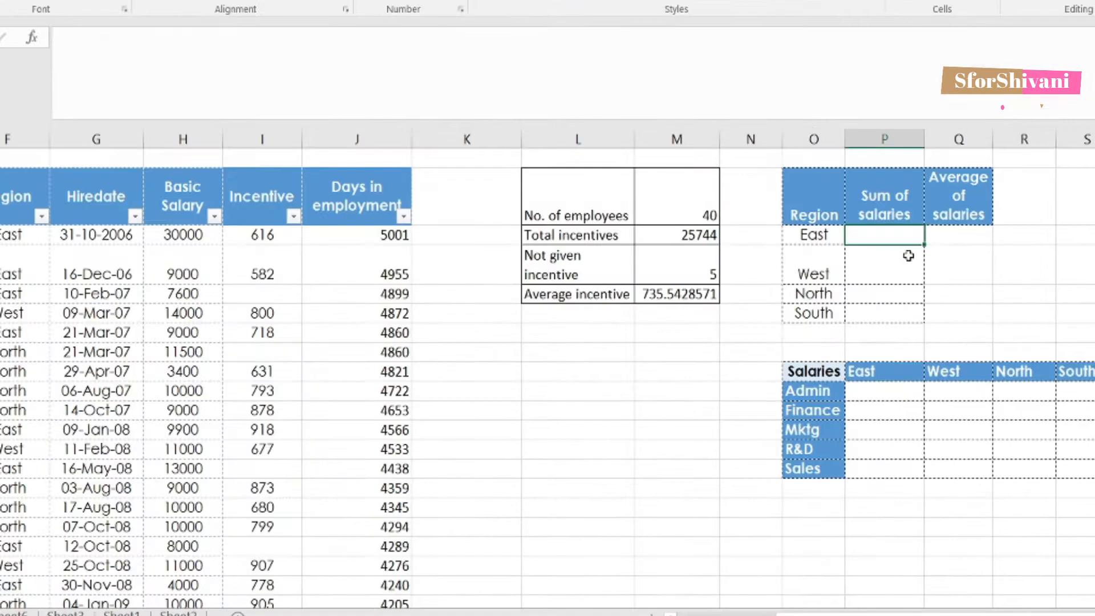
Step: Start P3's SUMIF with the absolute region range $F$3:$F$42 and the East label as criterion
{"action": "type", "text": "=s"}
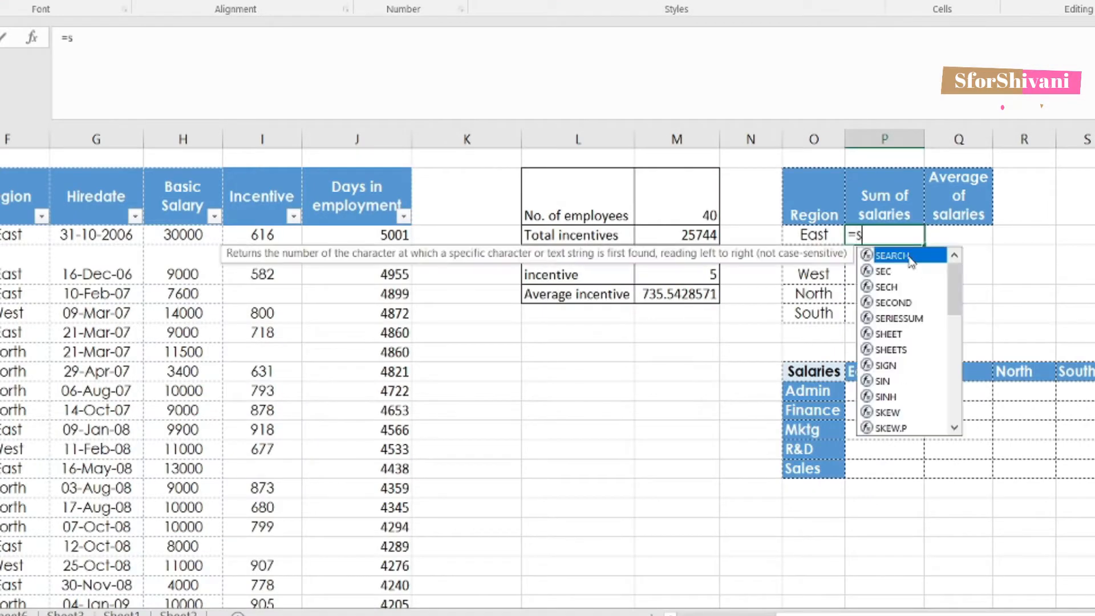
{"action": "type", "text": "umi"}
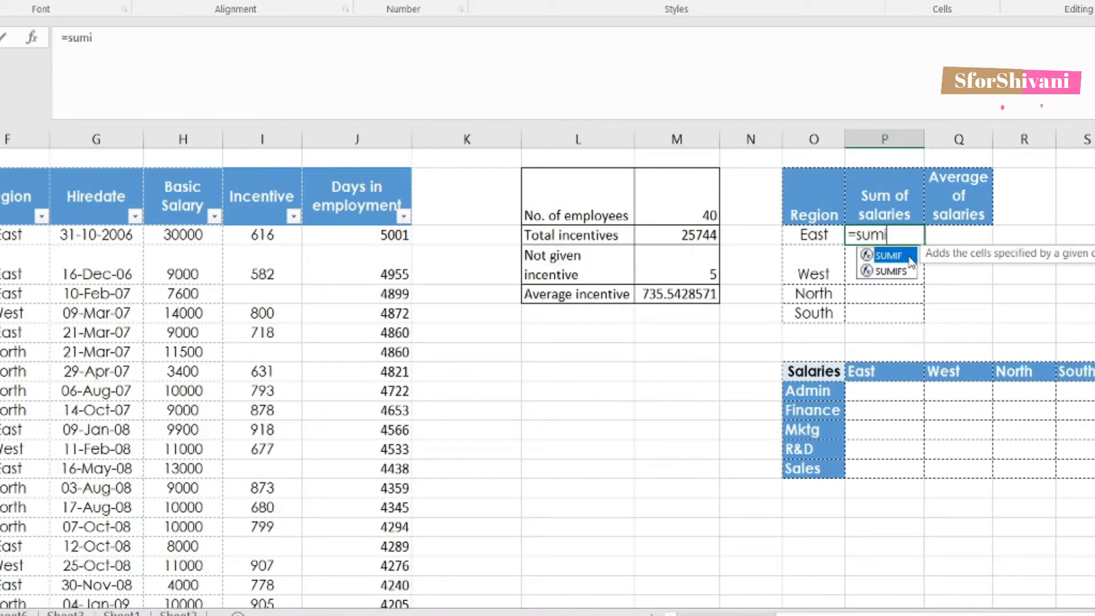
{"action": "type", "text": "f("}
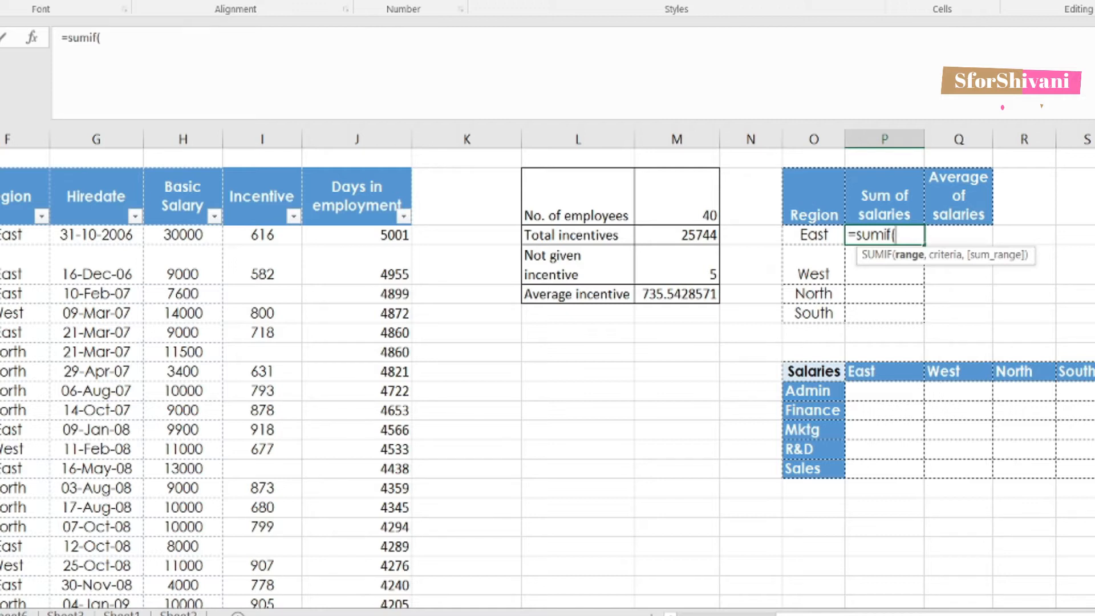
{"action": "scroll", "coordinate": [299, 253], "scroll_direction": "left", "scroll_amount": 3}
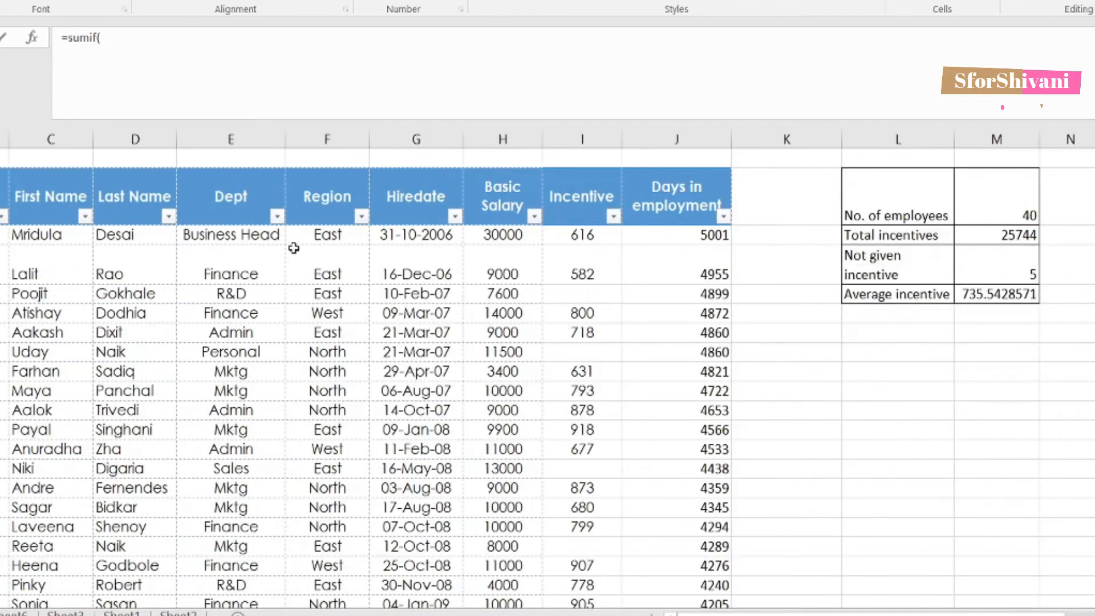
{"action": "left_click", "coordinate": [317, 237]}
{"action": "key", "text": "ctrl+shift+Down"}
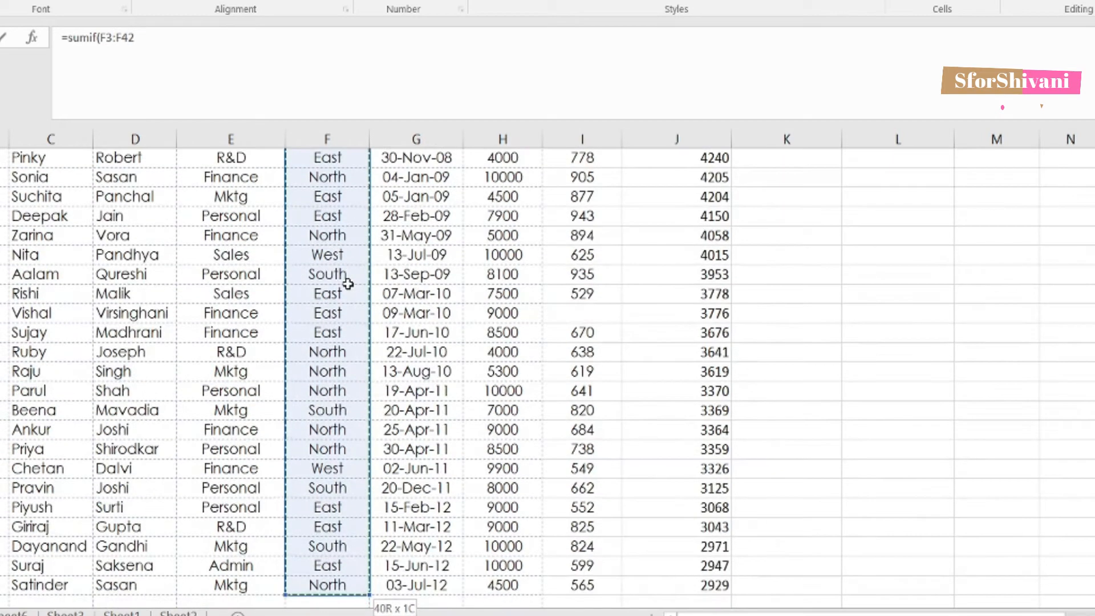
{"action": "type", "text": ","}
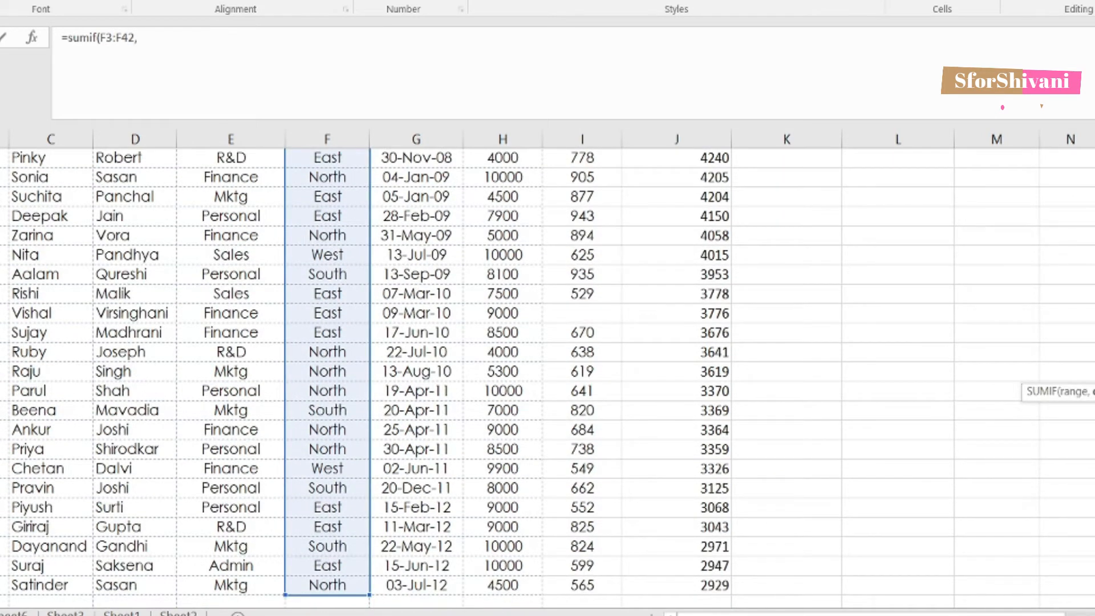
{"action": "left_click_drag", "start_coordinate": [798, 614], "coordinate": [877, 615]}
{"action": "scroll", "coordinate": [855, 473], "scroll_direction": "up", "scroll_amount": 7}
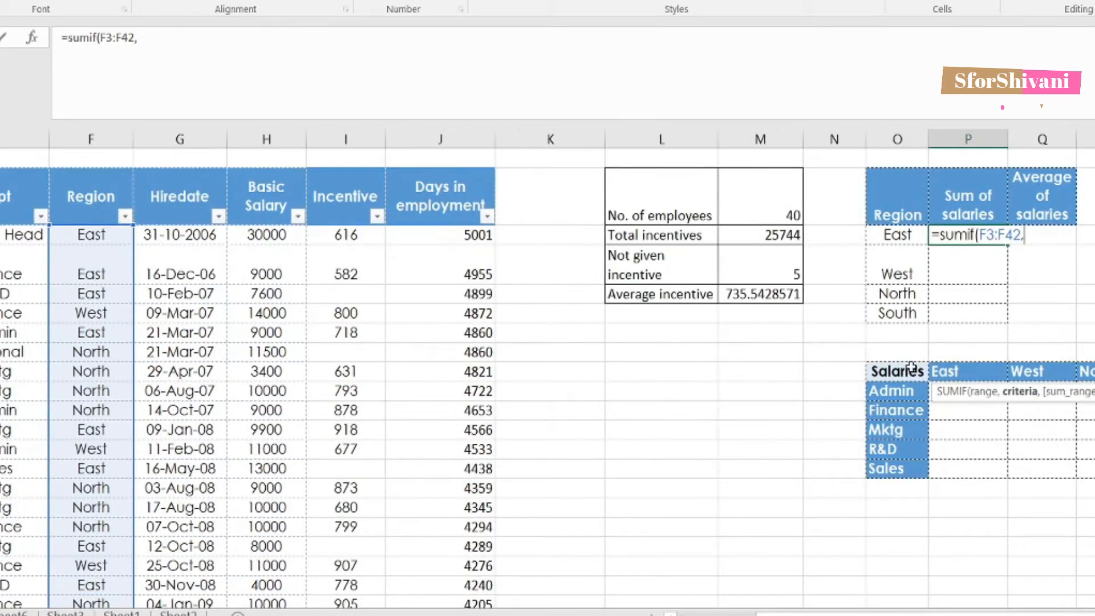
{"action": "left_click", "coordinate": [901, 236]}
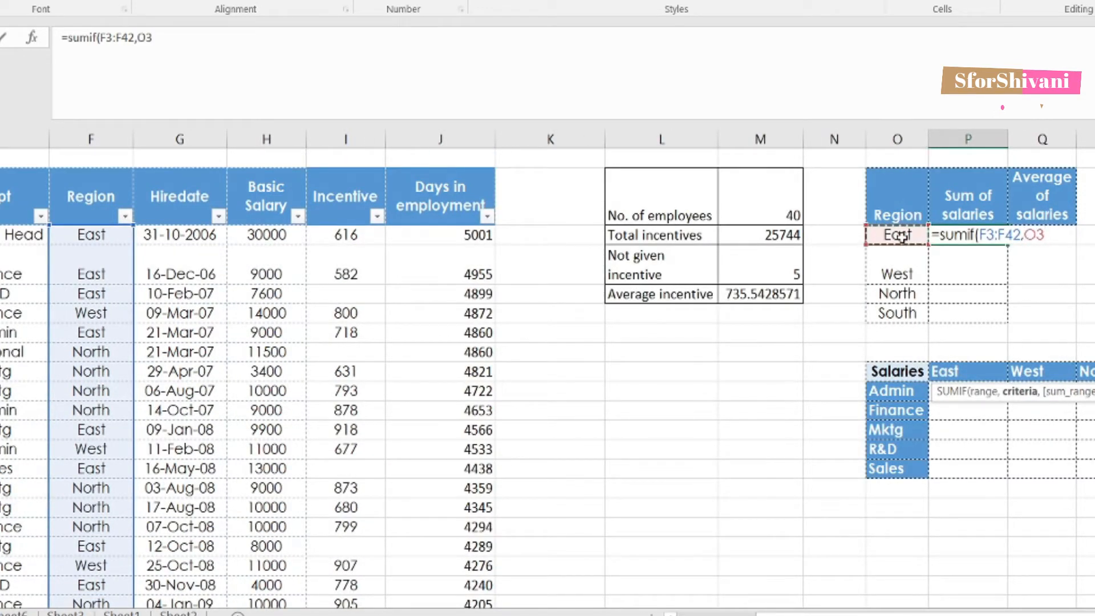
{"action": "left_click", "coordinate": [990, 237]}
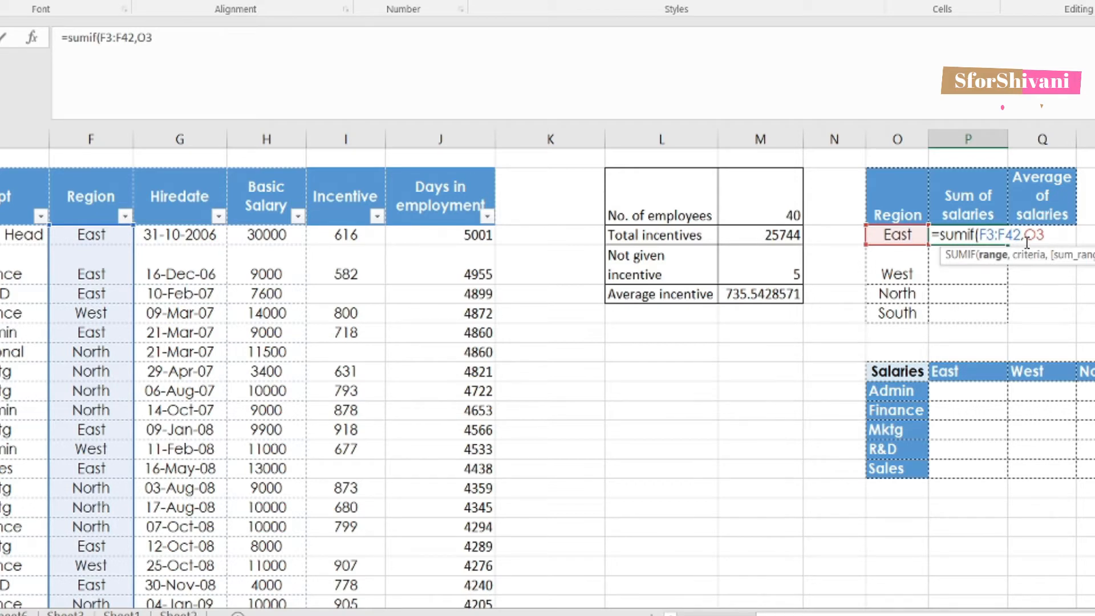
{"action": "key", "text": "F4"}
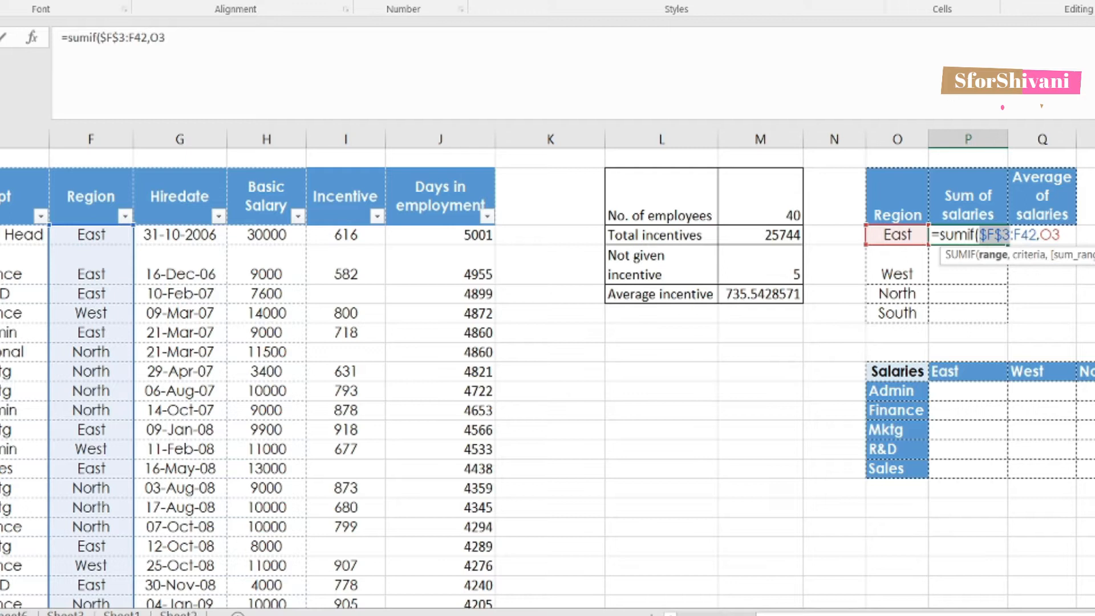
{"action": "left_click", "coordinate": [137, 36]}
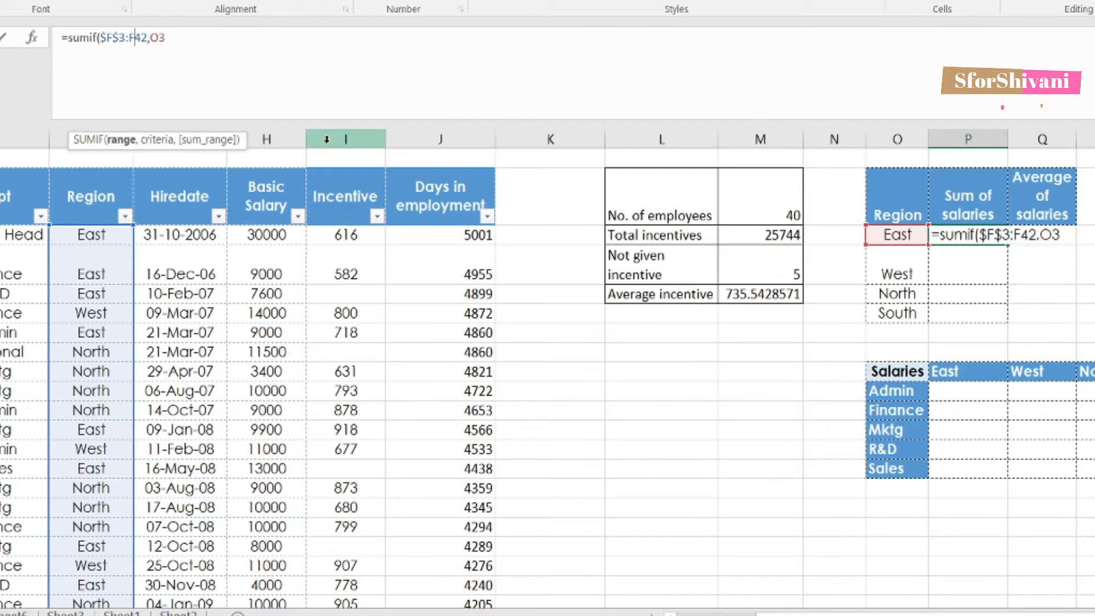
{"action": "key", "text": "F4"}
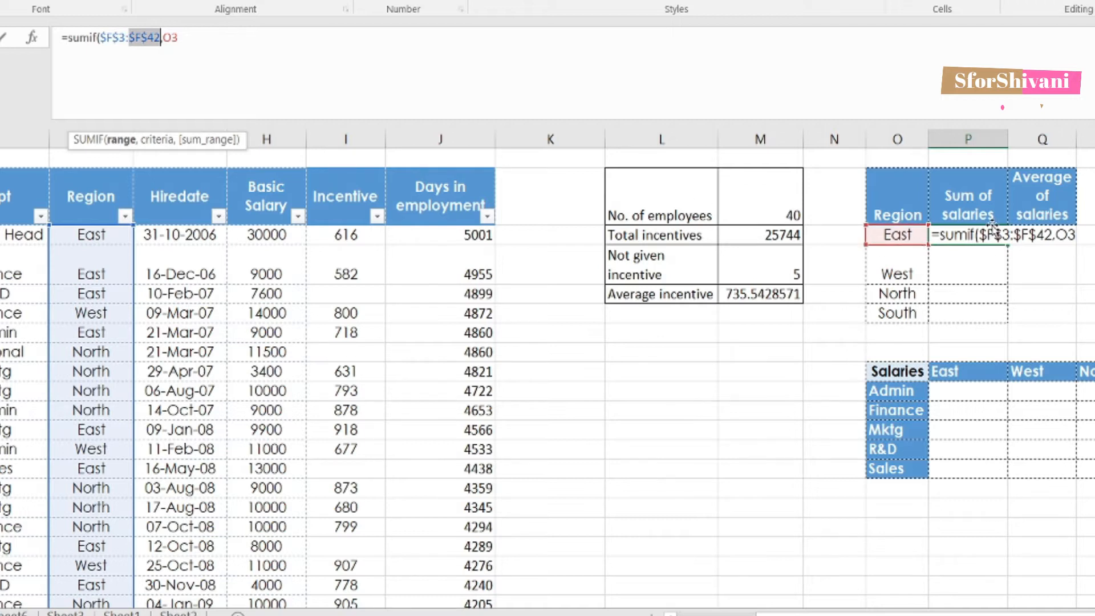
{"action": "left_click", "coordinate": [1072, 235]}
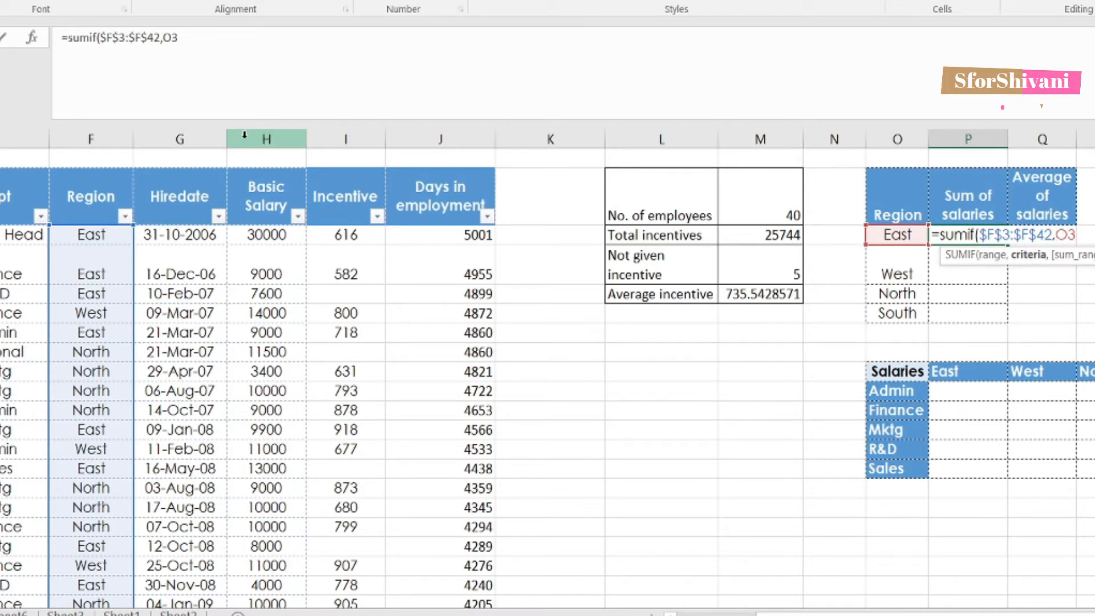
Step: Finish the SUMIF with criterion $O3 and the Basic Salary sum range H3:H42
{"action": "type", "text": "$"}
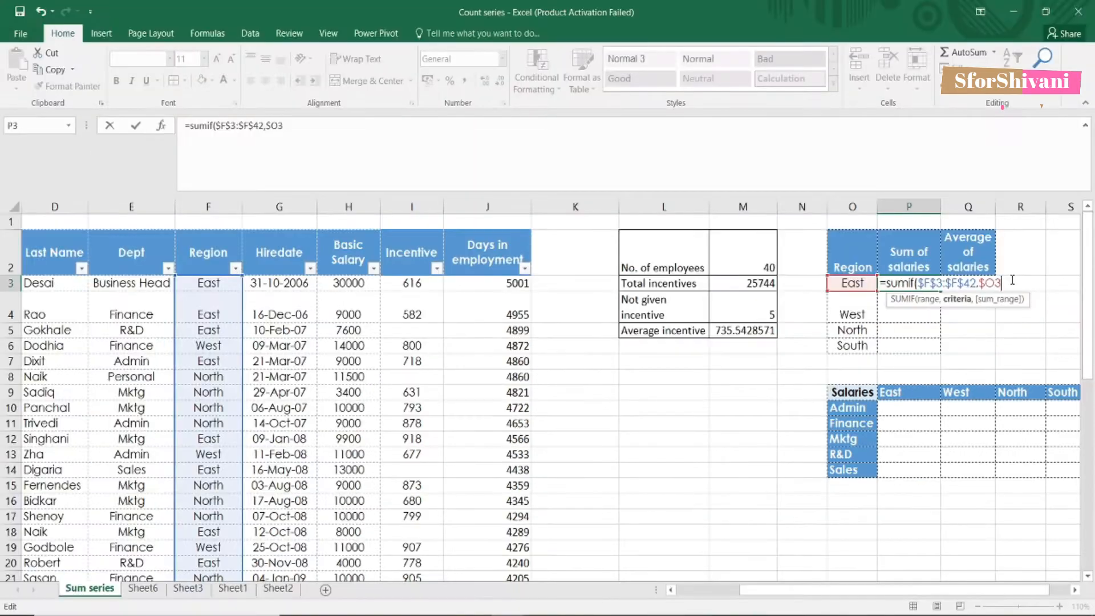
{"action": "type", "text": ","}
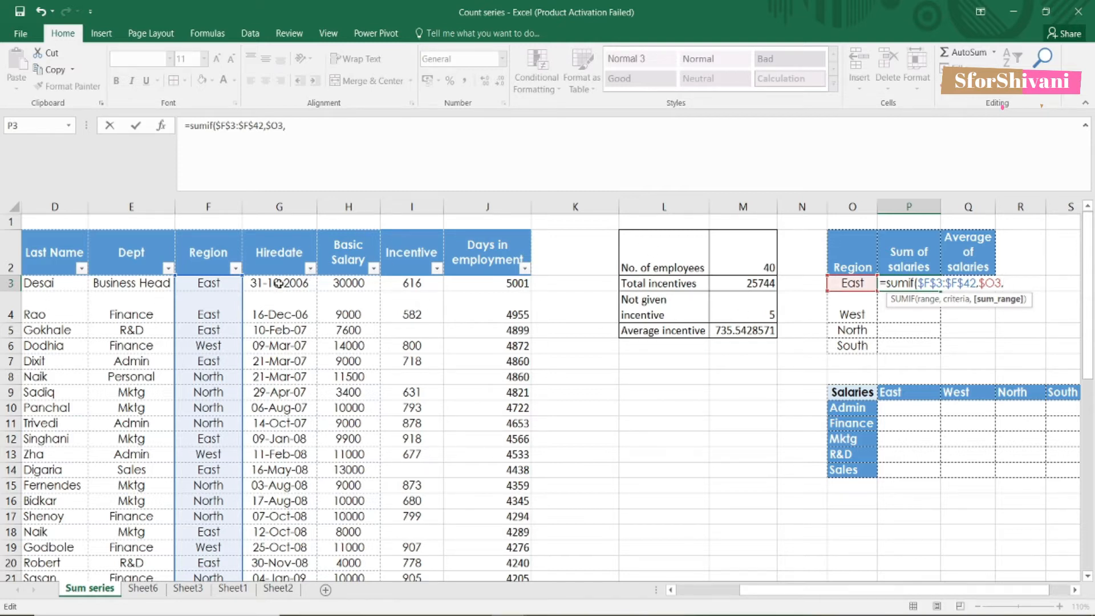
{"action": "left_click", "coordinate": [345, 284]}
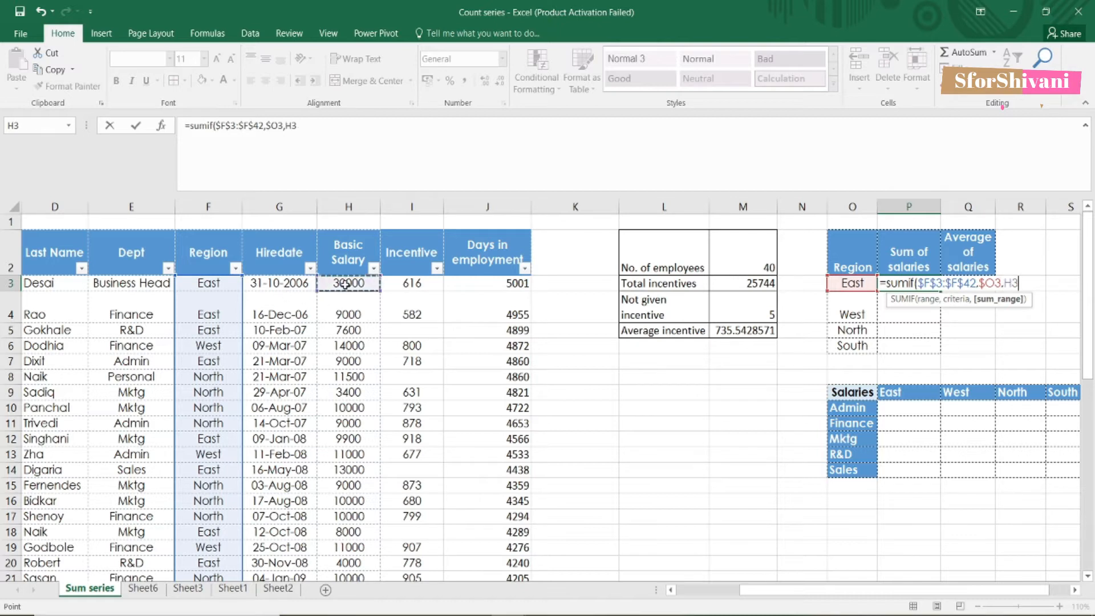
{"action": "key", "text": "ctrl+shift+Down"}
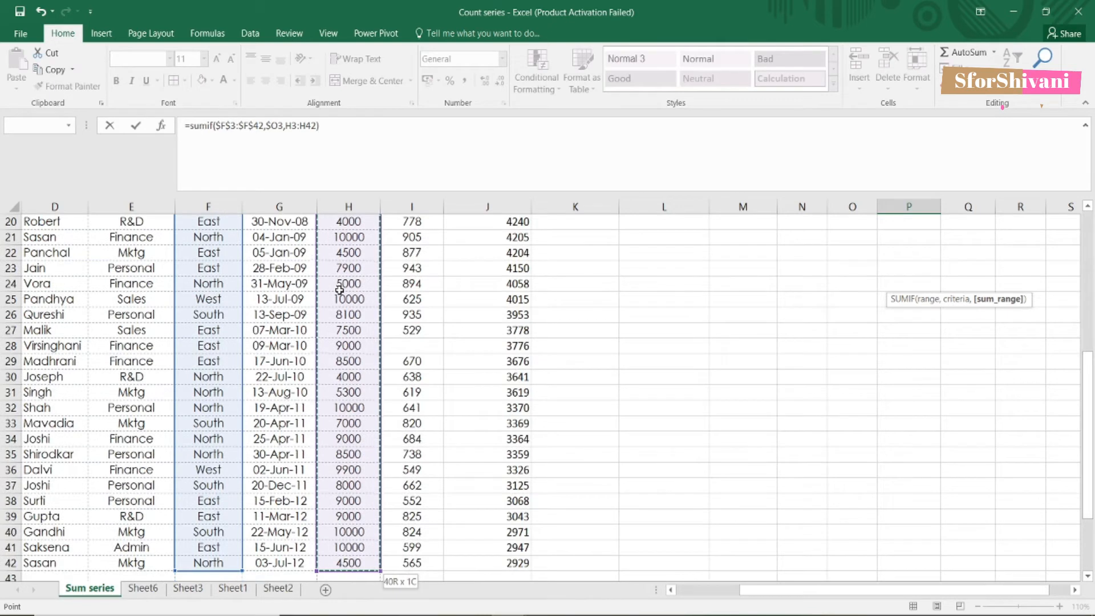
{"action": "key", "text": "Return"}
Step: Lock the sum range as $H$3:$H$42 and fill the SUMIF down to South
{"action": "scroll", "coordinate": [399, 293], "scroll_direction": "up", "scroll_amount": 2}
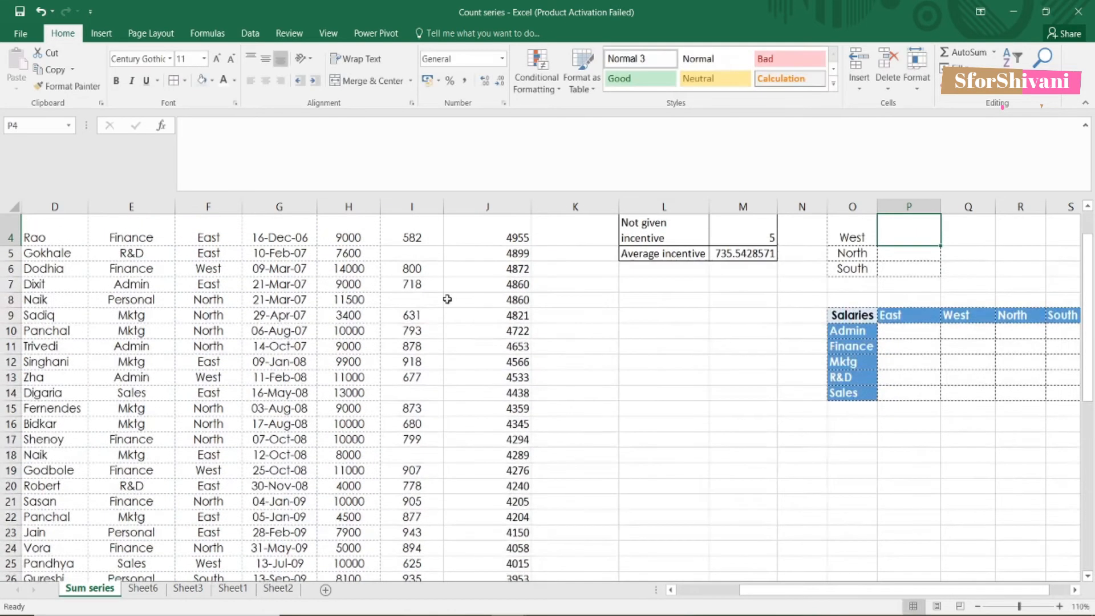
{"action": "left_click", "coordinate": [925, 281]}
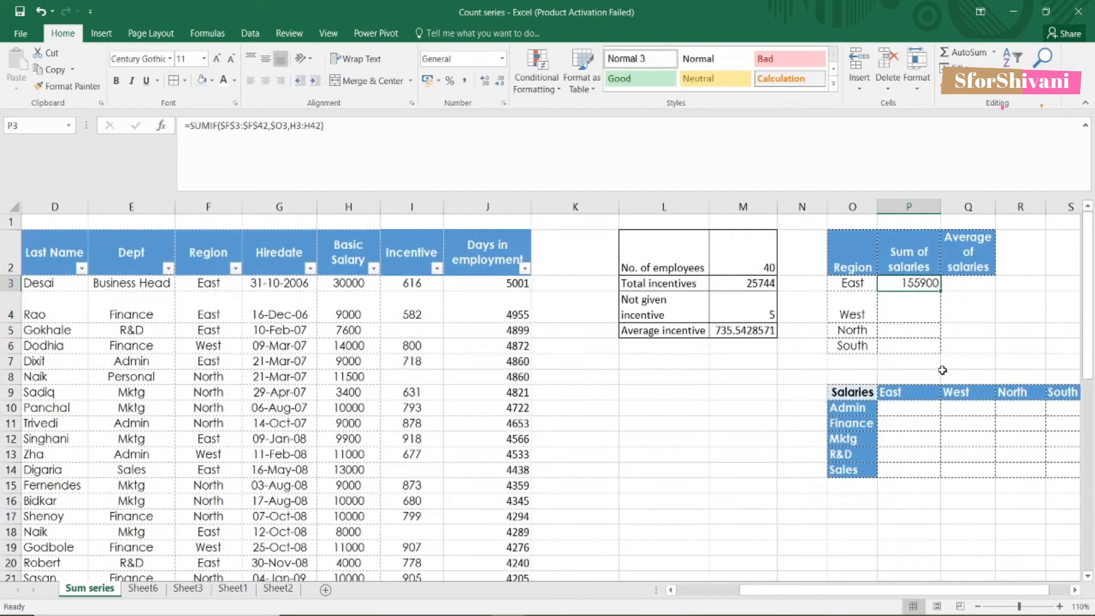
{"action": "left_click_drag", "start_coordinate": [941, 291], "coordinate": [938, 351]}
{"action": "left_click", "coordinate": [909, 283]}
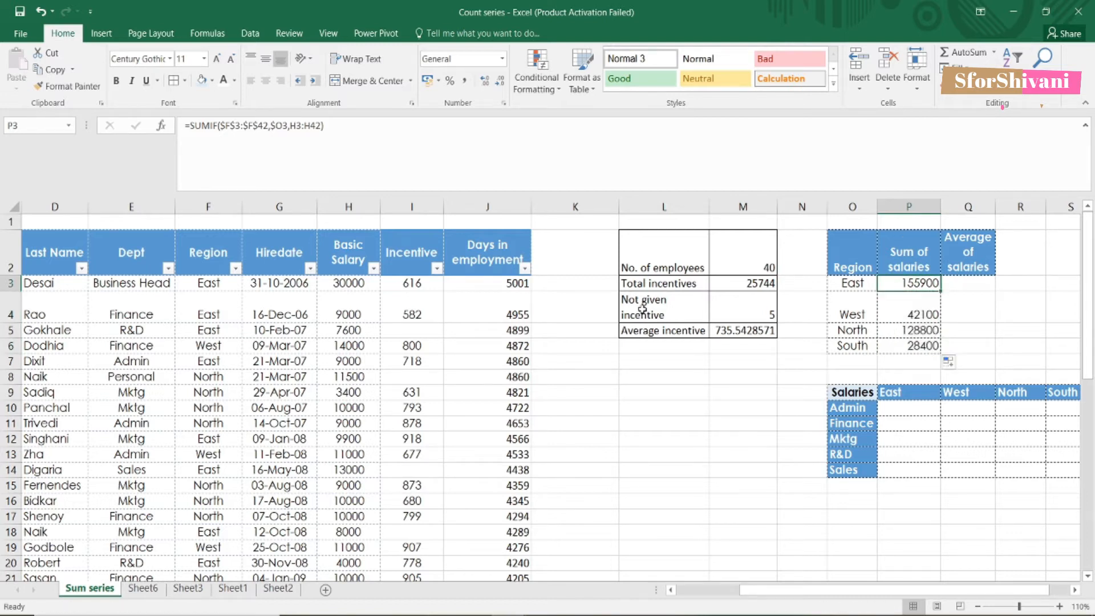
{"action": "left_click", "coordinate": [308, 127]}
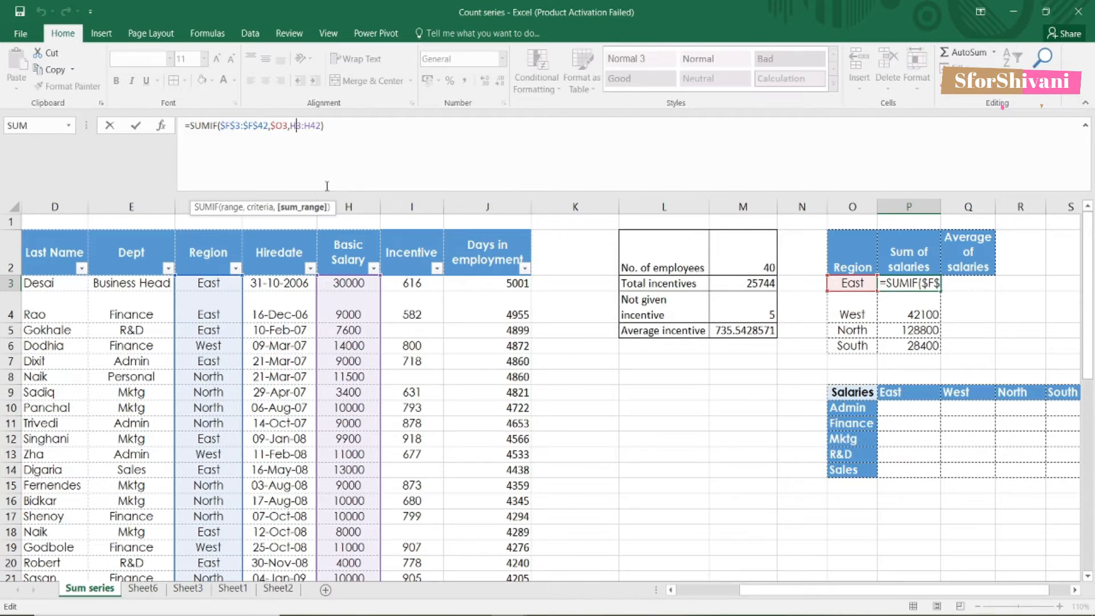
{"action": "key", "text": "F4"}
{"action": "left_click", "coordinate": [328, 126]}
{"action": "key", "text": "F4"}
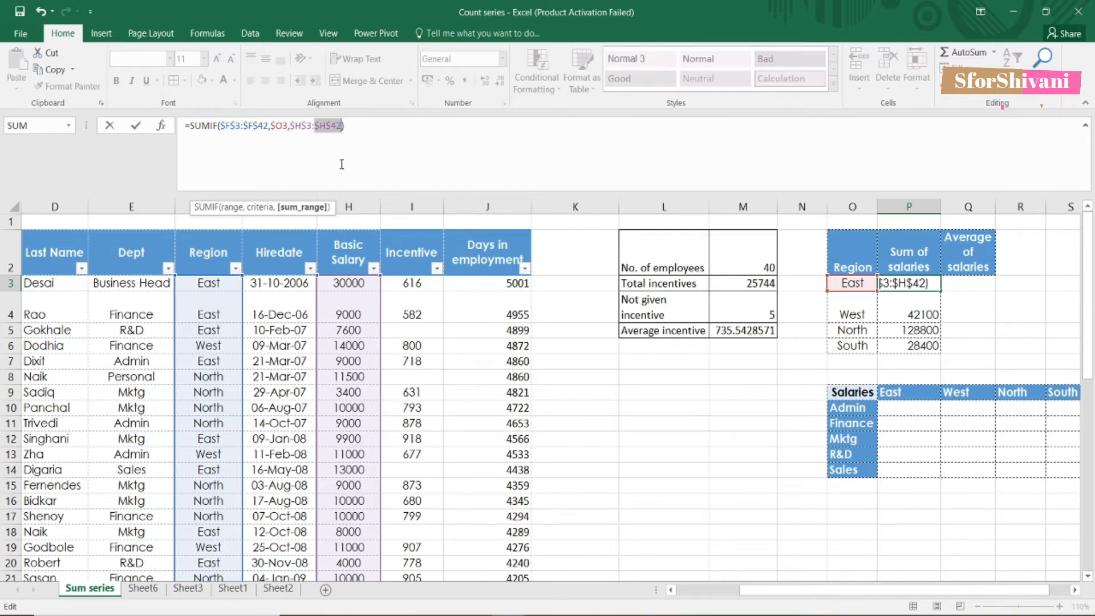
{"action": "left_click", "coordinate": [419, 125]}
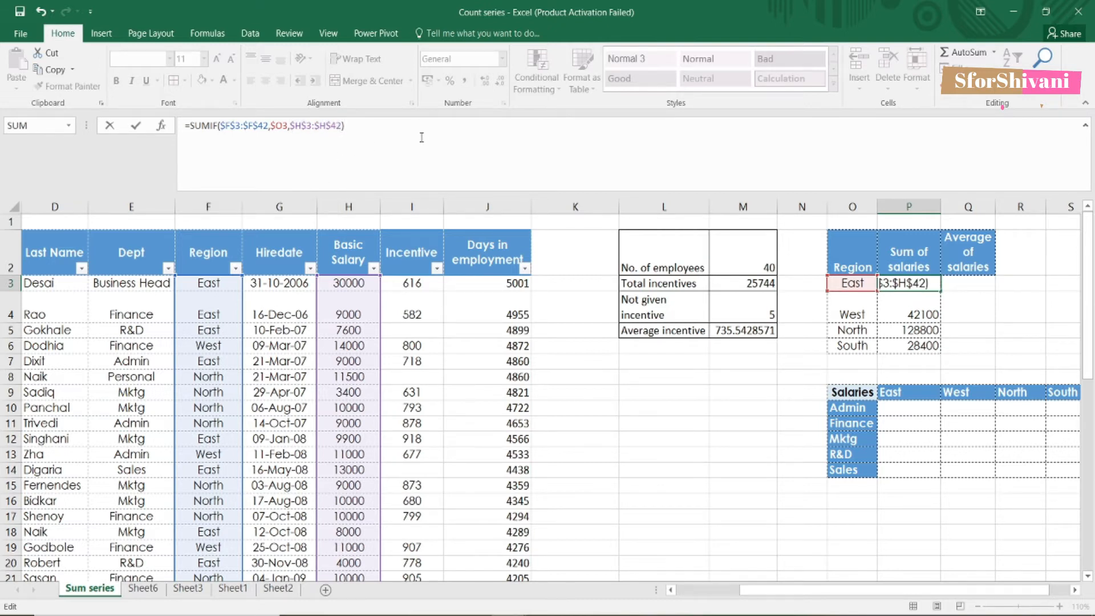
{"action": "key", "text": "ctrl+Return"}
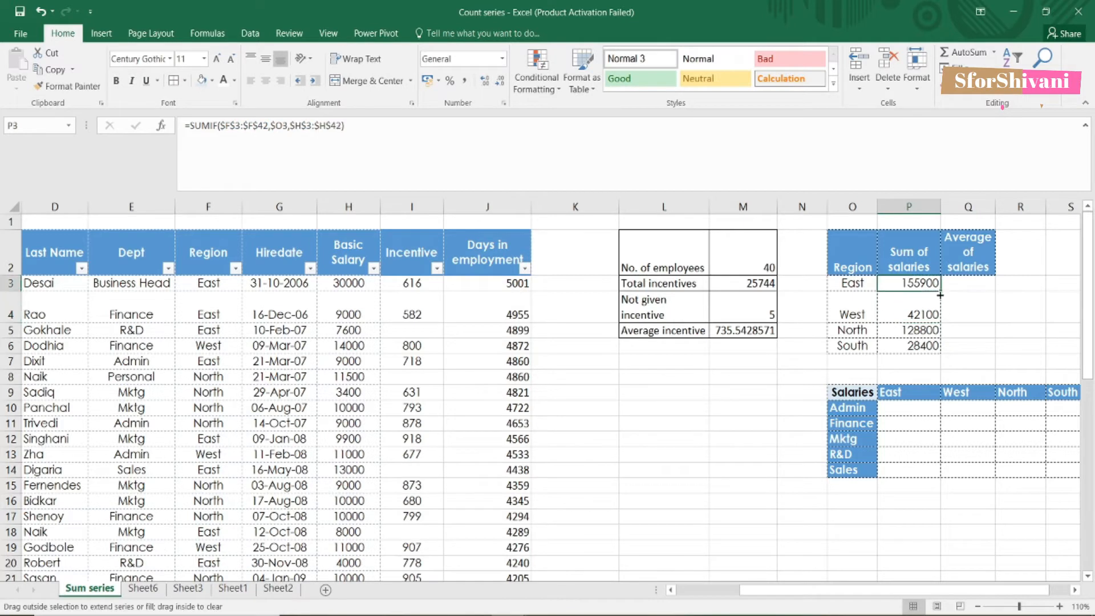
{"action": "double_click", "coordinate": [940, 295]}
Step: Enter =AVERAGEIF(F3:F42,O3,H3:H42) in Q3 for East's average salary of 9743.75
{"action": "left_click", "coordinate": [968, 281]}
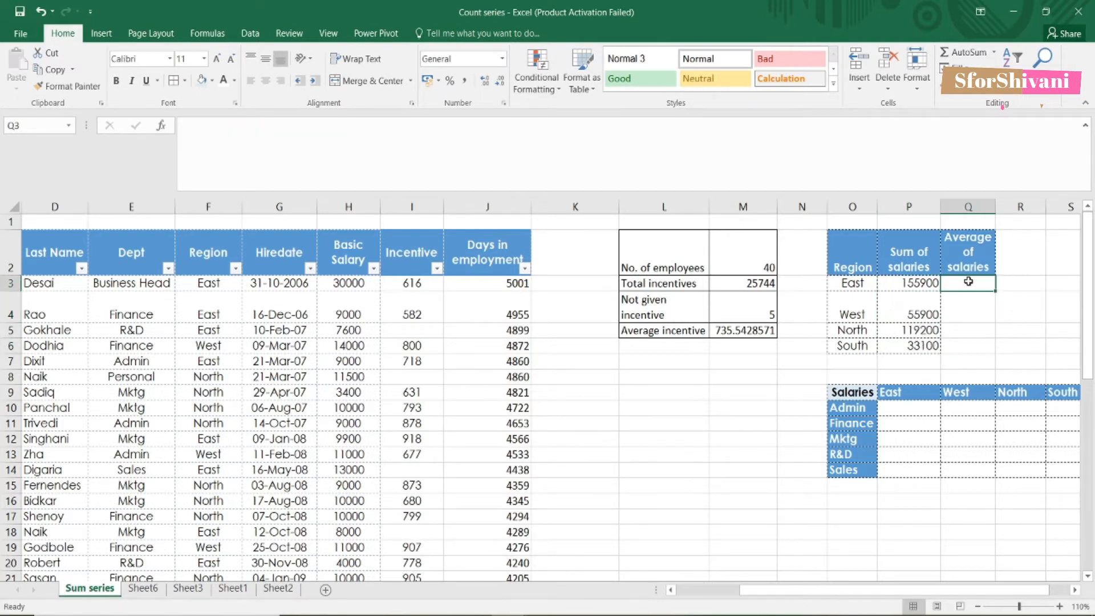
{"action": "type", "text": "="}
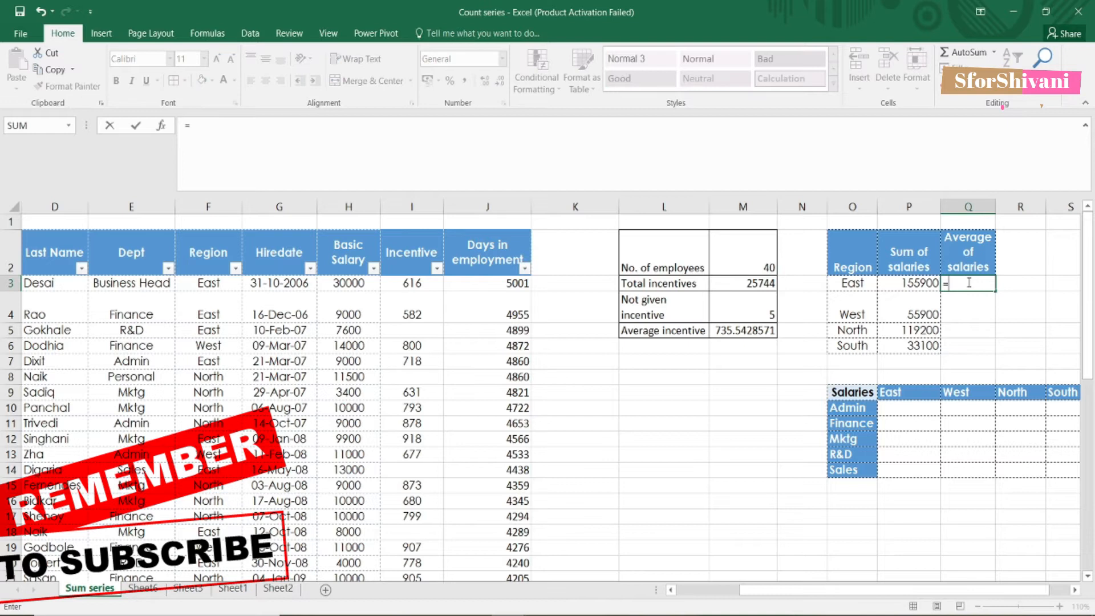
{"action": "type", "text": "averagei"}
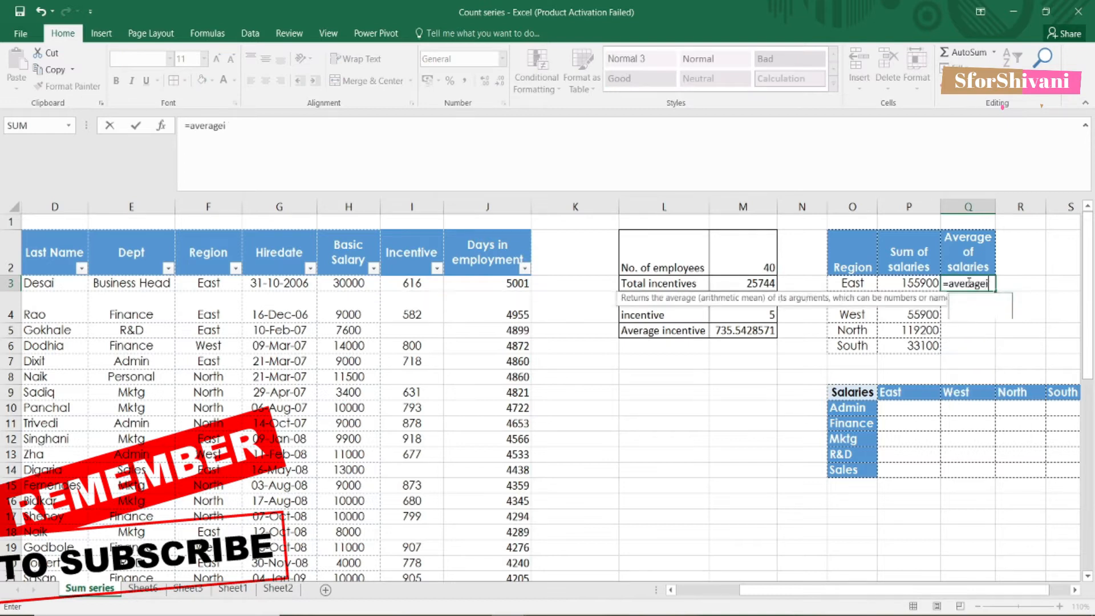
{"action": "type", "text": "f("}
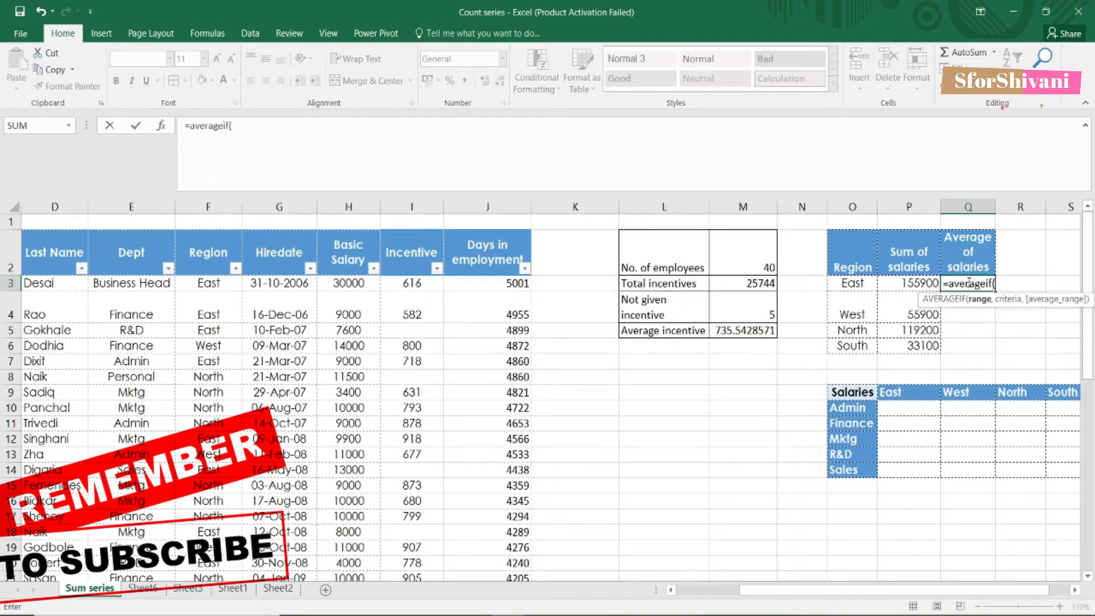
{"action": "left_click", "coordinate": [201, 283]}
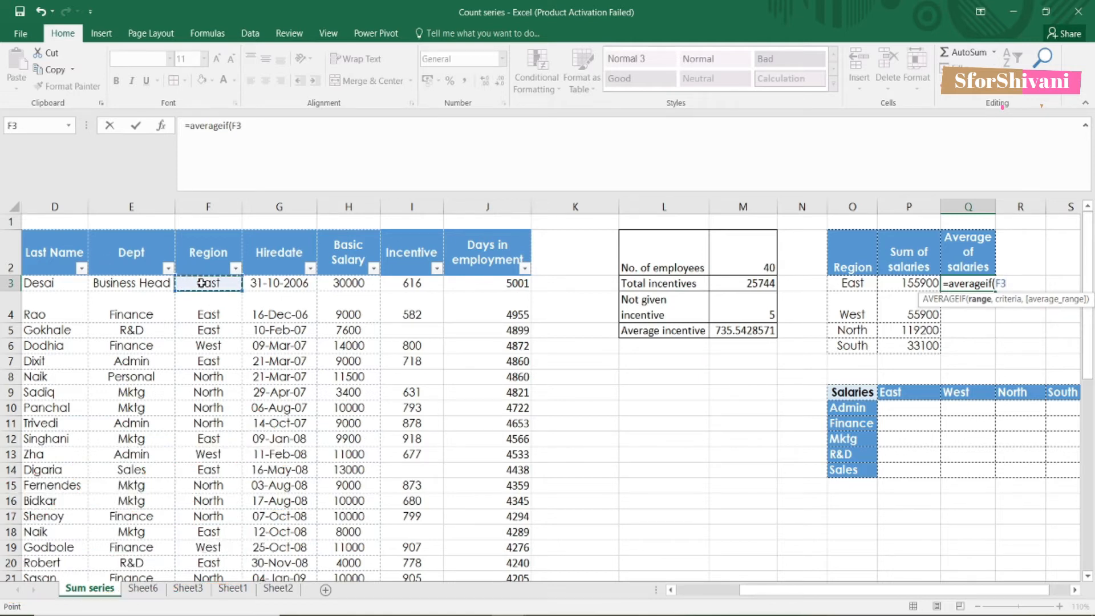
{"action": "key", "text": "ctrl+shift+Down"}
{"action": "type", "text": ","}
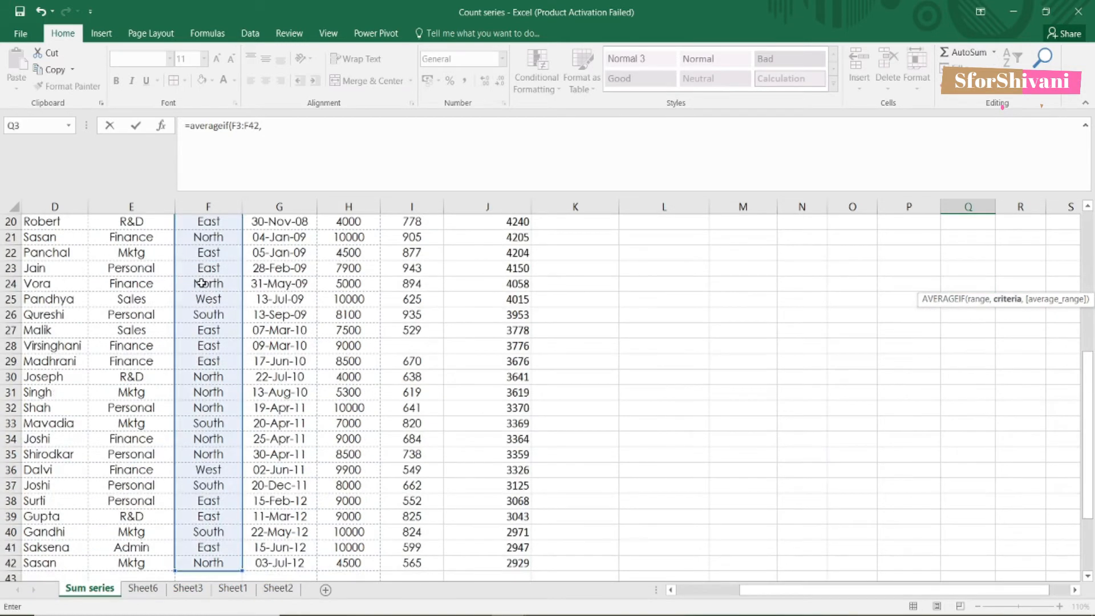
{"action": "scroll", "coordinate": [393, 304], "scroll_direction": "up", "scroll_amount": 7}
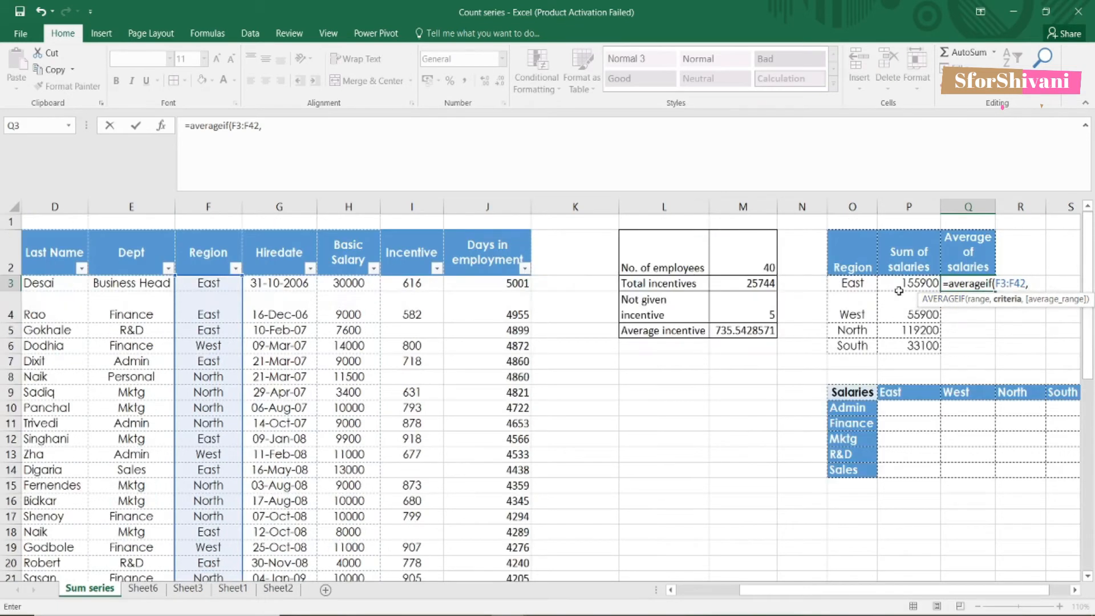
{"action": "left_click", "coordinate": [865, 284]}
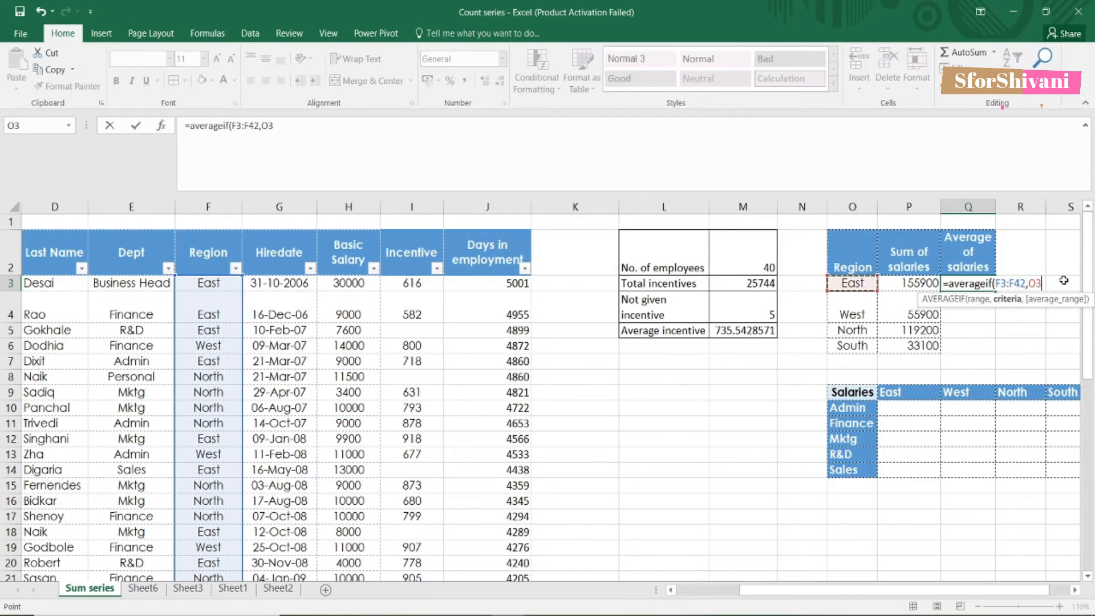
{"action": "type", "text": ","}
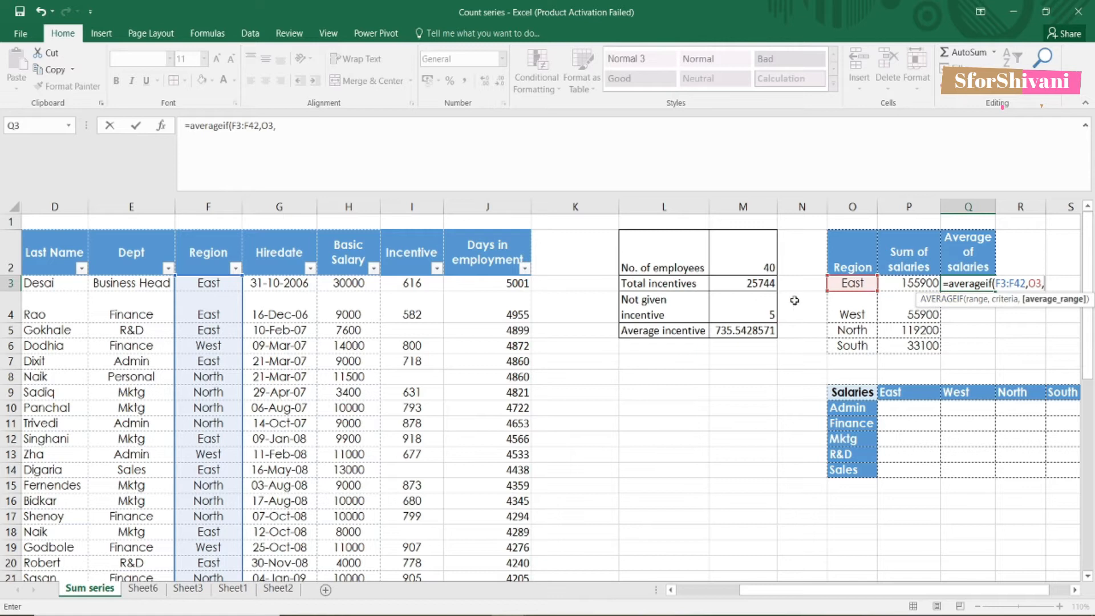
{"action": "left_click", "coordinate": [341, 285]}
{"action": "key", "text": "ctrl+shift+Down"}
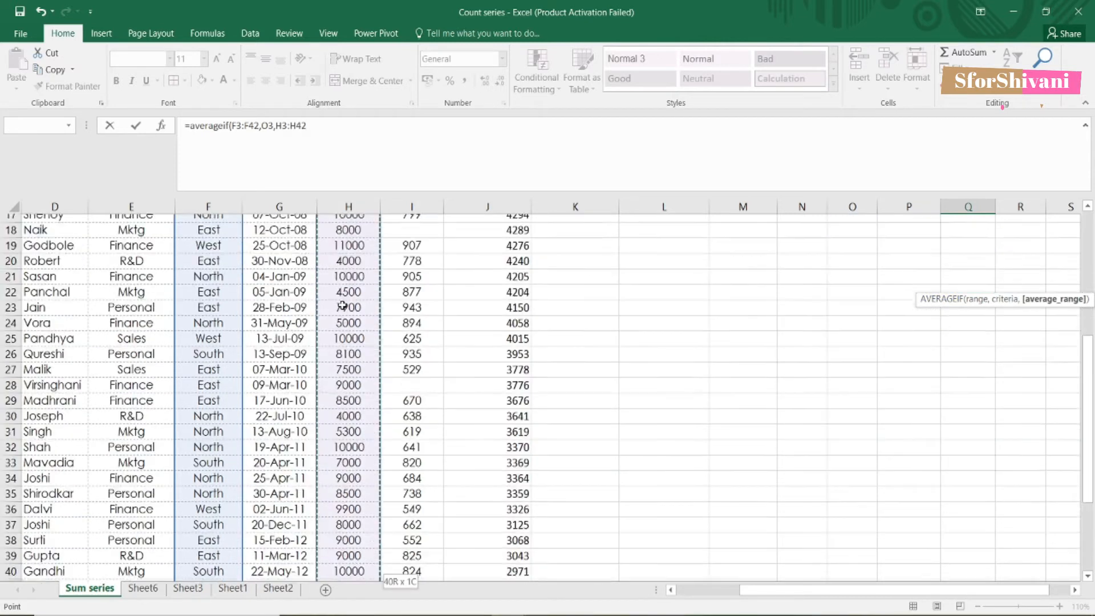
{"action": "key", "text": "Return"}
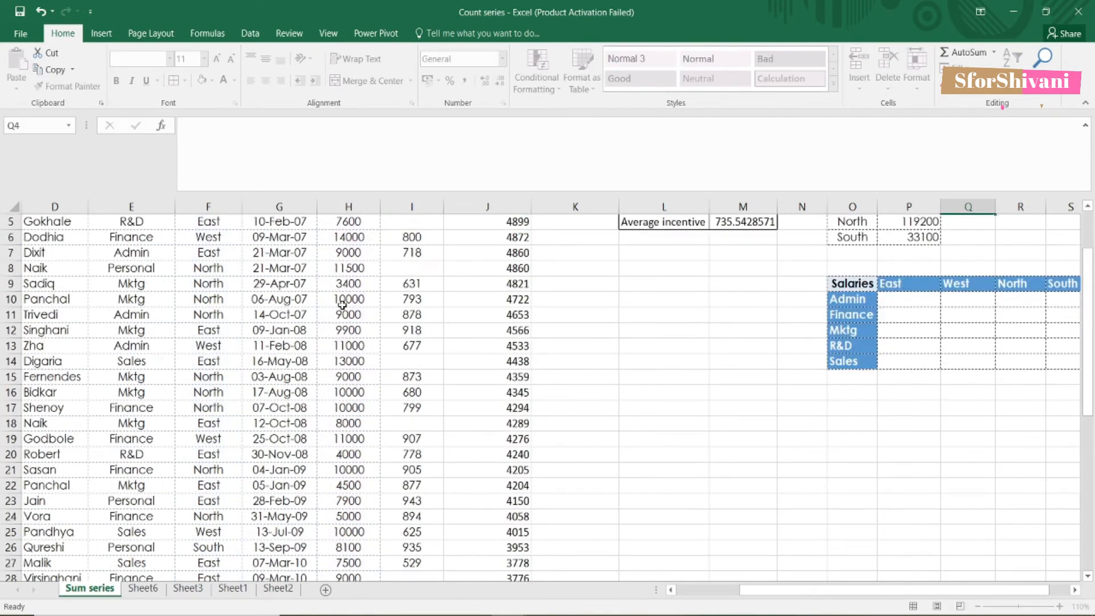
{"action": "left_click", "coordinate": [988, 285]}
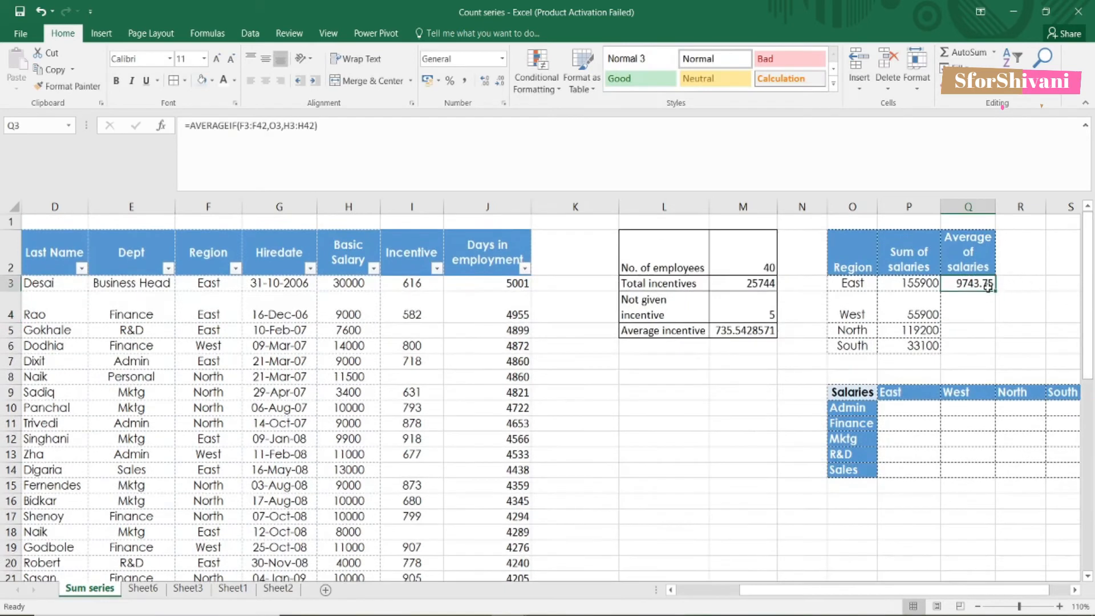
{"action": "left_click", "coordinate": [245, 126]}
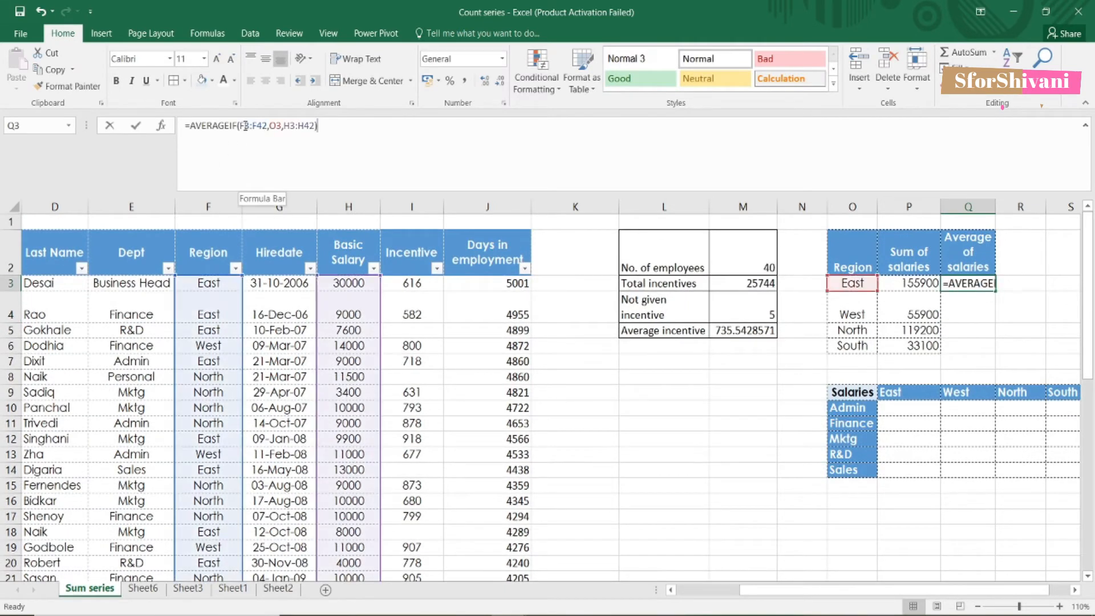
Step: Change the AVERAGEIF to use $F$3:$F$42, $O3 and $H$3:$H$42
{"action": "key", "text": "F4"}
{"action": "left_click", "coordinate": [276, 128]}
{"action": "key", "text": "F4"}
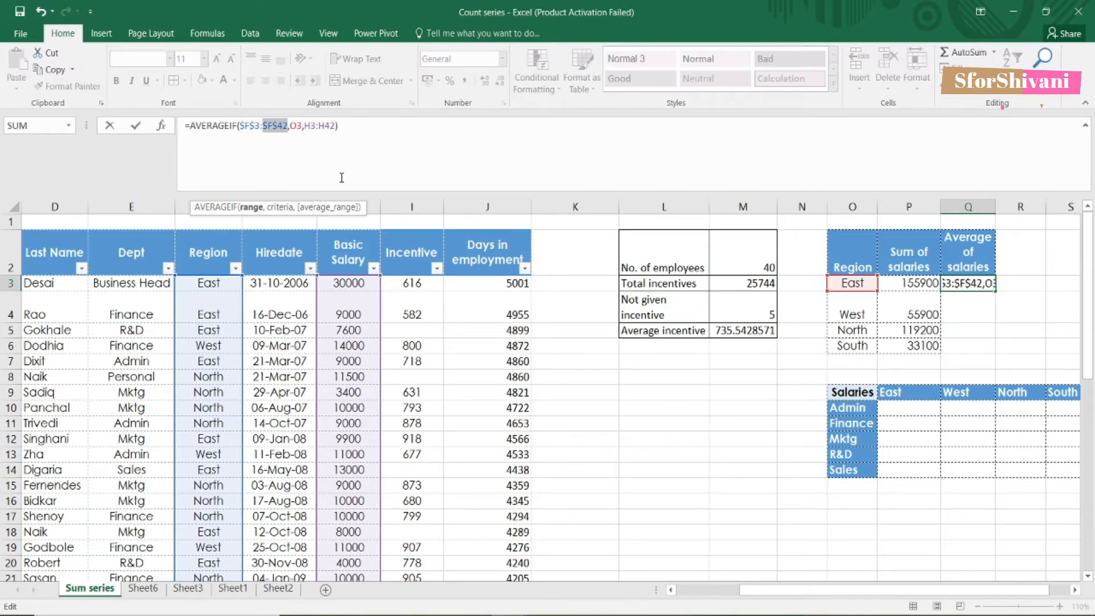
{"action": "left_click", "coordinate": [312, 127]}
{"action": "key", "text": "F4"}
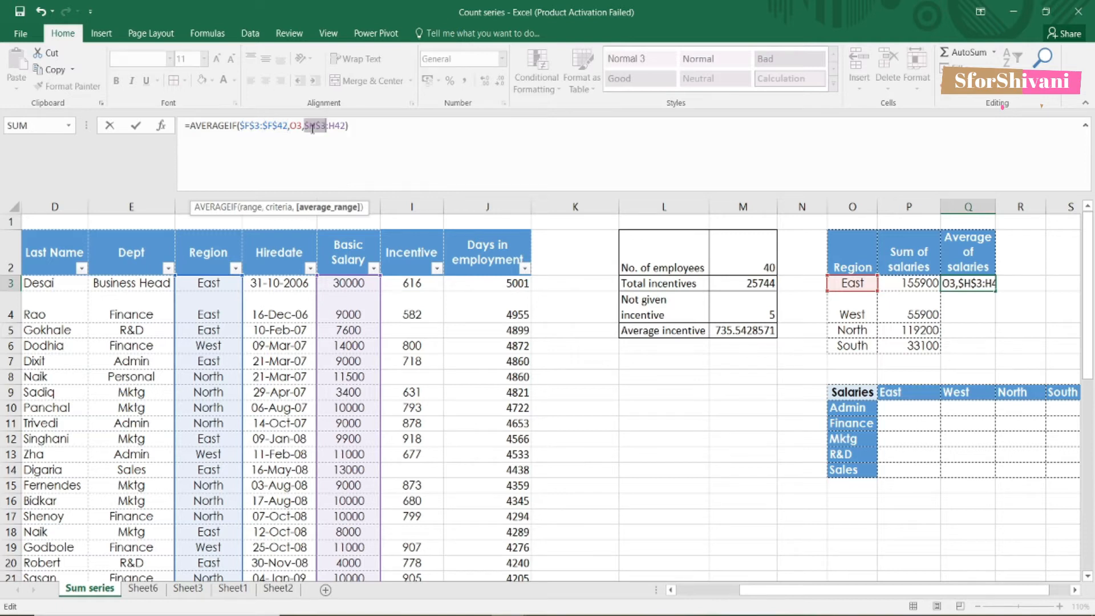
{"action": "left_click", "coordinate": [344, 127]}
{"action": "key", "text": "F4"}
{"action": "left_click", "coordinate": [296, 128]}
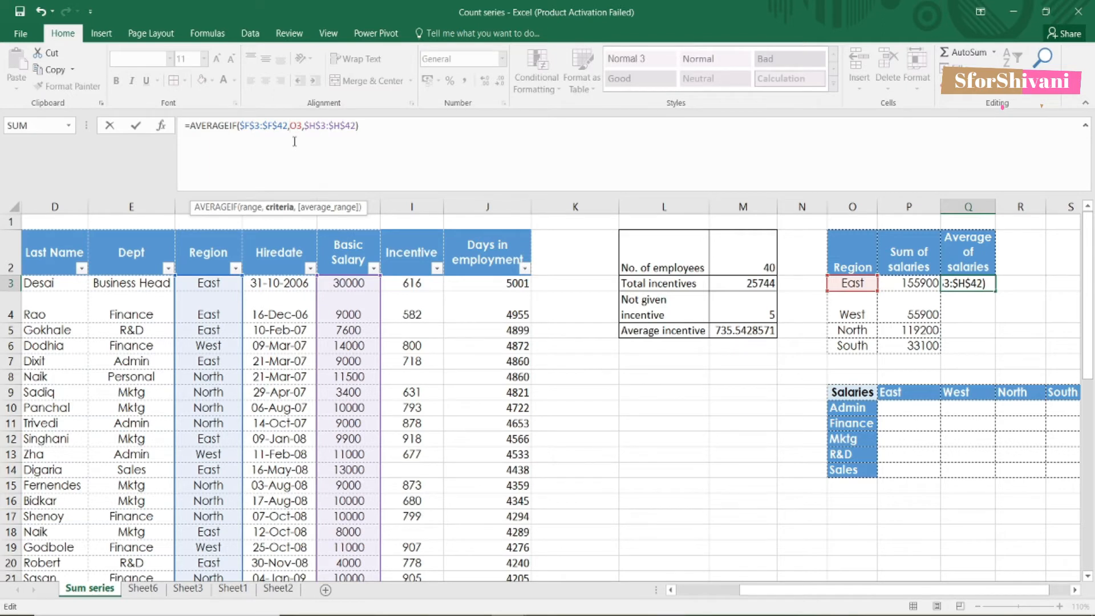
{"action": "type", "text": "$"}
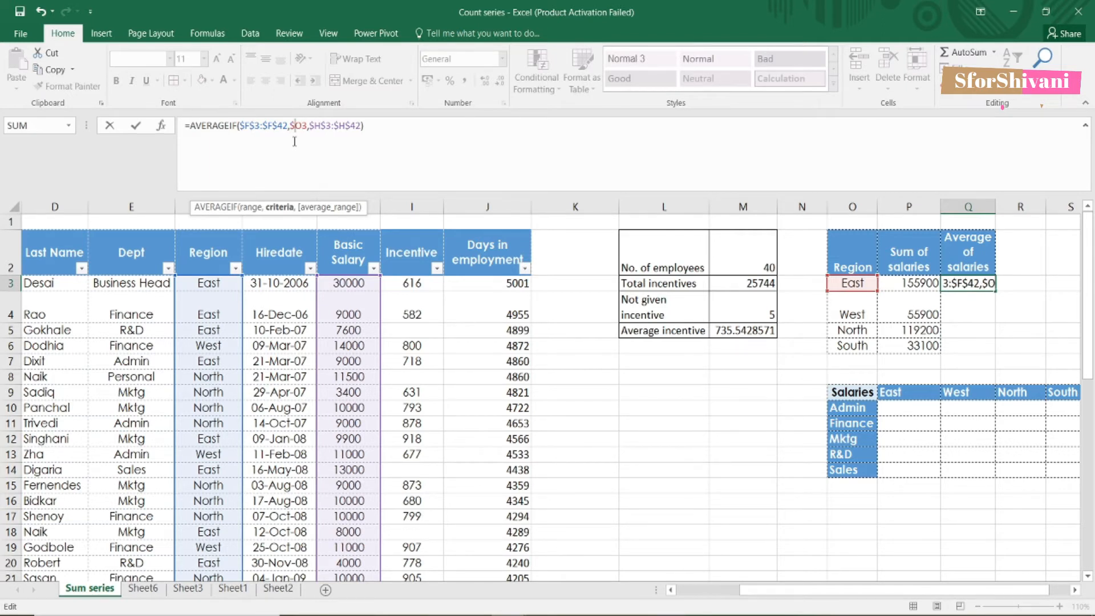
{"action": "key", "text": "Return"}
Step: Fill the average formula down to Q6 for West, North and South
{"action": "left_click", "coordinate": [987, 283]}
{"action": "left_click_drag", "start_coordinate": [995, 290], "coordinate": [992, 352]}
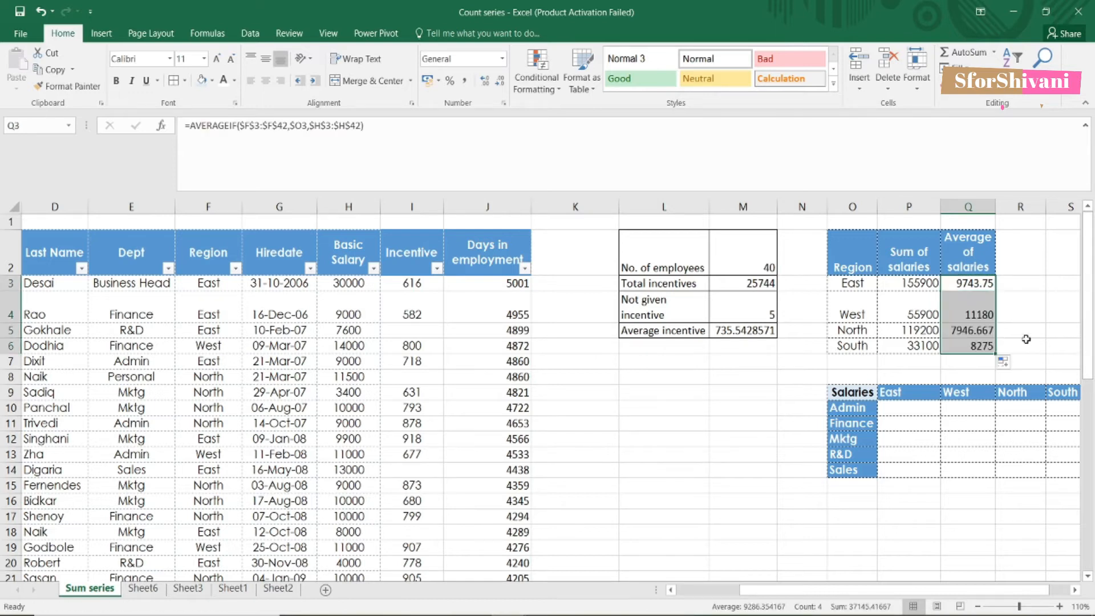
{"action": "left_click", "coordinate": [982, 305]}
{"action": "left_click", "coordinate": [1008, 280]}
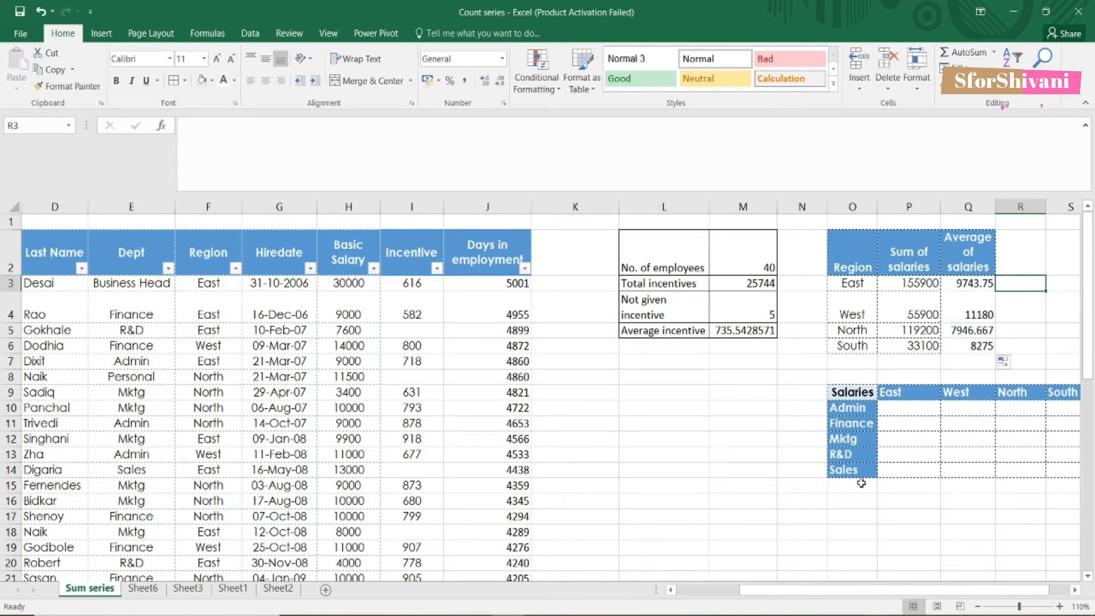
{"action": "left_click_drag", "start_coordinate": [741, 591], "coordinate": [780, 593]}
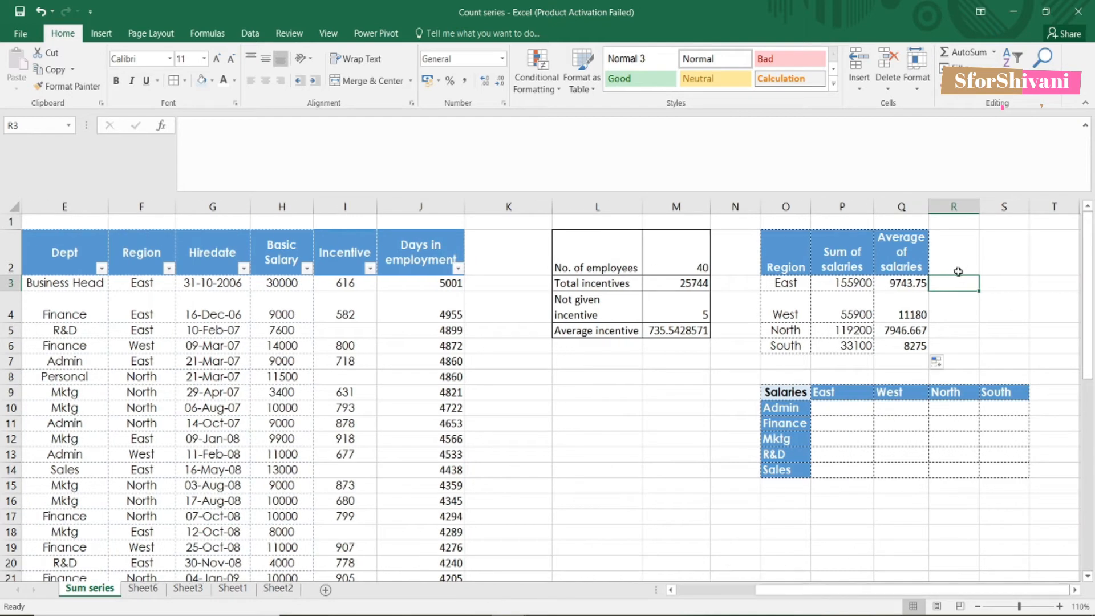
Step: Start a SUMIFS in the Admin–East cell P10 with sum range $H$3:$H$42
{"action": "left_click", "coordinate": [821, 408]}
{"action": "left_click_drag", "start_coordinate": [782, 391], "coordinate": [995, 485]}
{"action": "left_click", "coordinate": [839, 409]}
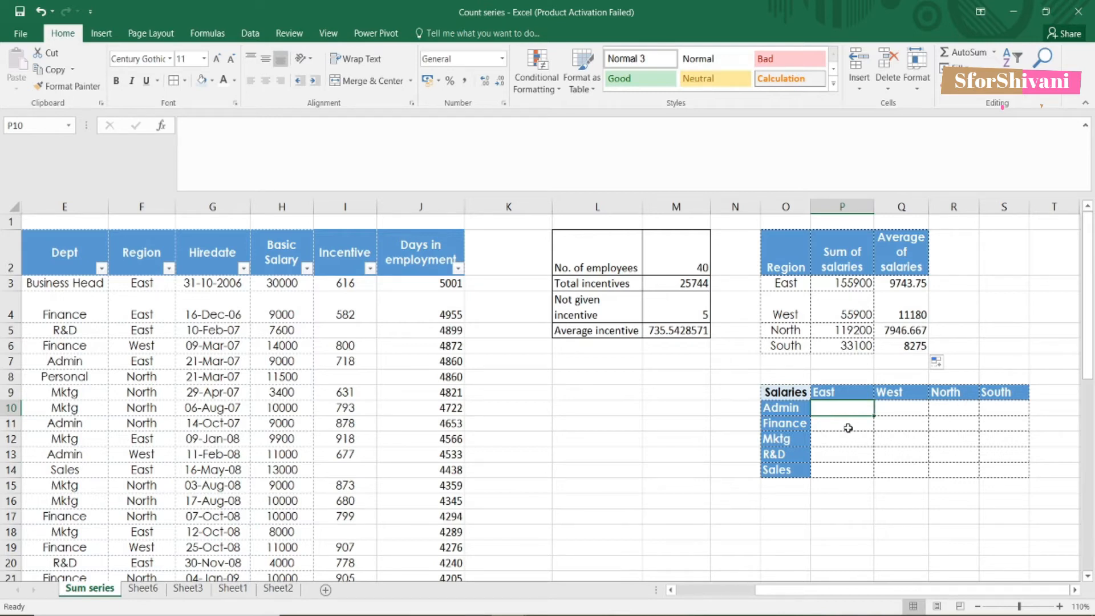
{"action": "type", "text": "=s"}
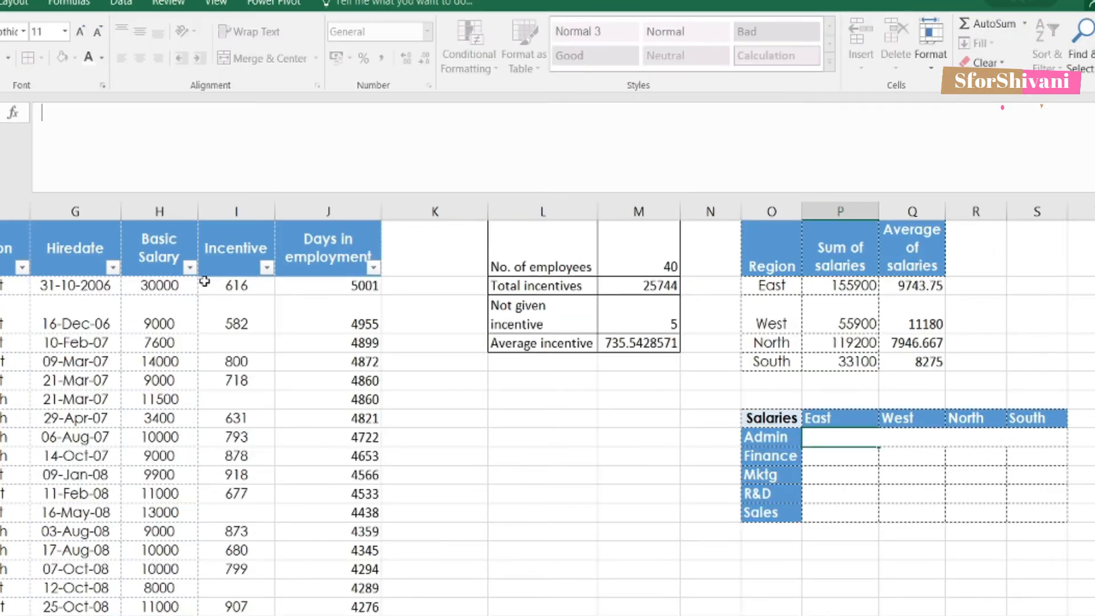
{"action": "type", "text": "=sumifs"}
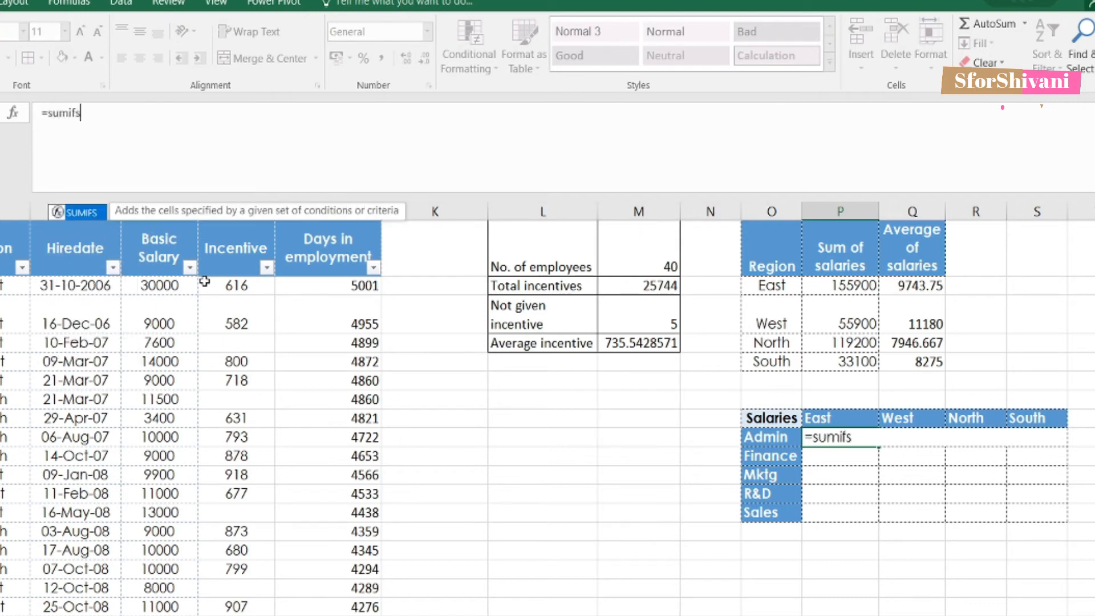
{"action": "type", "text": "("}
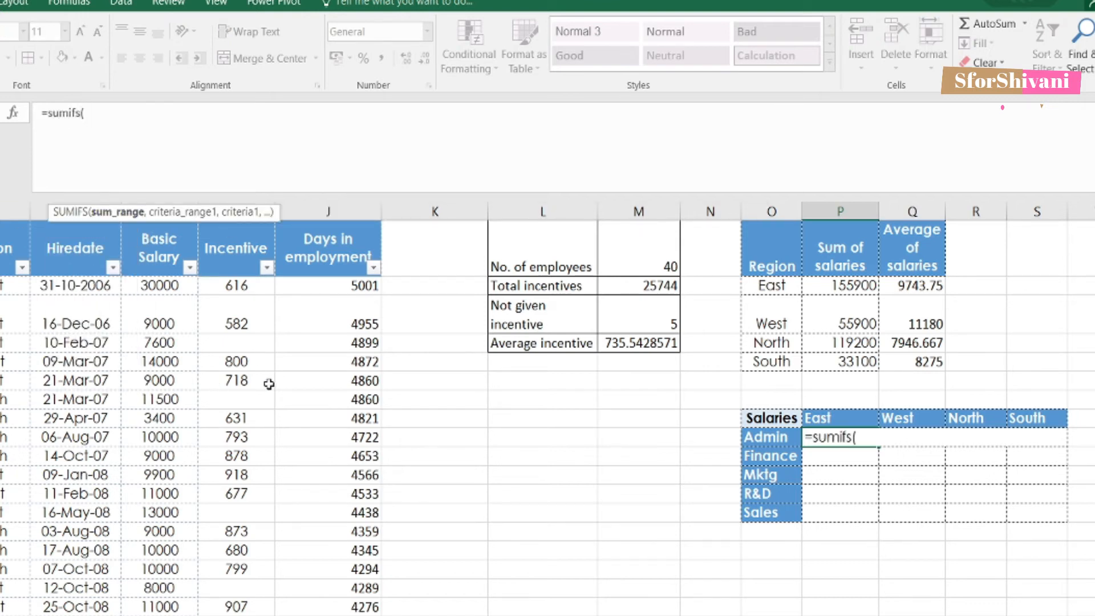
{"action": "left_click", "coordinate": [159, 285]}
{"action": "key", "text": "ctrl+shift+Down"}
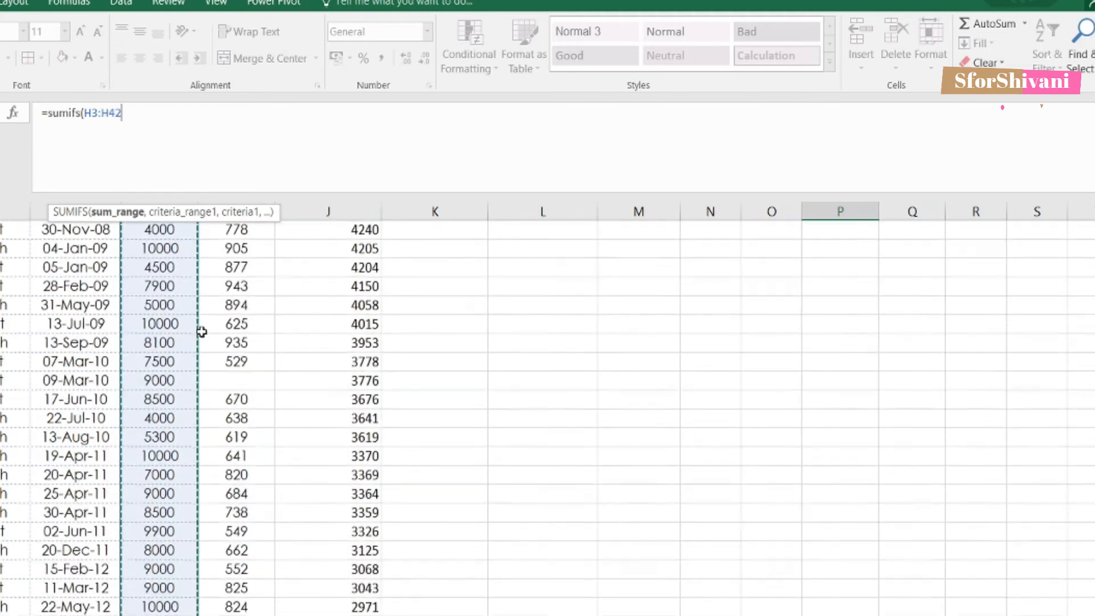
{"action": "type", "text": ","}
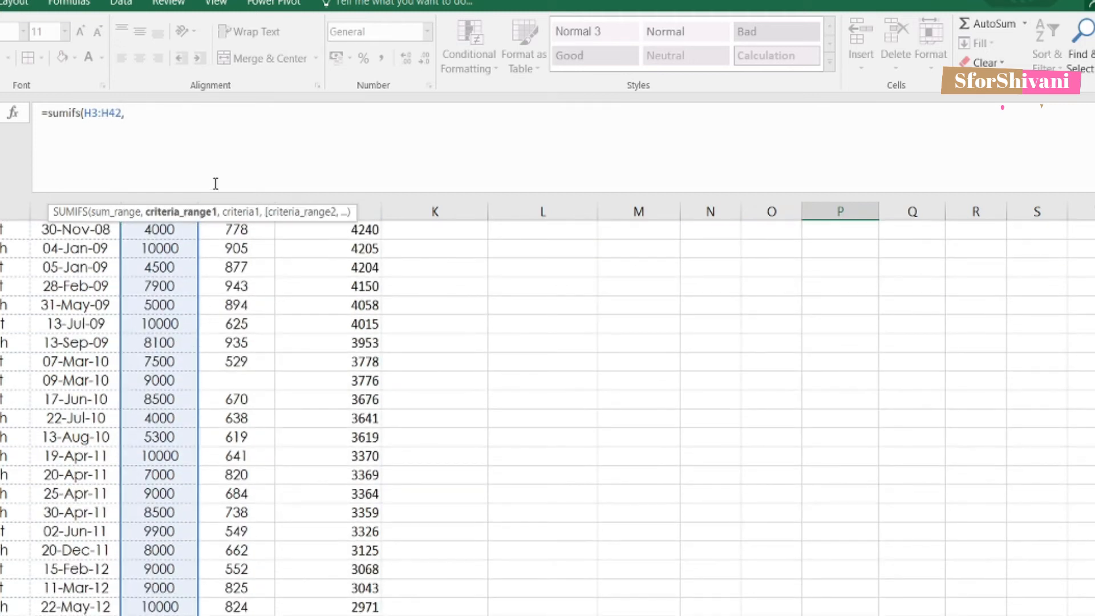
{"action": "left_click", "coordinate": [89, 114]}
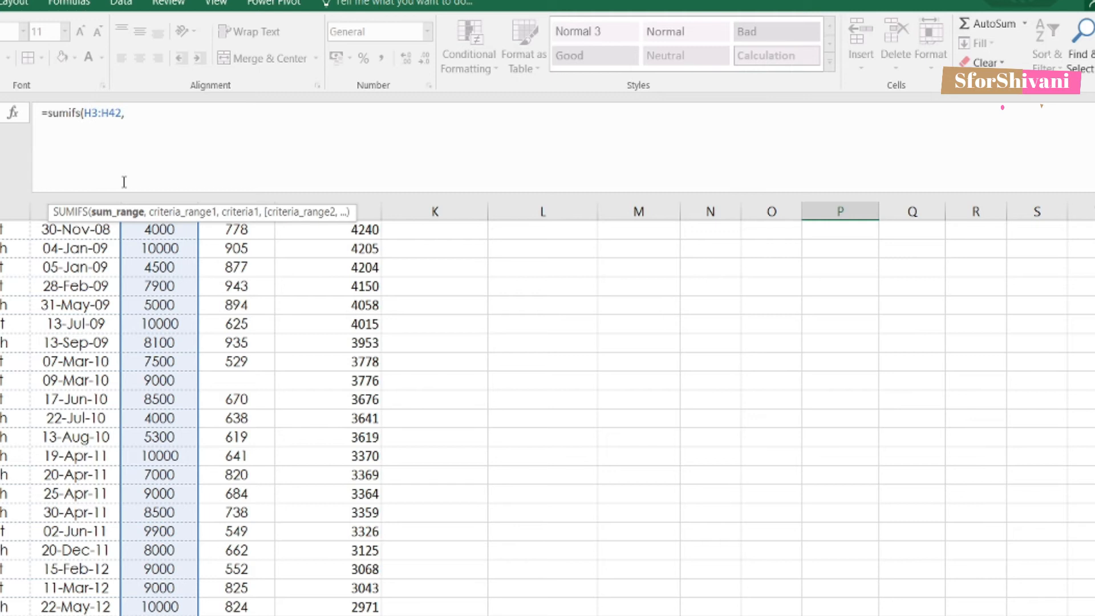
{"action": "key", "text": "F4"}
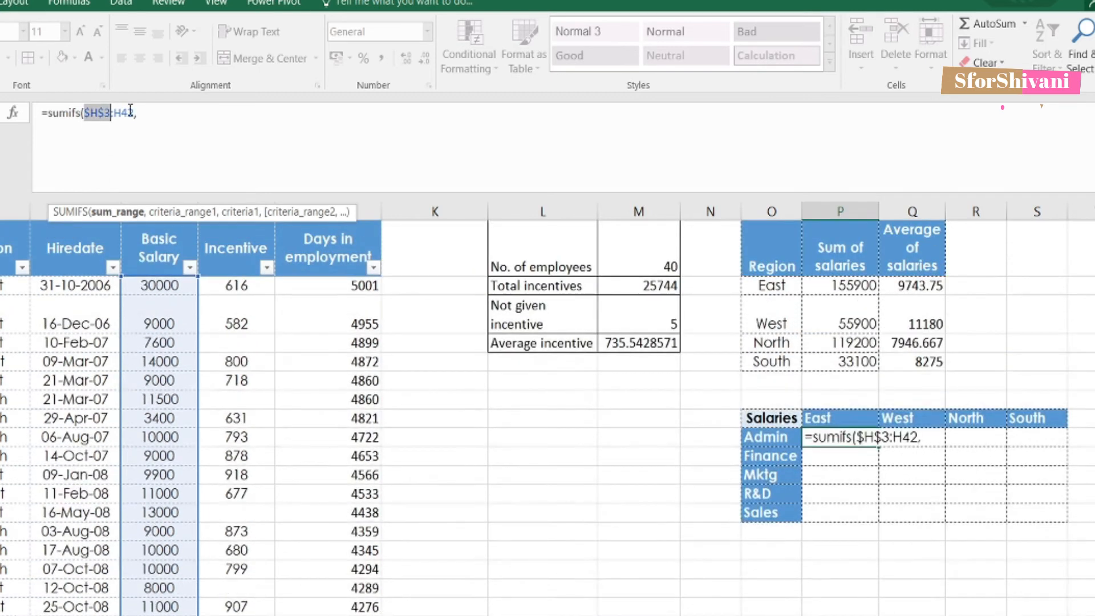
{"action": "left_click", "coordinate": [130, 113]}
{"action": "key", "text": "F4"}
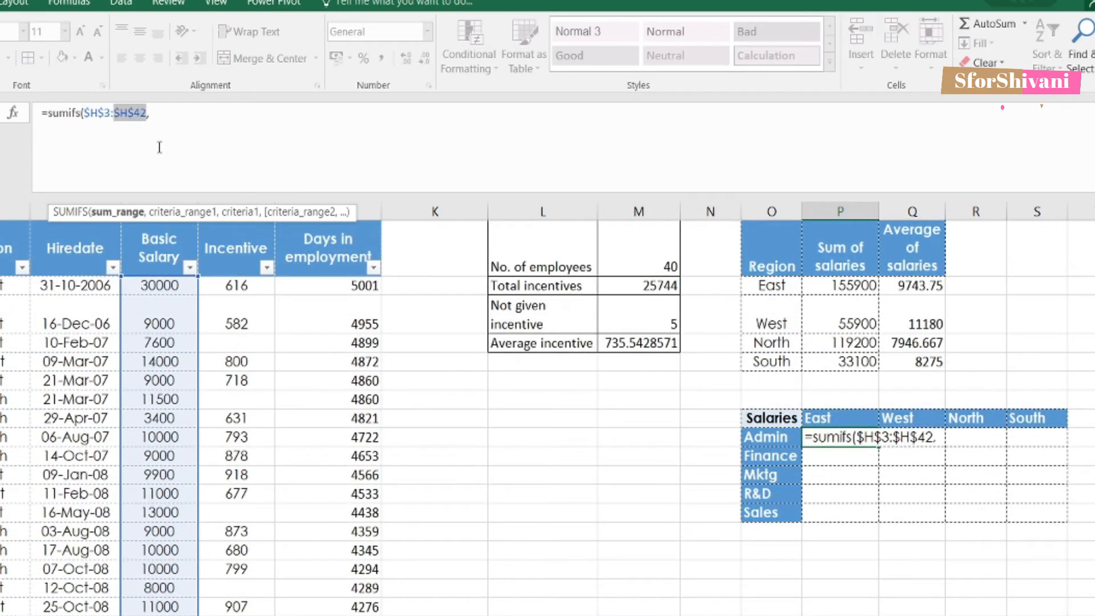
{"action": "left_click", "coordinate": [176, 117]}
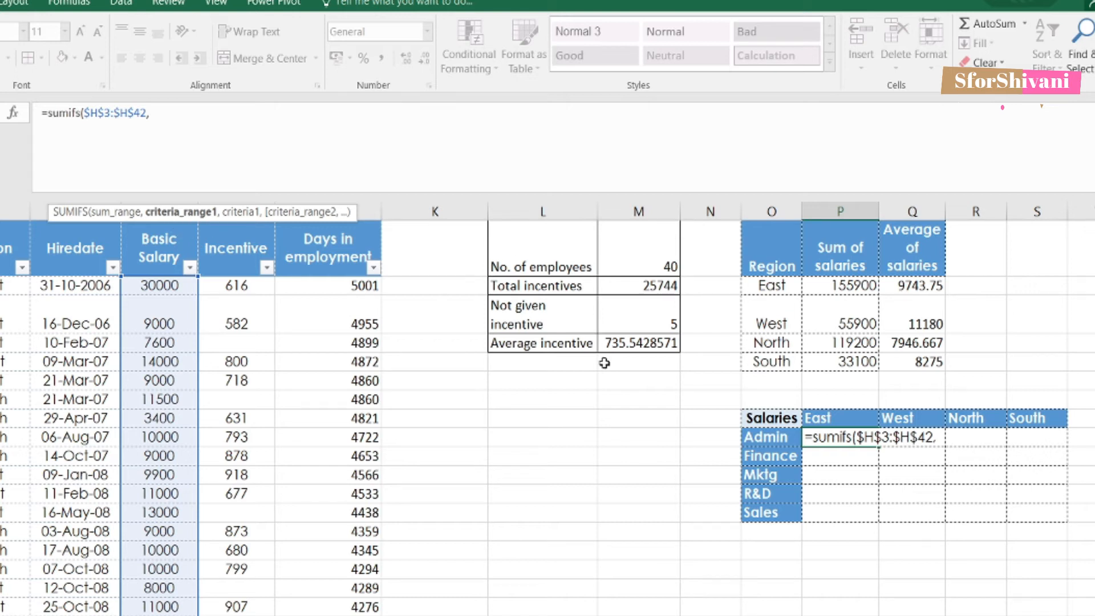
Step: Add the department criteria range as $E$3:$E$42
{"action": "left_click", "coordinate": [771, 436]}
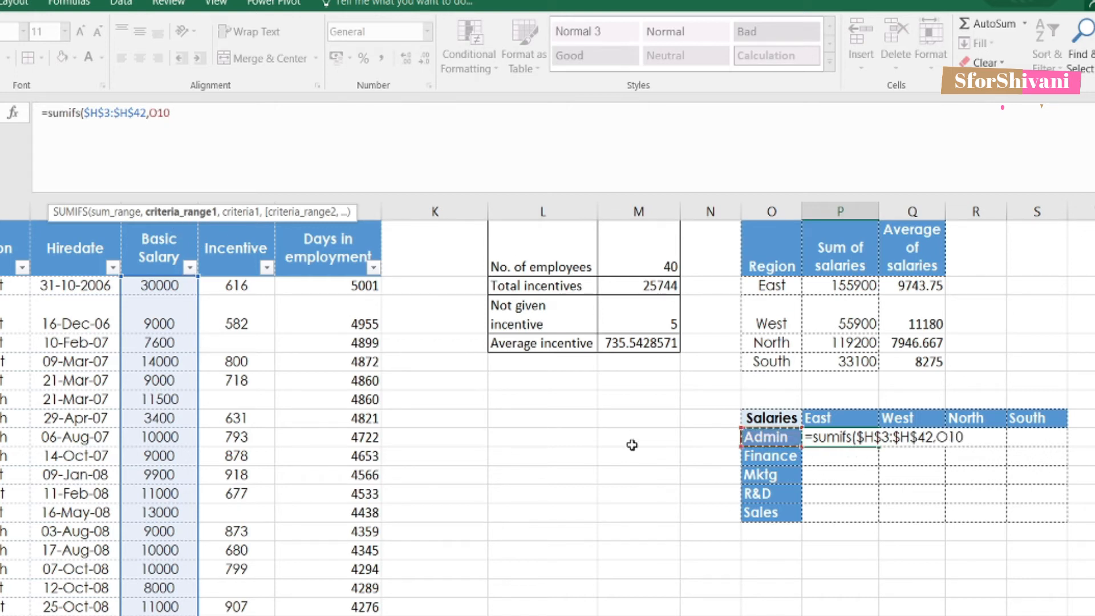
{"action": "key", "text": "BackSpace"}
{"action": "key", "text": "BackSpace"}
{"action": "key", "text": "BackSpace"}
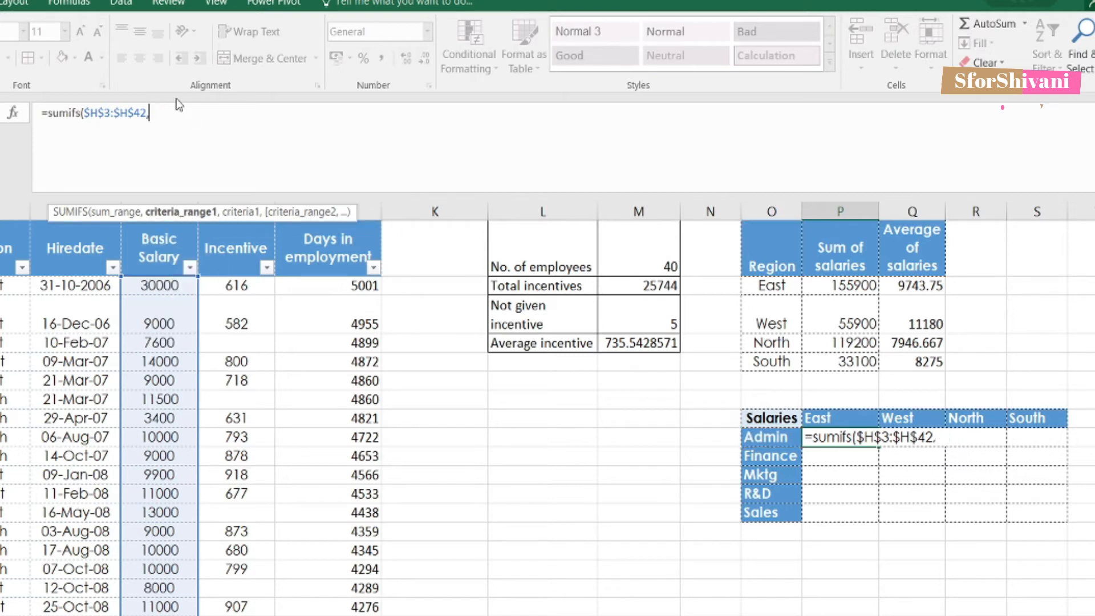
{"action": "type", "text": "E3:E42"}
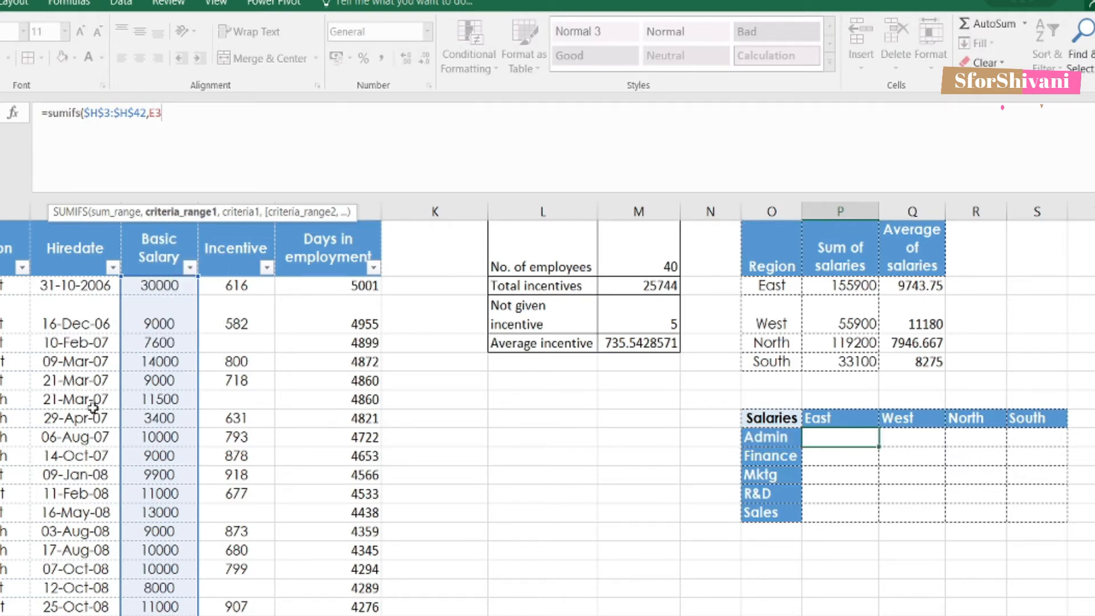
{"action": "scroll", "coordinate": [93, 406], "scroll_direction": "down", "scroll_amount": 7}
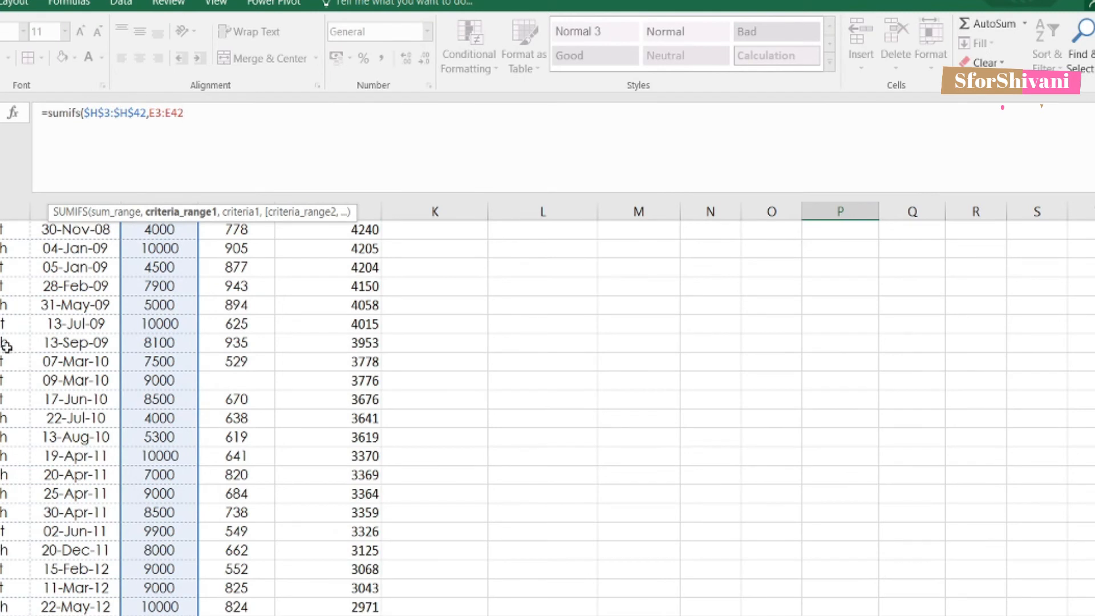
{"action": "left_click", "coordinate": [155, 112]}
{"action": "key", "text": "F4"}
{"action": "left_click", "coordinate": [189, 112]}
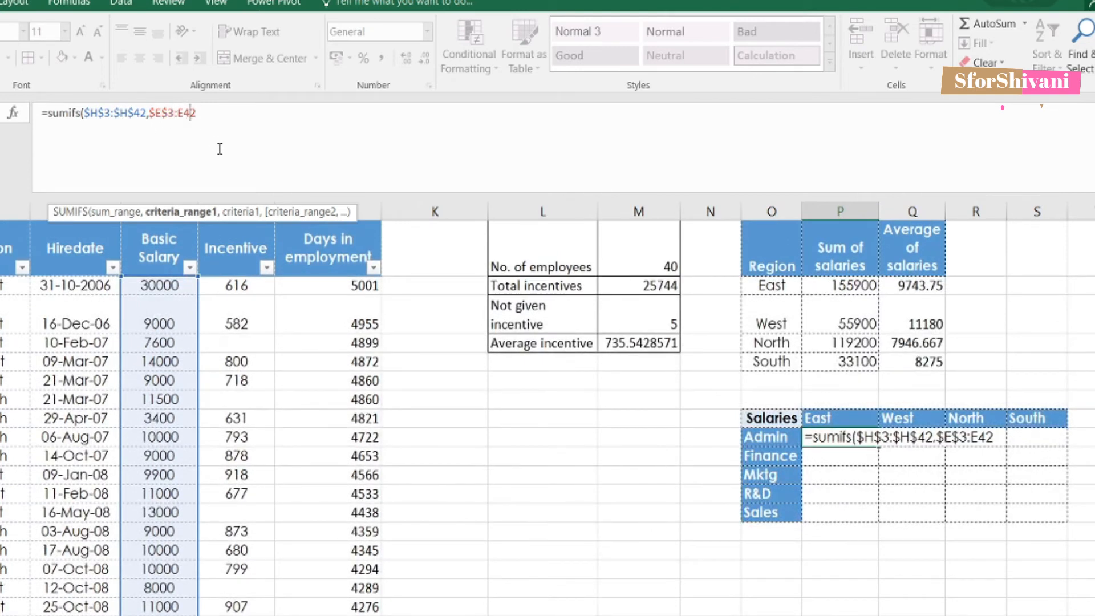
{"action": "key", "text": "F4"}
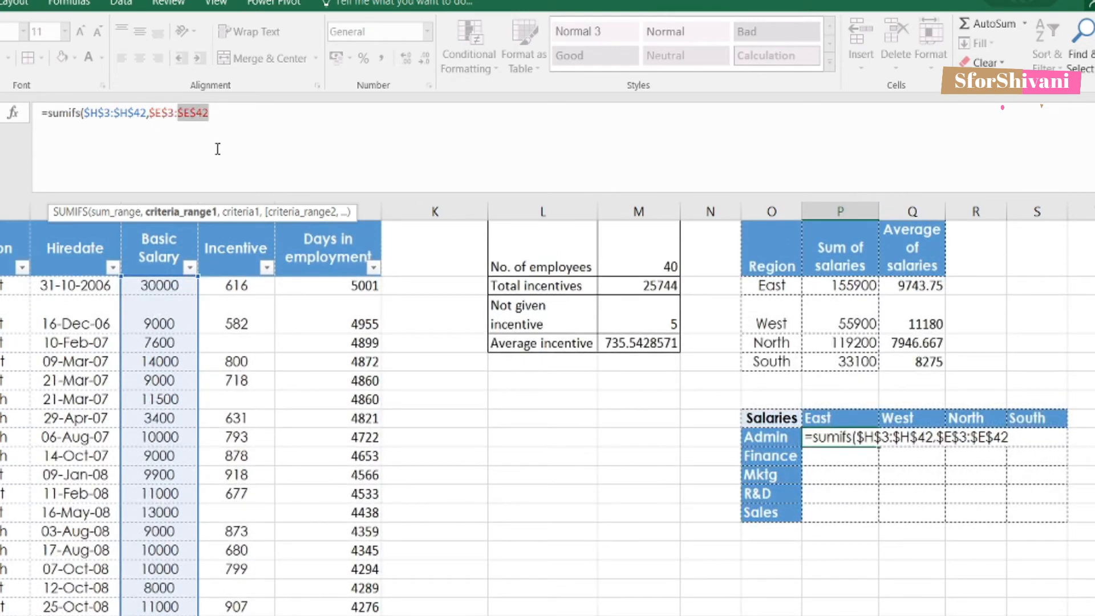
{"action": "left_click", "coordinate": [246, 112]}
Step: Add the Admin label as the department criterion, locked as $O10
{"action": "type", "text": ","}
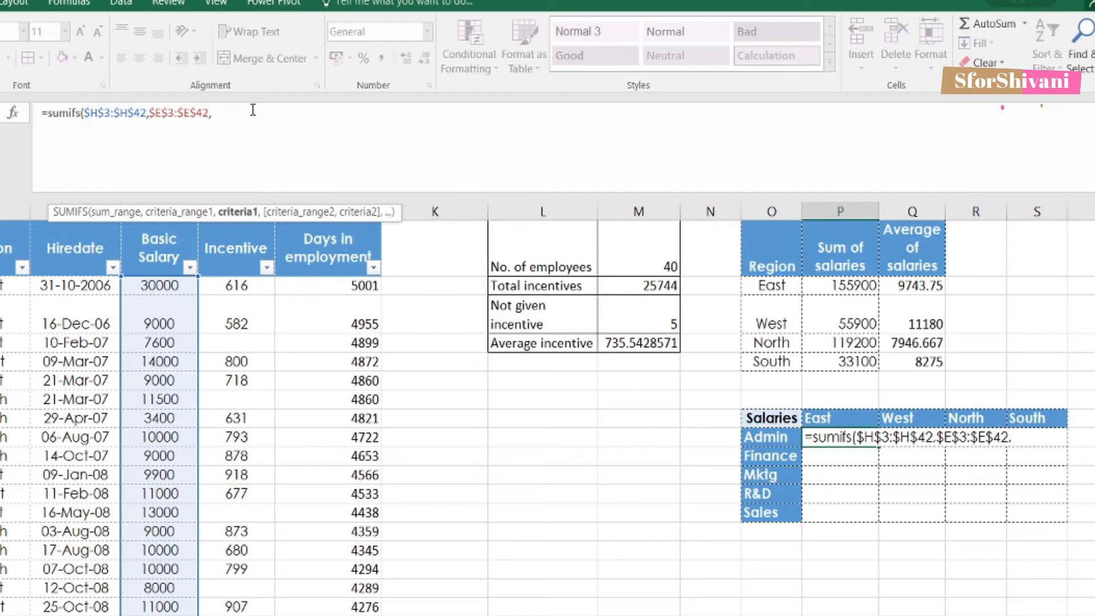
{"action": "left_click", "coordinate": [769, 439]}
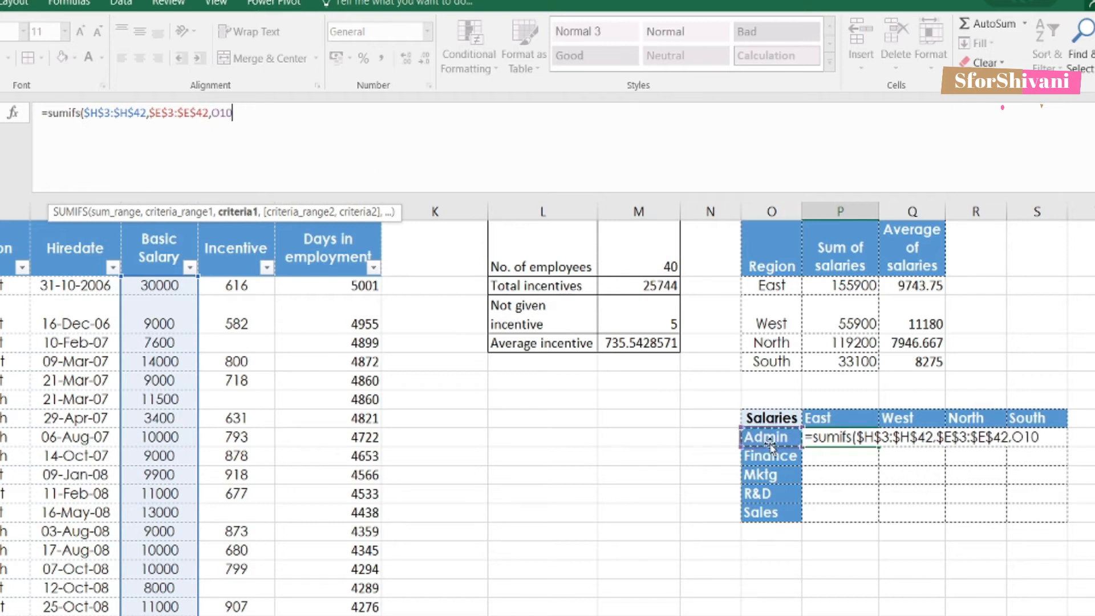
{"action": "type", "text": ","}
{"action": "left_click", "coordinate": [233, 137]}
{"action": "left_click", "coordinate": [224, 115]}
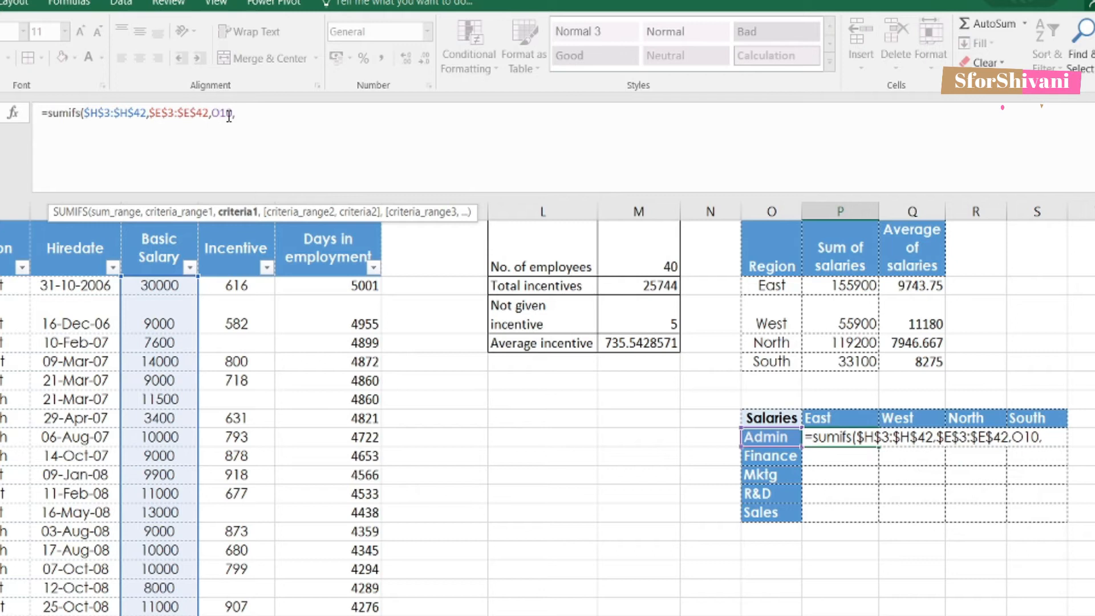
{"action": "type", "text": "$"}
{"action": "left_click", "coordinate": [355, 113]}
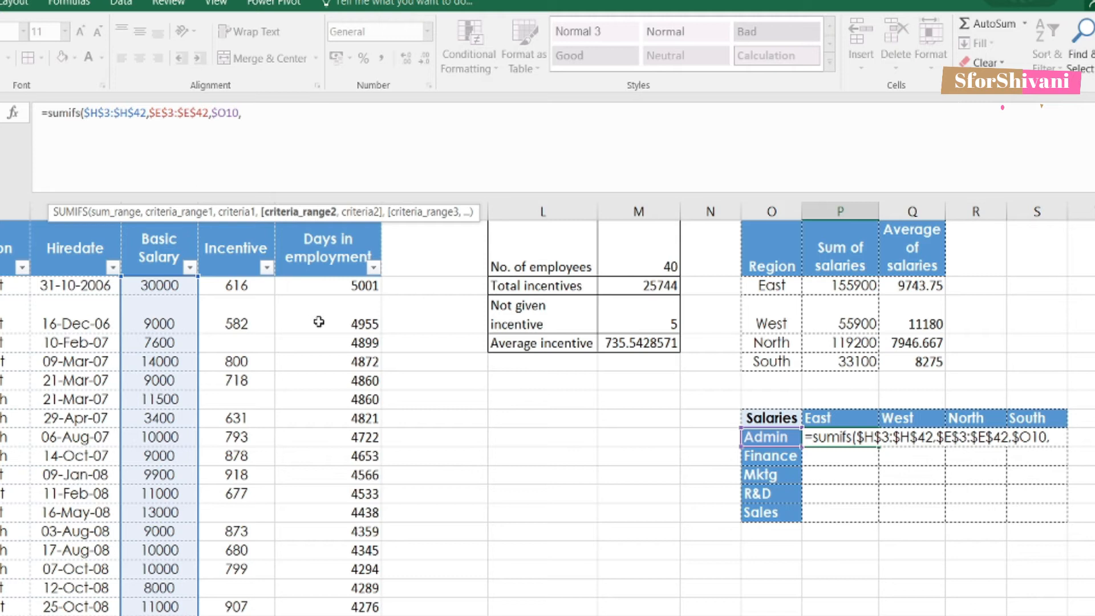
Step: Add region range $F$3:$F$42 with criterion P$9 and commit, giving 19000
{"action": "left_click", "coordinate": [9, 283]}
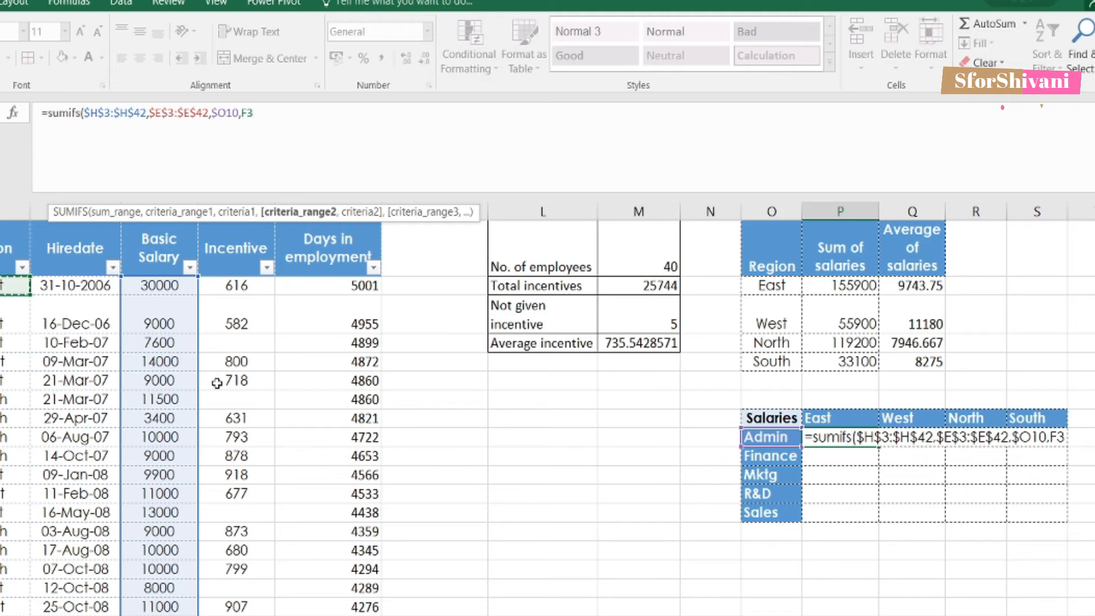
{"action": "key", "text": "ctrl+shift+Down"}
{"action": "type", "text": ","}
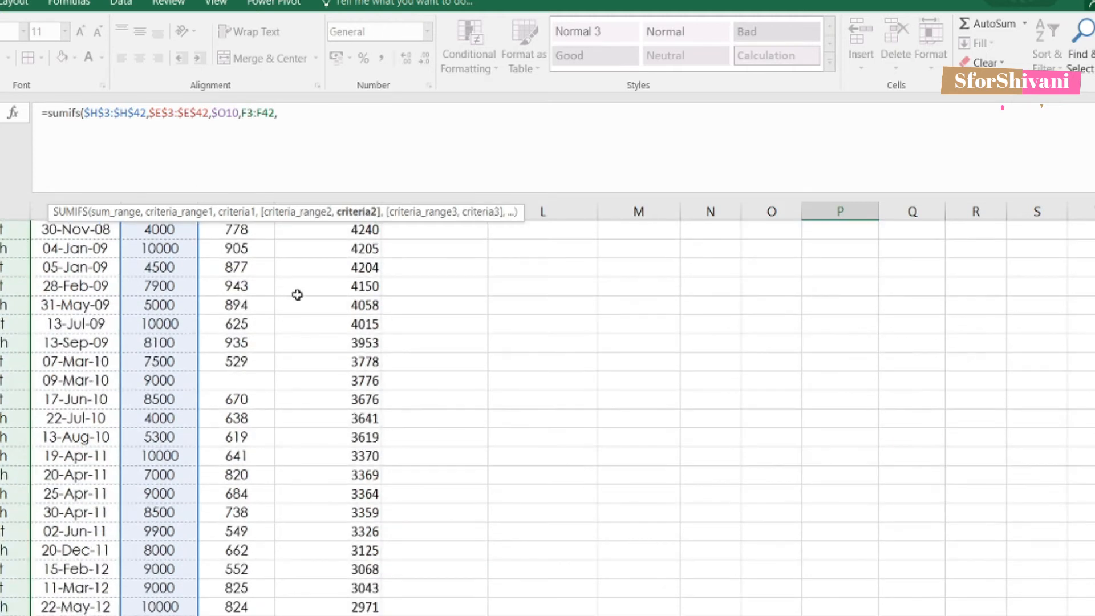
{"action": "key", "text": "F4"}
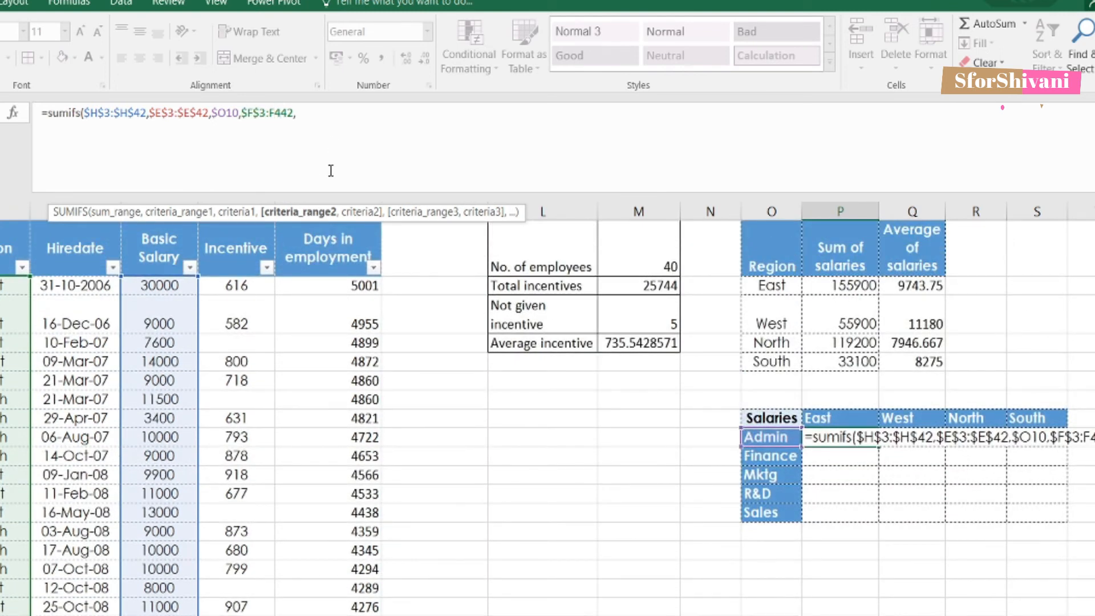
{"action": "key", "text": "BackSpace"}
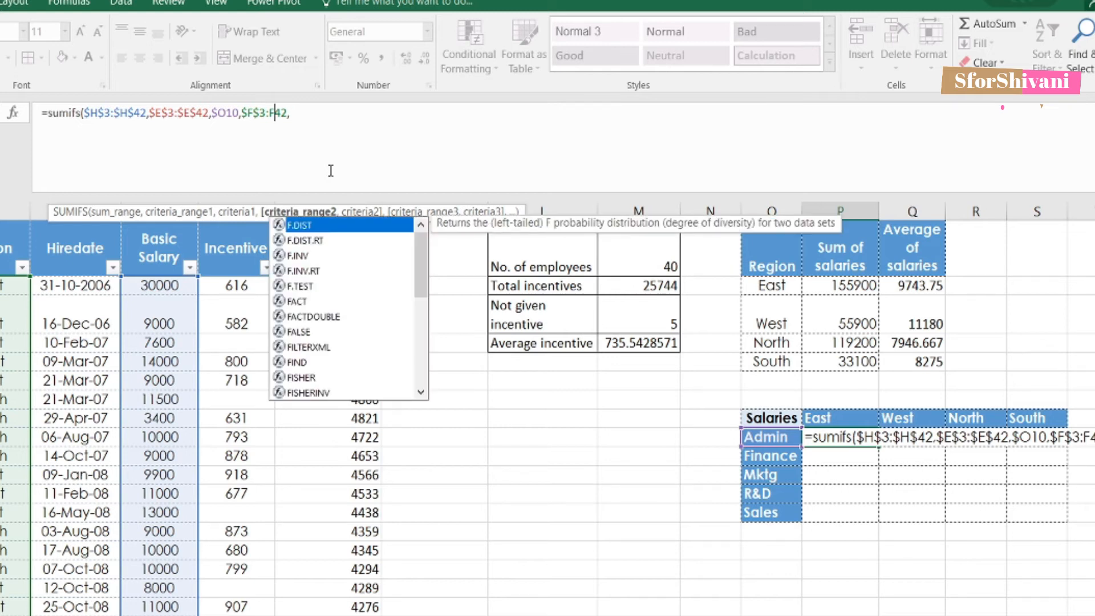
{"action": "key", "text": "F4"}
{"action": "type", "text": ","}
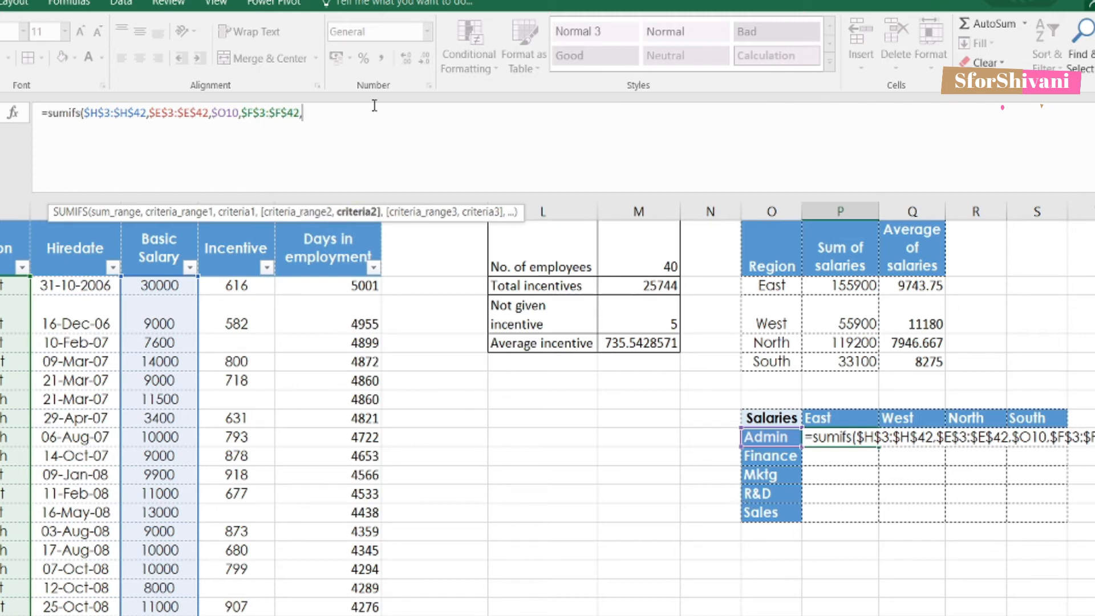
{"action": "left_click", "coordinate": [861, 417]}
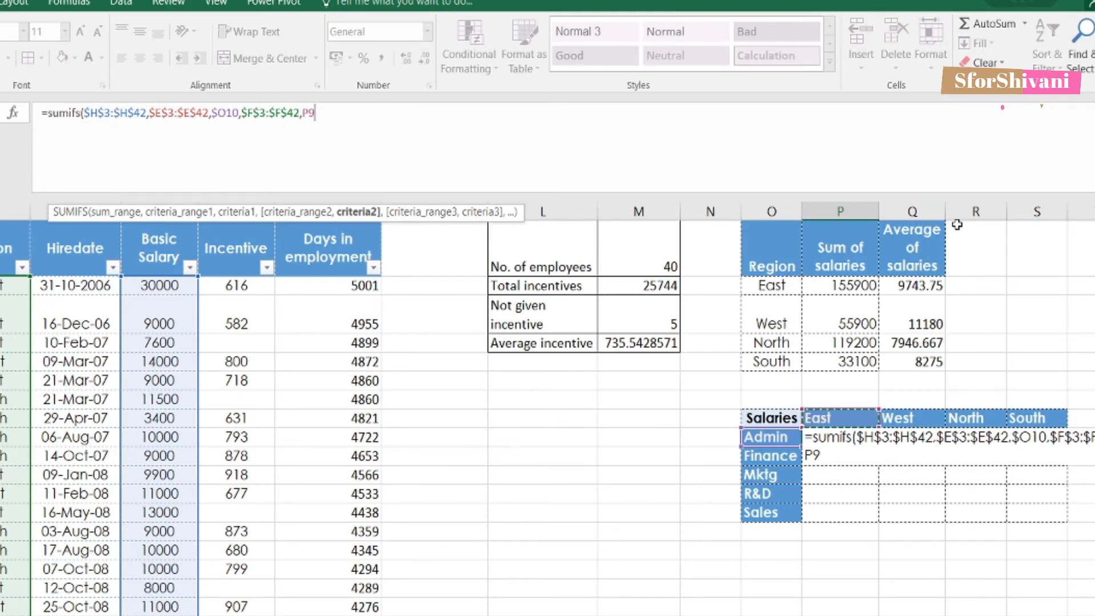
{"action": "left_click", "coordinate": [308, 113]}
{"action": "type", "text": "$9"}
{"action": "key", "text": "Return"}
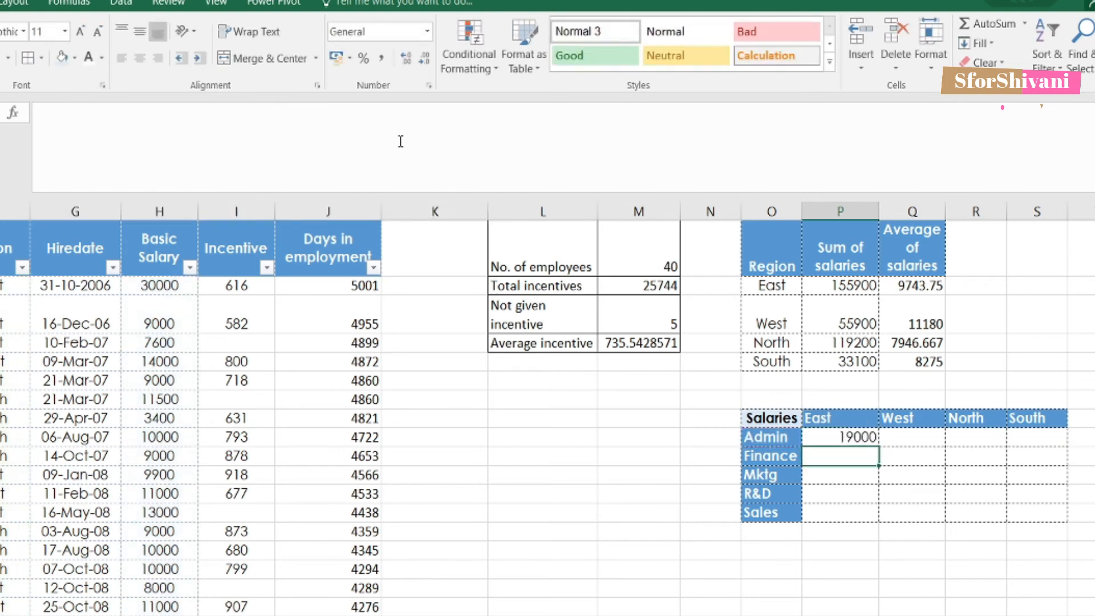
Step: Copy the Admin–East SUMIFS formula across the whole Salaries grid (e.g. Finance–West 34900)
{"action": "left_click", "coordinate": [865, 439]}
{"action": "left_click_drag", "start_coordinate": [878, 446], "coordinate": [1020, 456]}
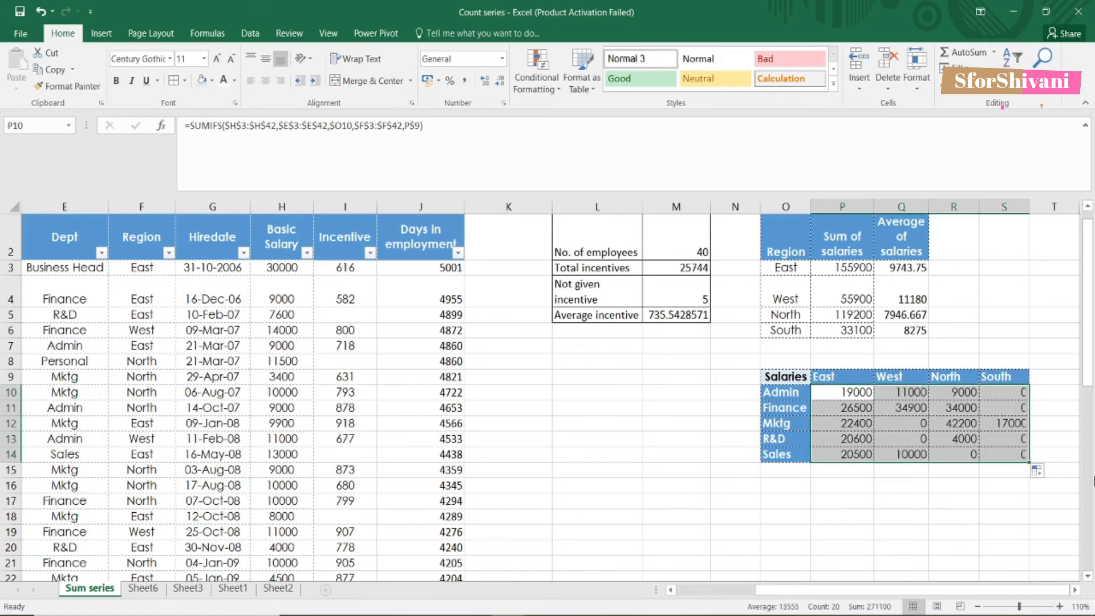
{"action": "left_click", "coordinate": [894, 471]}
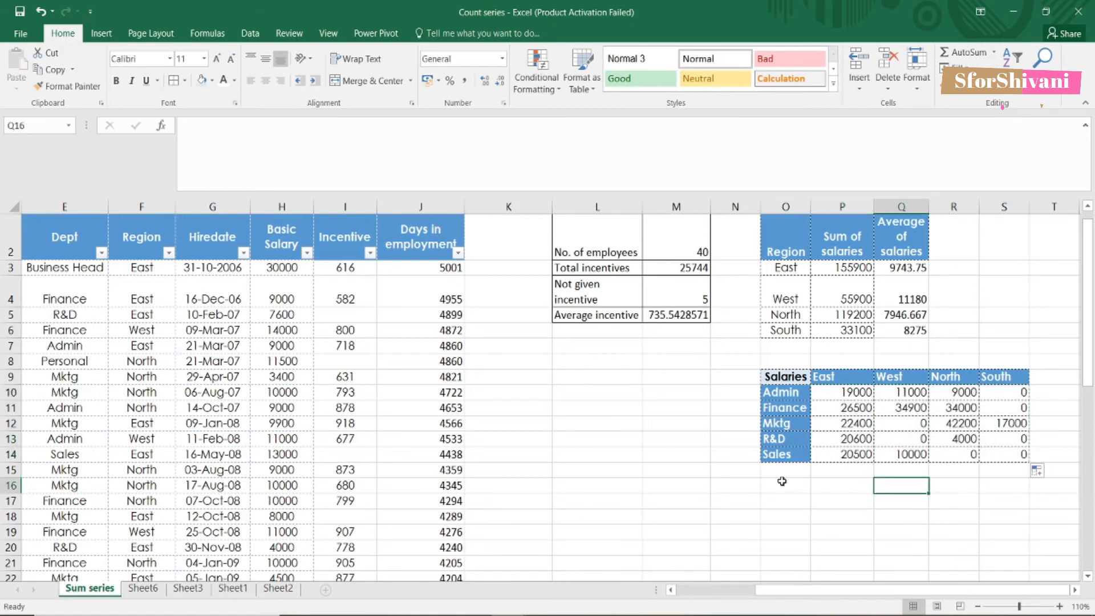
{"action": "left_click", "coordinate": [842, 424]}
{"action": "left_click", "coordinate": [730, 377]}
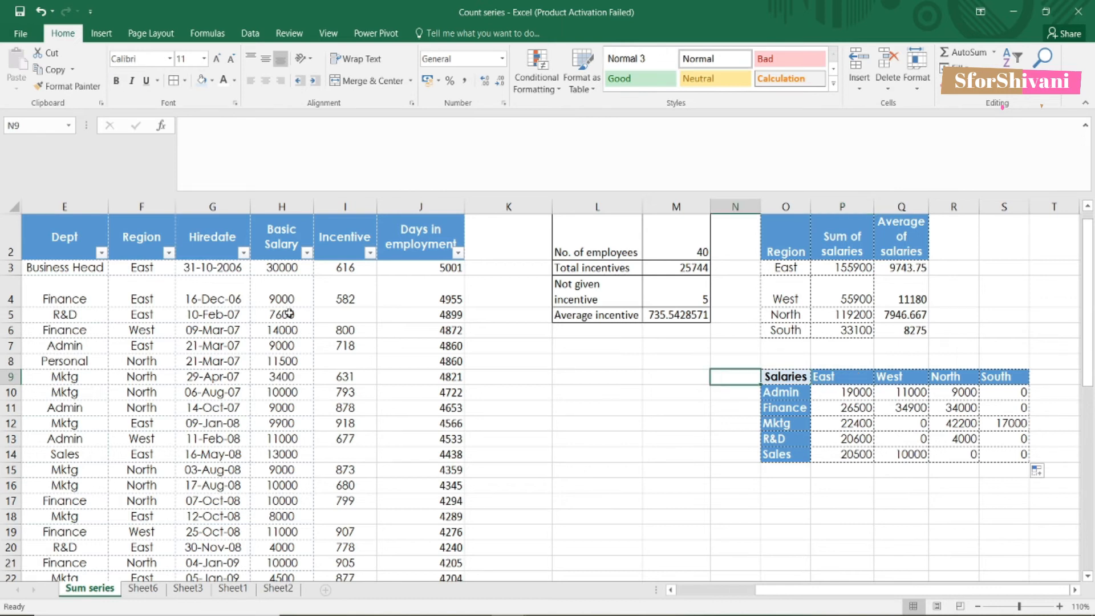
Step: Select the entire employee table
{"action": "left_click", "coordinate": [316, 236]}
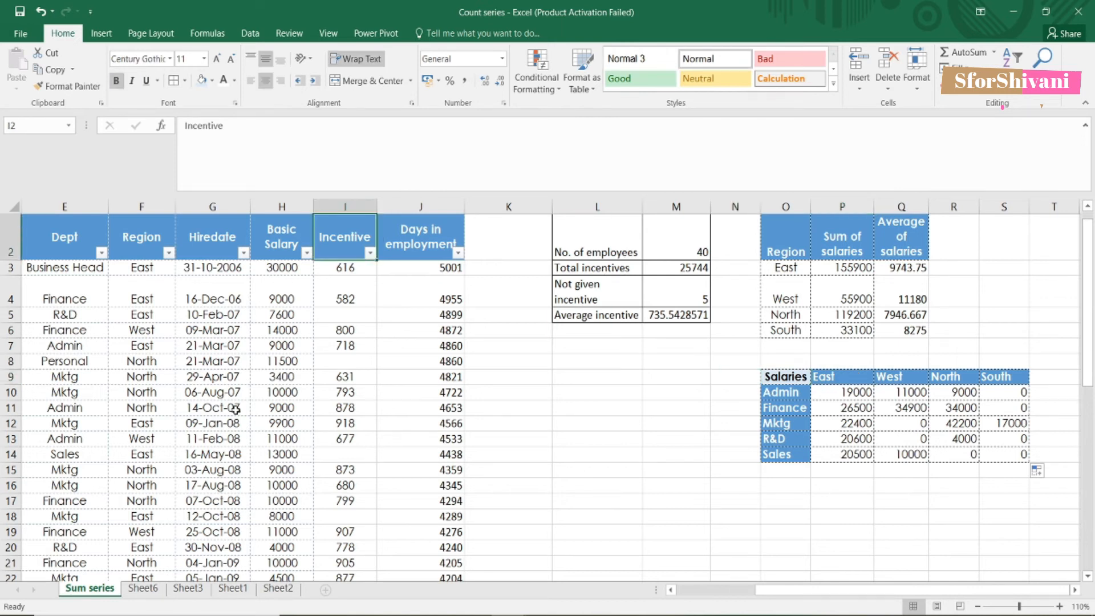
{"action": "left_click_drag", "start_coordinate": [765, 590], "coordinate": [684, 590]}
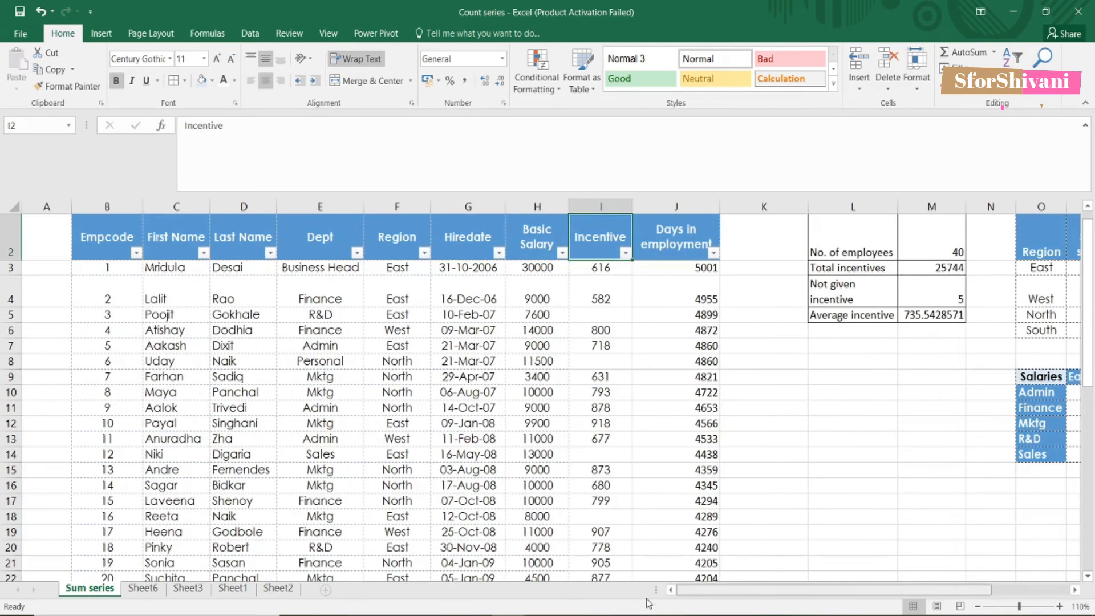
{"action": "left_click", "coordinate": [263, 359]}
{"action": "key", "text": "ctrl+a"}
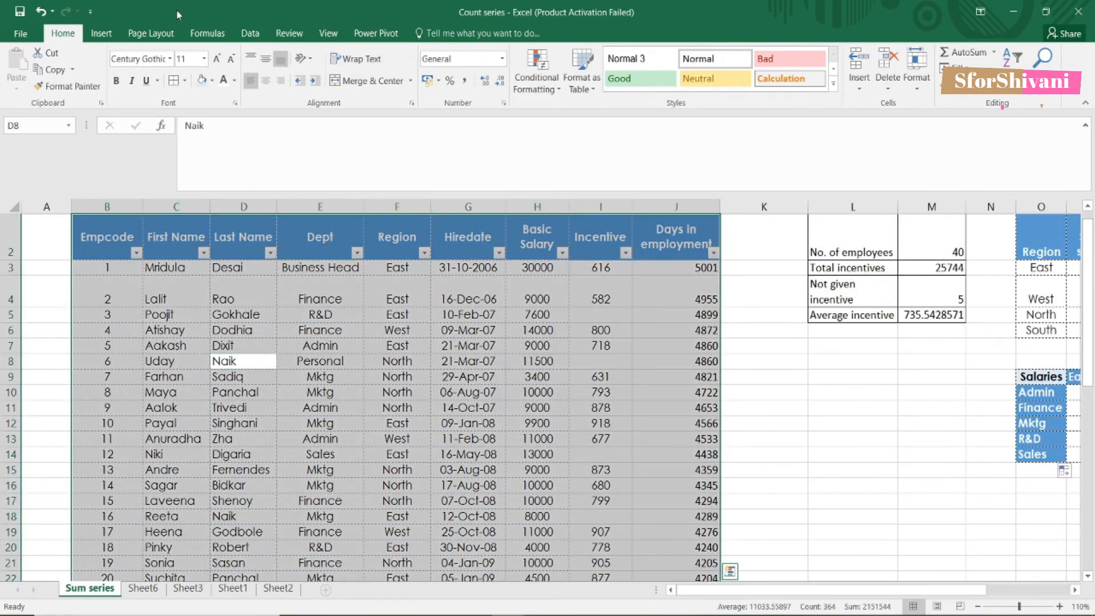
Step: Insert a PivotTable from the employee table on a new sheet
{"action": "left_click", "coordinate": [101, 33]}
{"action": "left_click", "coordinate": [23, 66]}
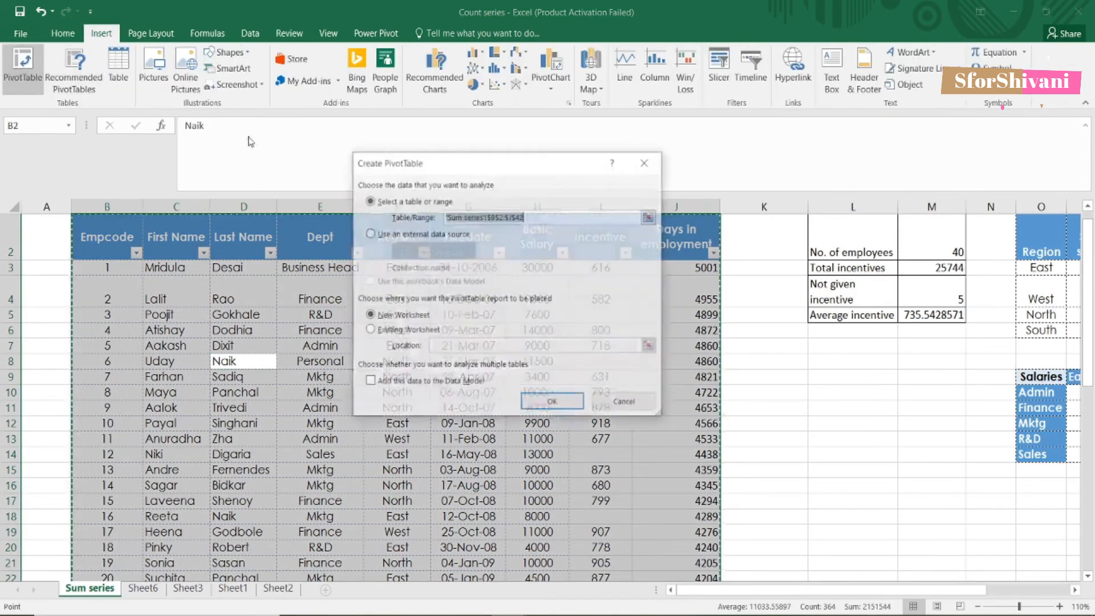
{"action": "left_click", "coordinate": [552, 402]}
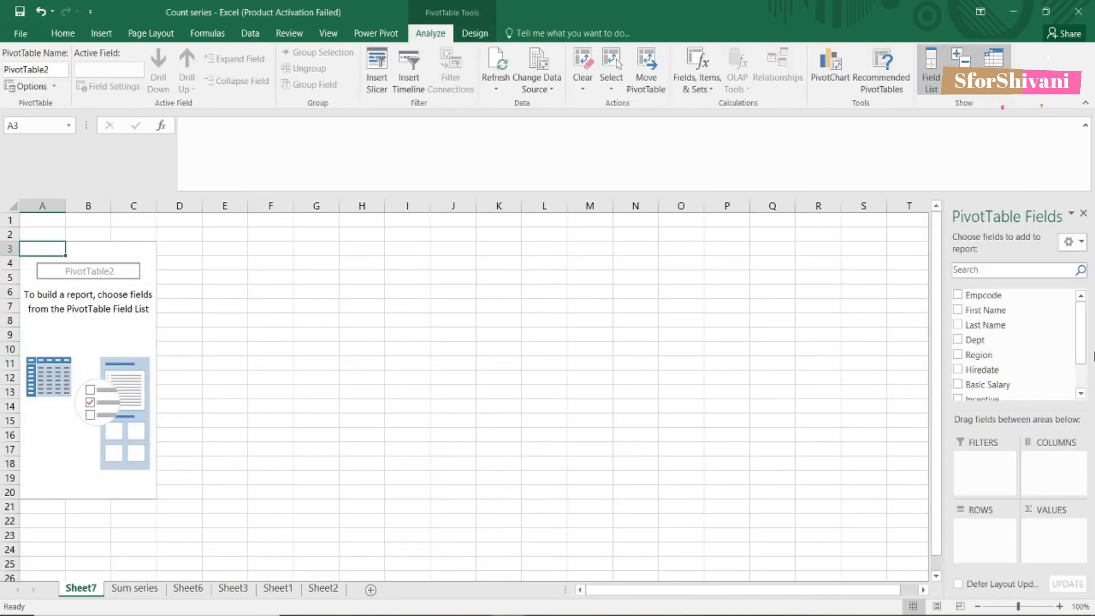
{"action": "left_click", "coordinate": [1079, 393]}
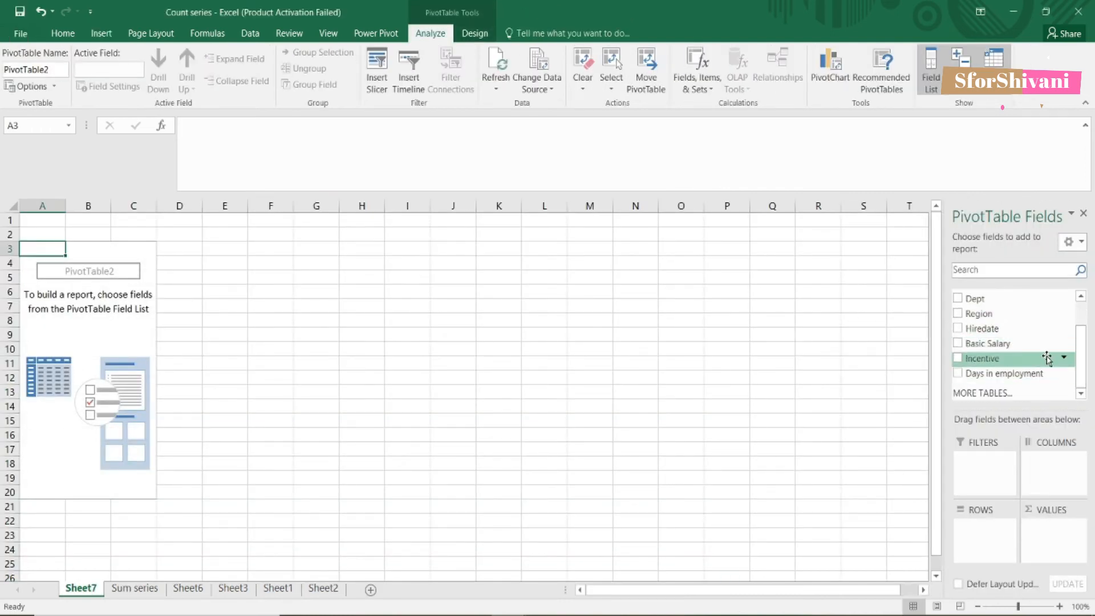
Step: Lay out the pivot with departments as rows, regions as columns and summed Basic Salary
{"action": "left_click_drag", "start_coordinate": [1001, 309], "coordinate": [975, 549]}
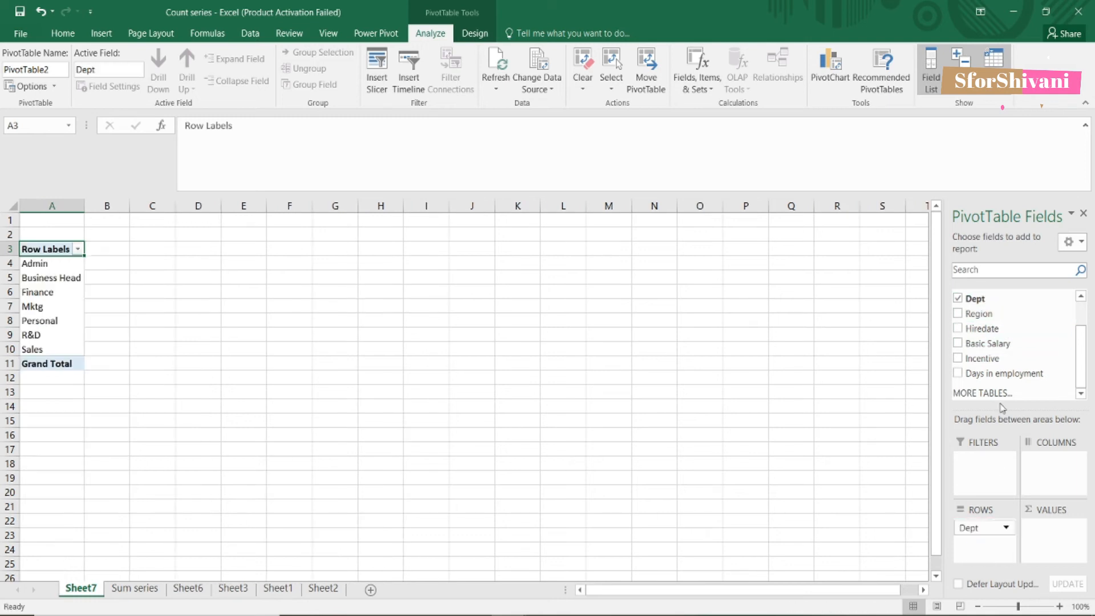
{"action": "left_click_drag", "start_coordinate": [1002, 313], "coordinate": [1059, 475]}
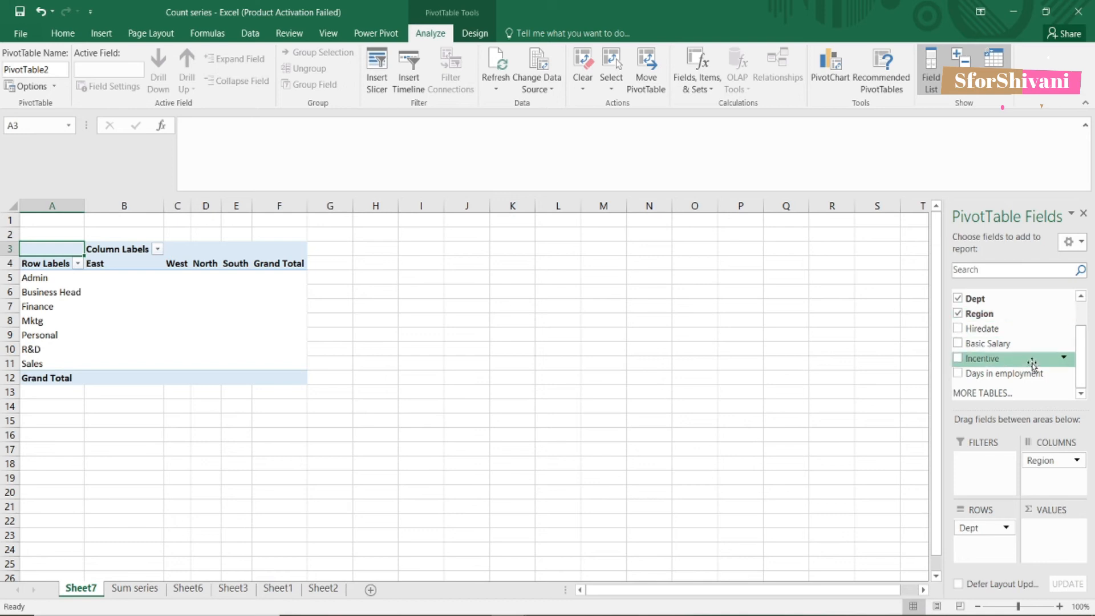
{"action": "left_click_drag", "start_coordinate": [1009, 343], "coordinate": [1050, 530]}
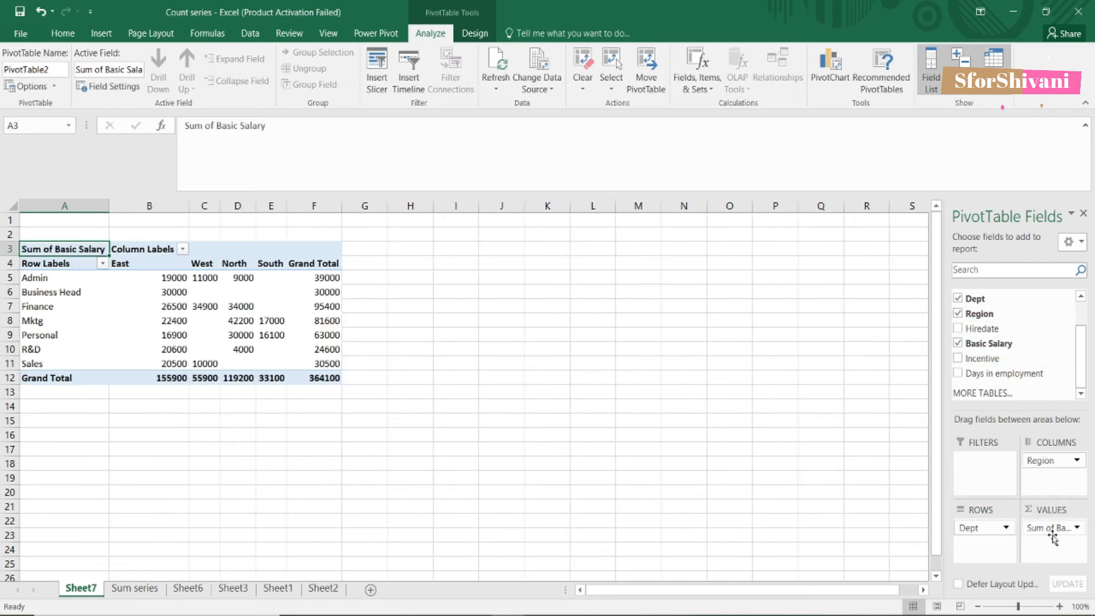
{"action": "left_click", "coordinate": [103, 263]}
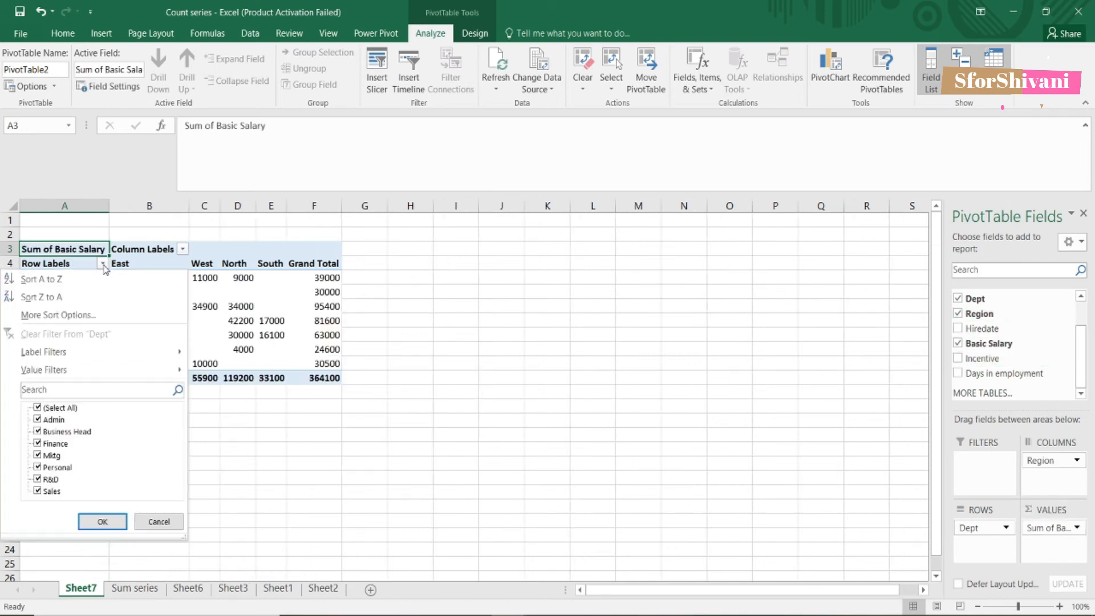
Step: Filter Business Head and Personal out of the pivot rows, then select salary figures B5:E10
{"action": "left_click", "coordinate": [66, 437]}
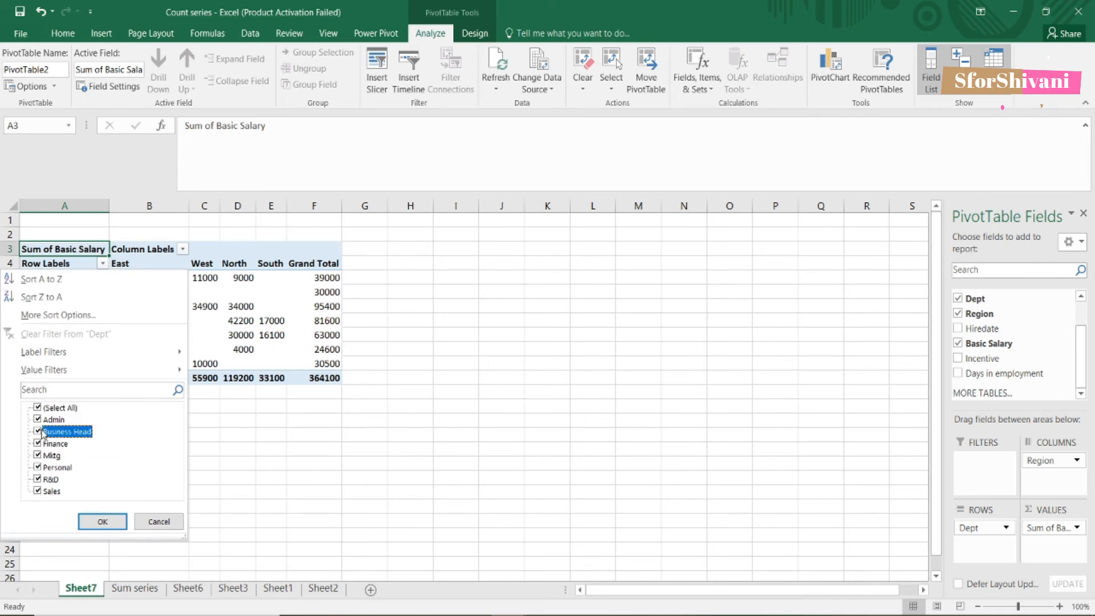
{"action": "left_click", "coordinate": [39, 469]}
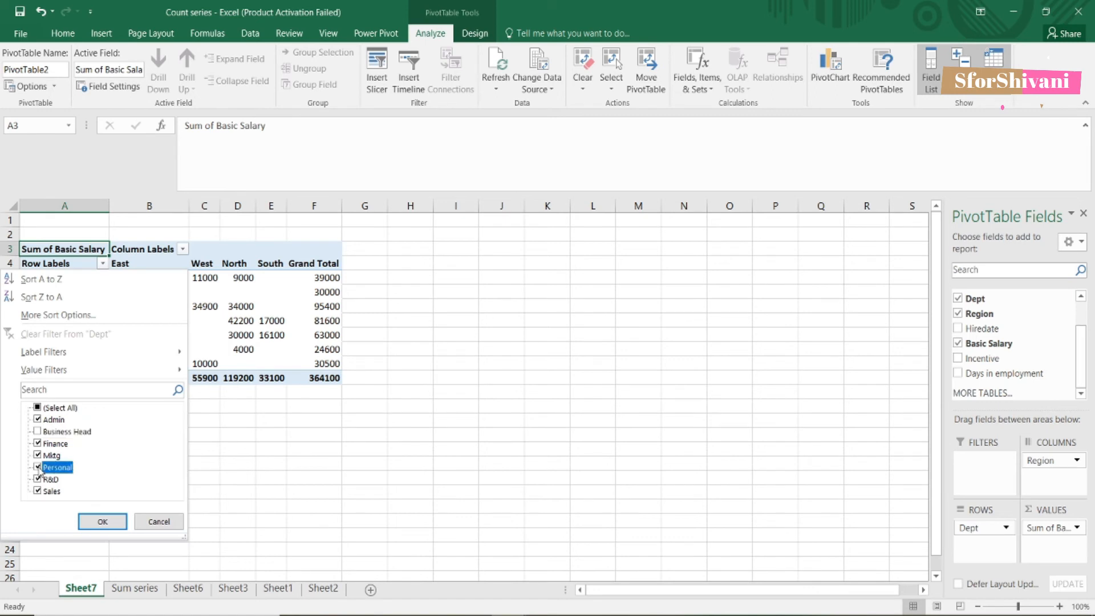
{"action": "left_click", "coordinate": [102, 521]}
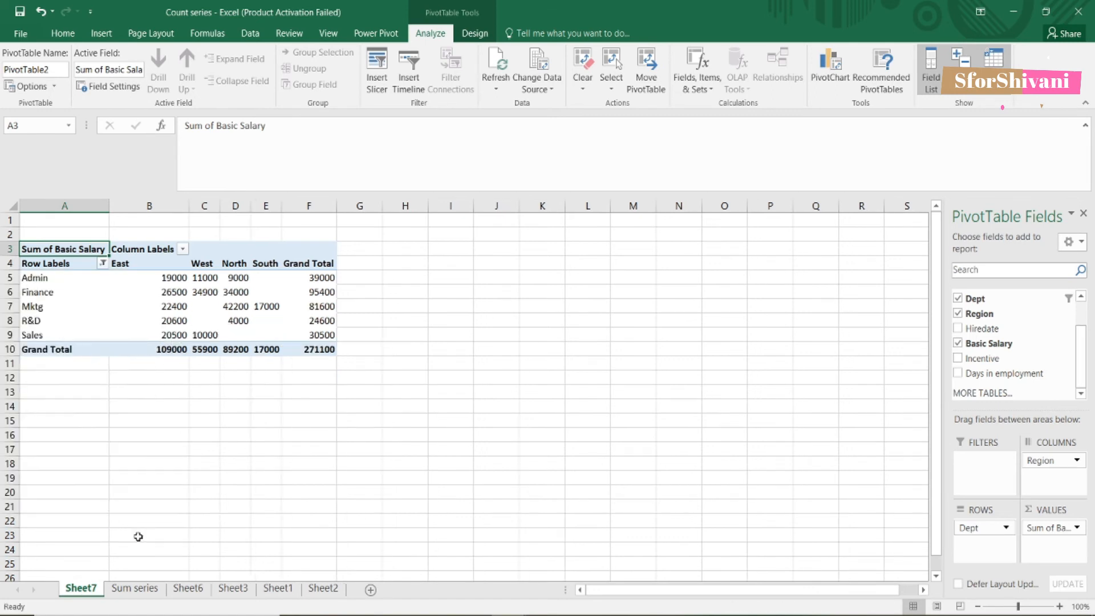
{"action": "left_click", "coordinate": [329, 279]}
{"action": "left_click_drag", "start_coordinate": [160, 273], "coordinate": [270, 359]}
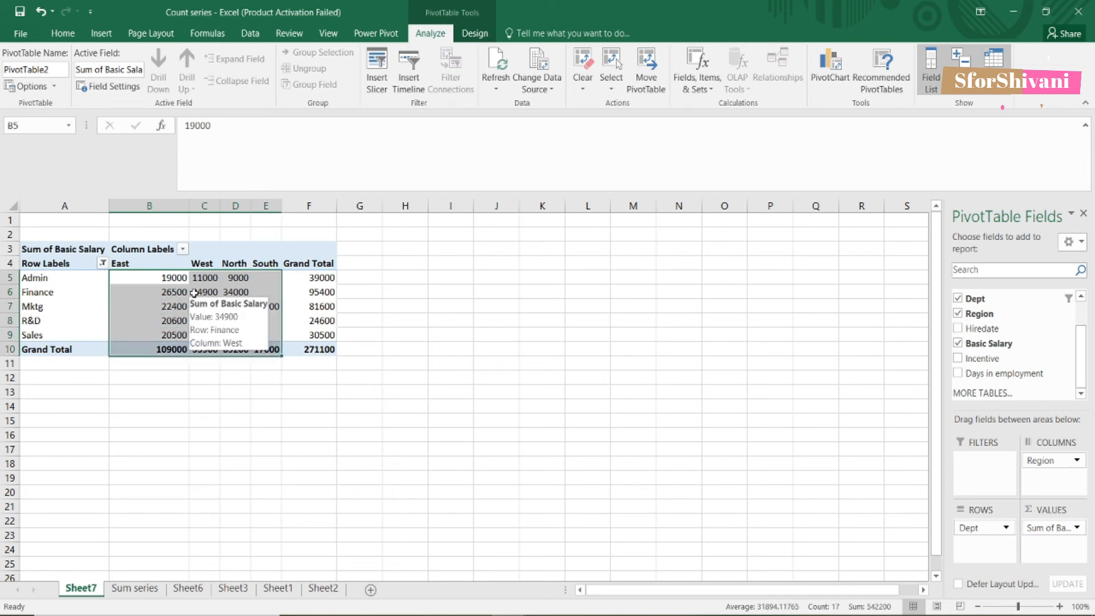
Step: Compare the filtered pivot totals against the Sum series SUMIFS grid
{"action": "left_click", "coordinate": [142, 590]}
{"action": "scroll", "coordinate": [955, 407], "scroll_direction": "right", "scroll_amount": 3}
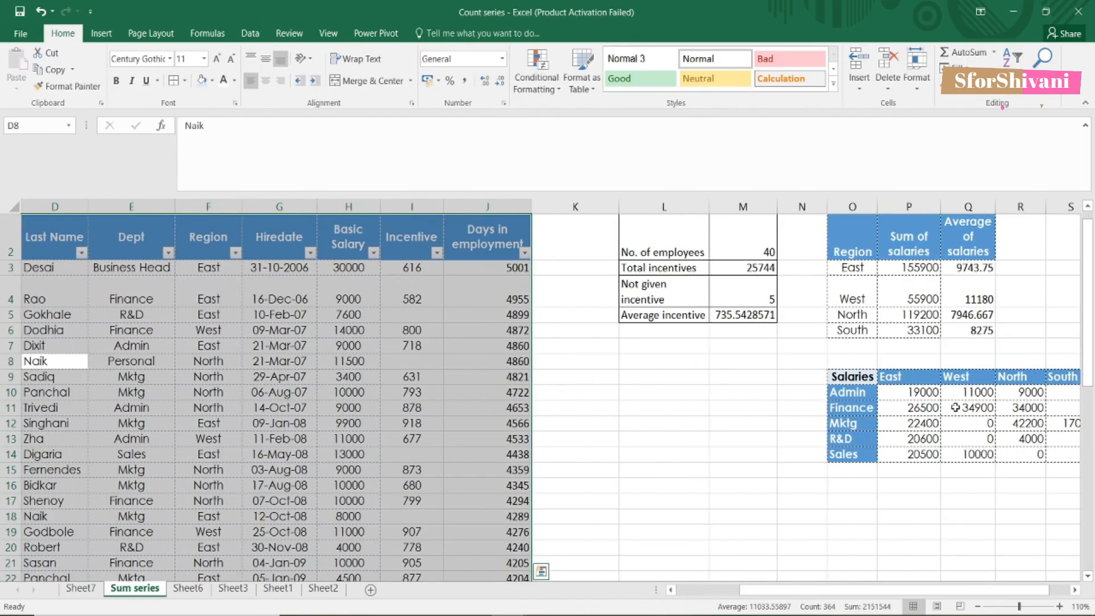
{"action": "left_click", "coordinate": [94, 589]}
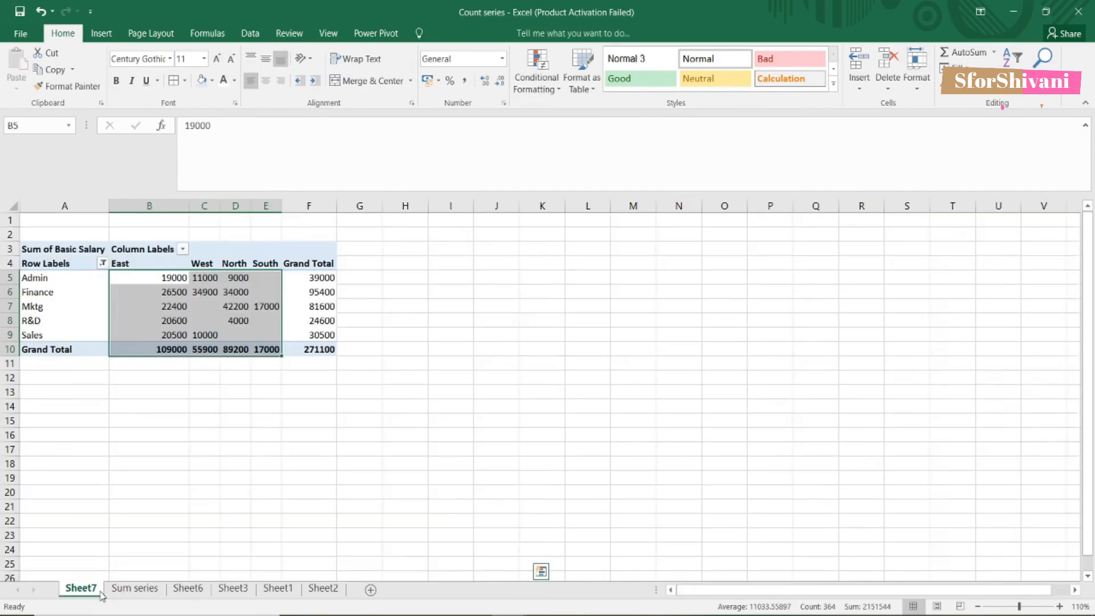
{"action": "left_click", "coordinate": [120, 591]}
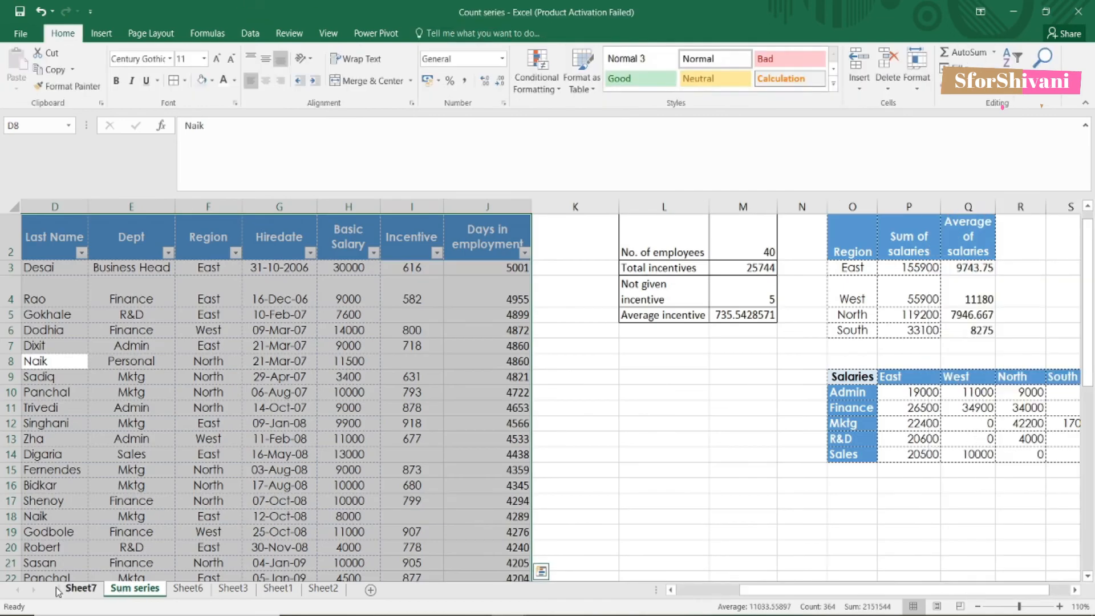
{"action": "left_click", "coordinate": [79, 589]}
{"action": "left_click", "coordinate": [334, 359]}
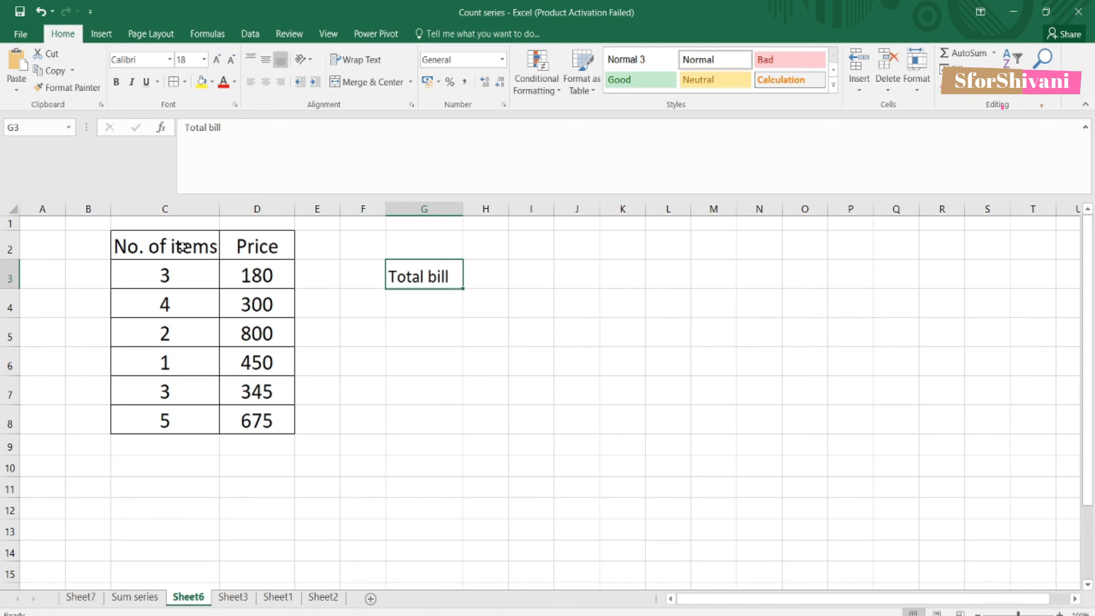
Step: Compute each row's cost in E3:E8 with =C3*D3 filled down
{"action": "left_click_drag", "start_coordinate": [276, 247], "coordinate": [279, 420]}
{"action": "left_click", "coordinate": [274, 242]}
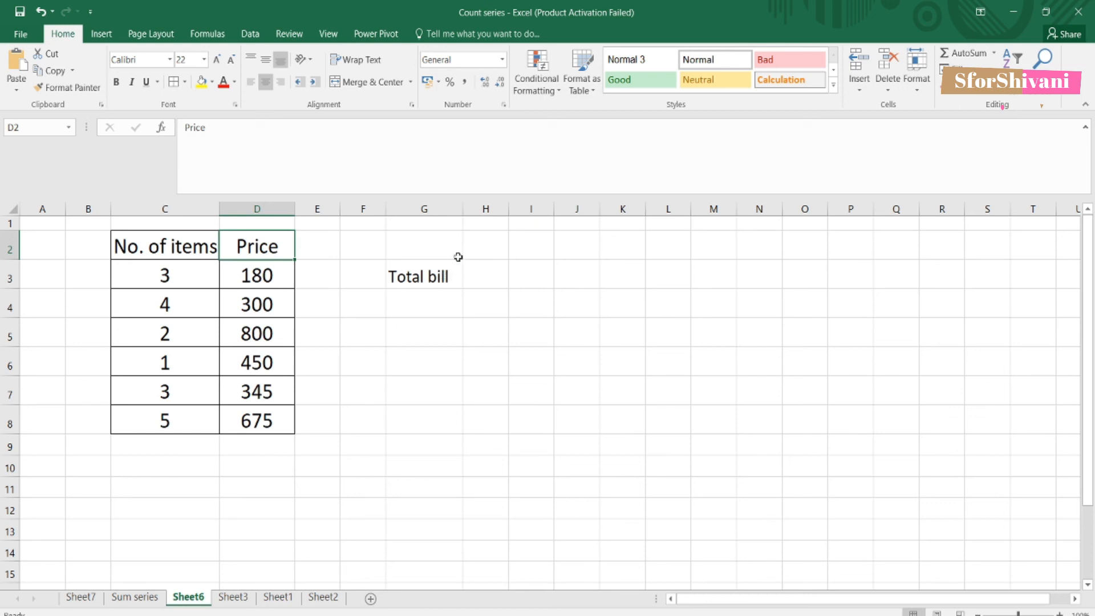
{"action": "left_click", "coordinate": [329, 282]}
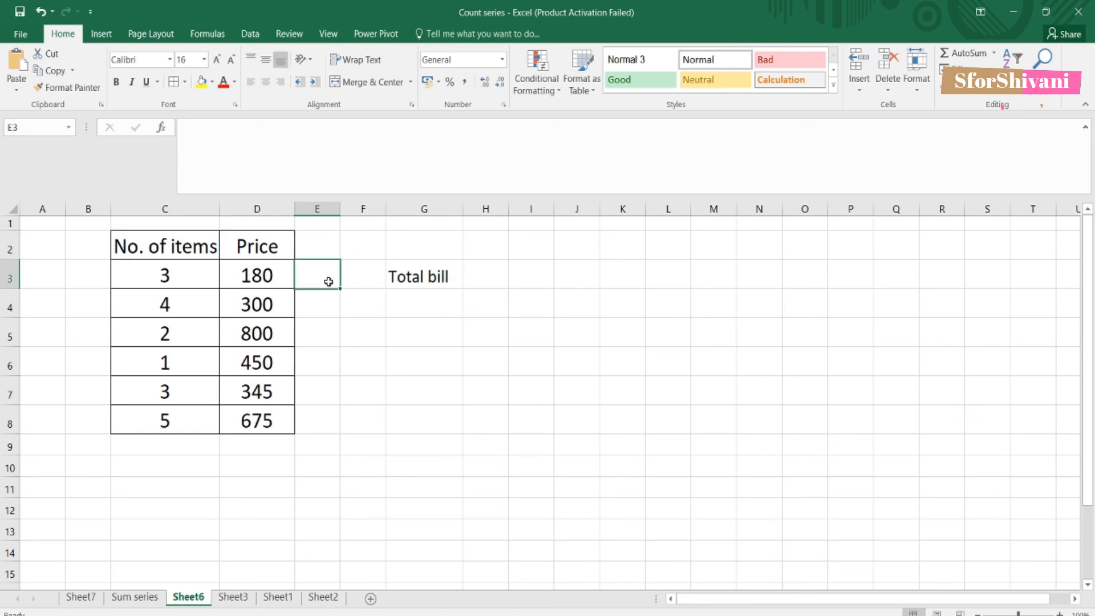
{"action": "type", "text": "="}
{"action": "left_click", "coordinate": [205, 275]}
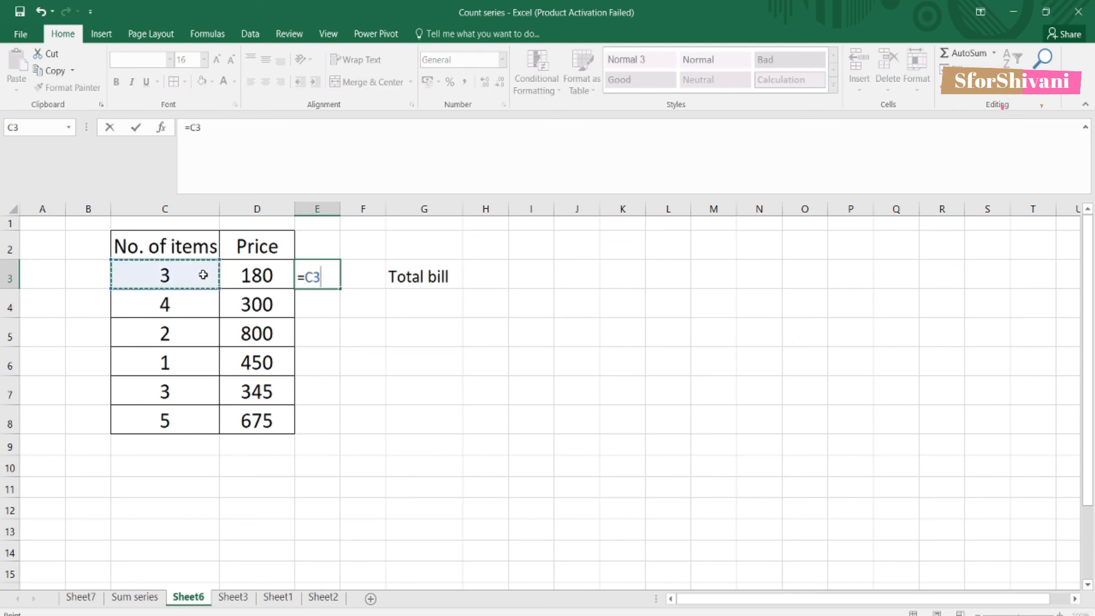
{"action": "type", "text": "*"}
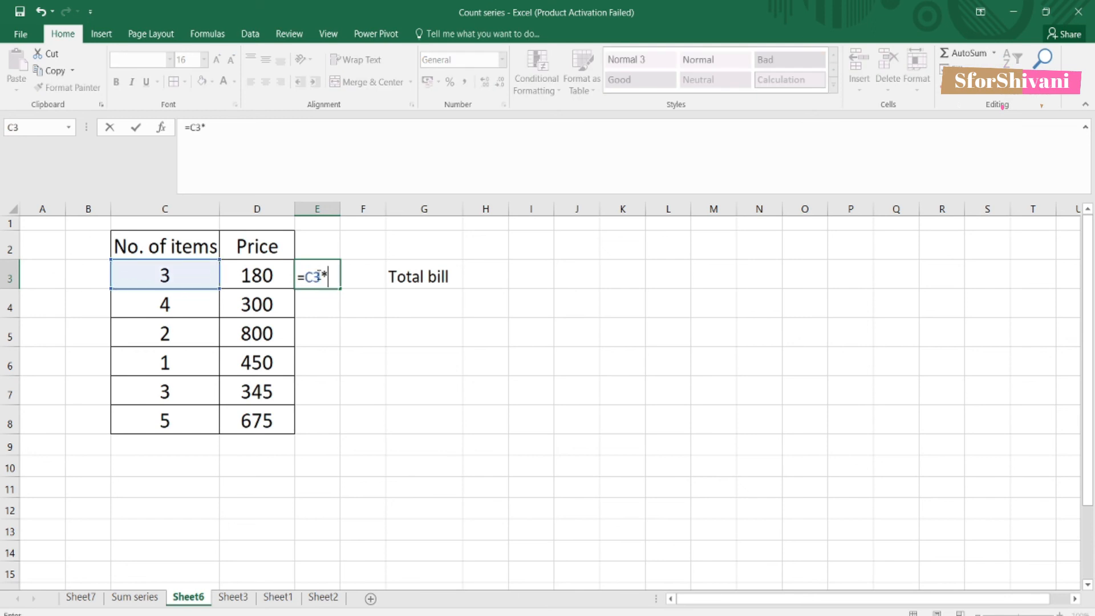
{"action": "left_click", "coordinate": [277, 274]}
{"action": "key", "text": "ctrl+Return"}
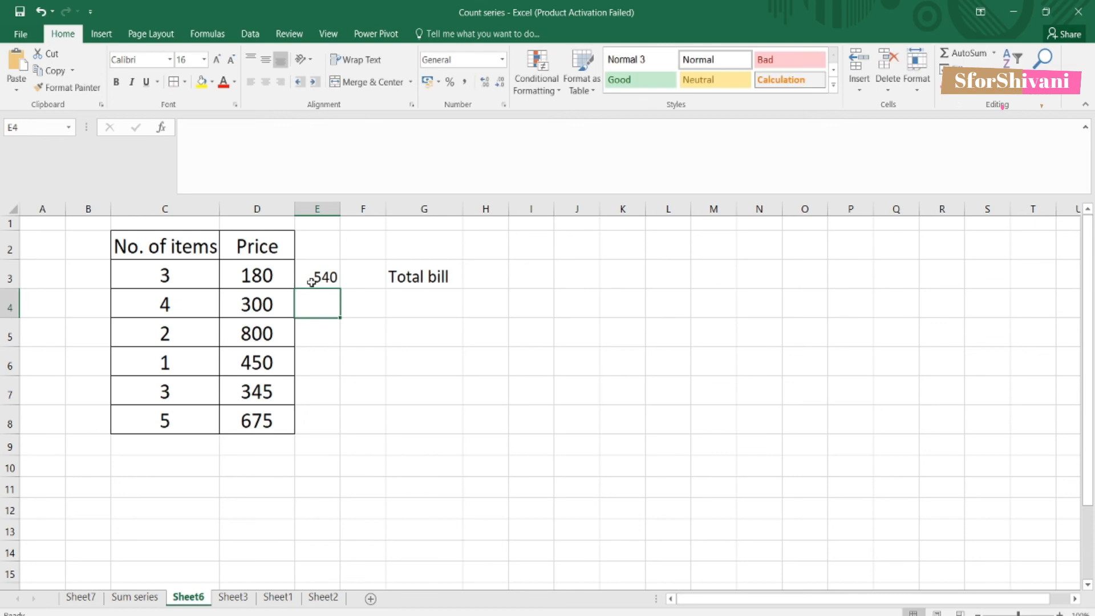
{"action": "left_click_drag", "start_coordinate": [341, 291], "coordinate": [313, 443]}
Step: Total the costs in E9 with =SUM(E3:E8), giving 8200
{"action": "left_click", "coordinate": [313, 444]}
{"action": "type", "text": "=SUM("}
{"action": "left_click_drag", "start_coordinate": [325, 277], "coordinate": [326, 423]}
{"action": "type", "text": ")"}
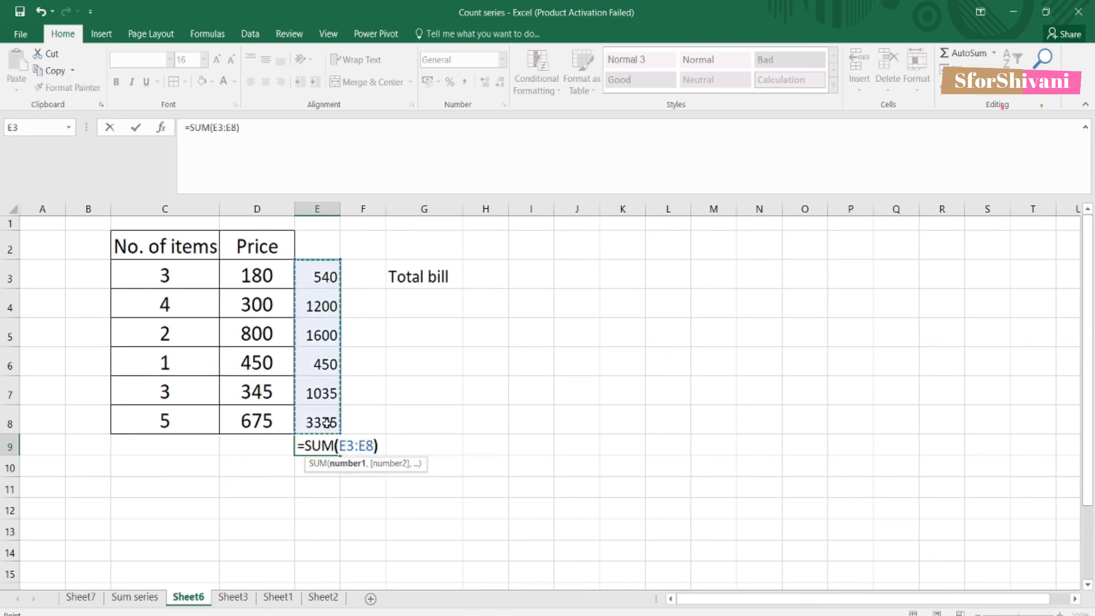
{"action": "key", "text": "Return"}
{"action": "key", "text": "Up"}
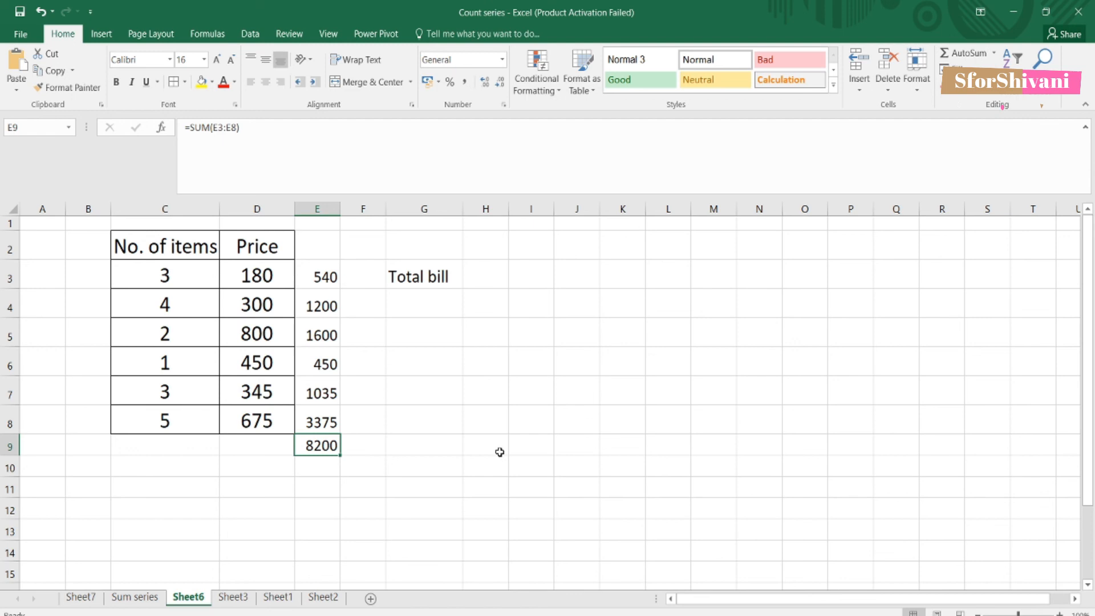
{"action": "left_click", "coordinate": [486, 278]}
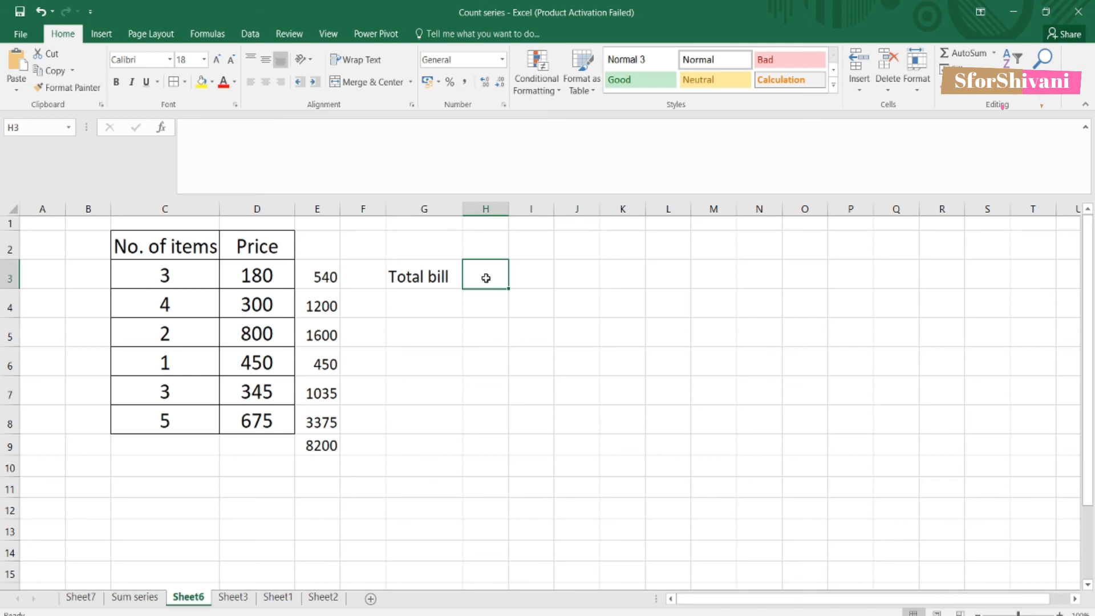
Step: Enter =SUMPRODUCT(C3:C8,D3:D8) in H3 so the Total bill shows 8200
{"action": "double_click", "coordinate": [485, 277]}
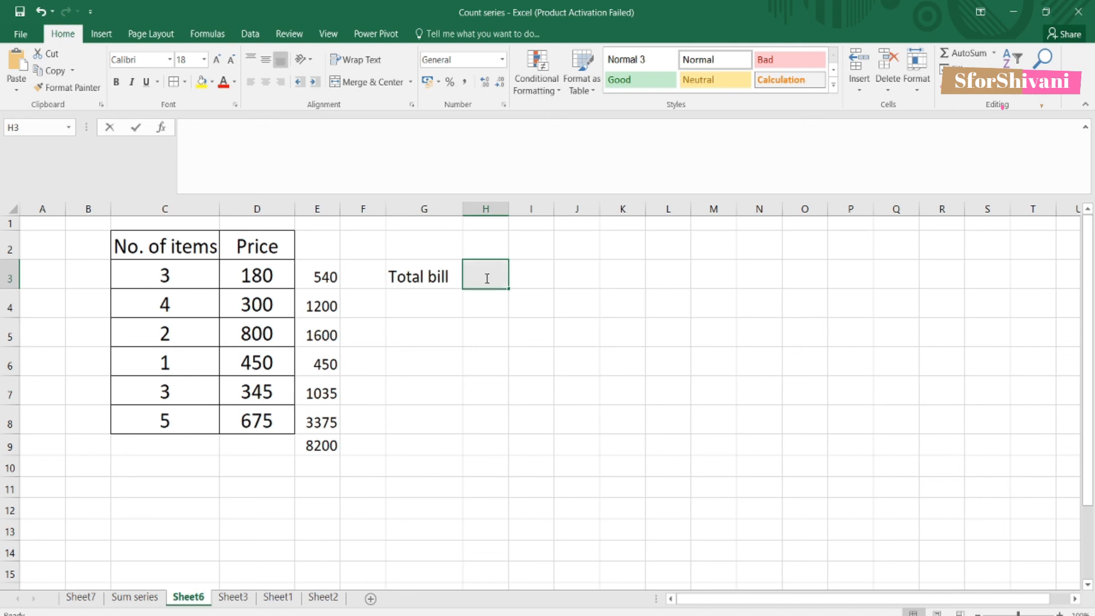
{"action": "type", "text": "=S"}
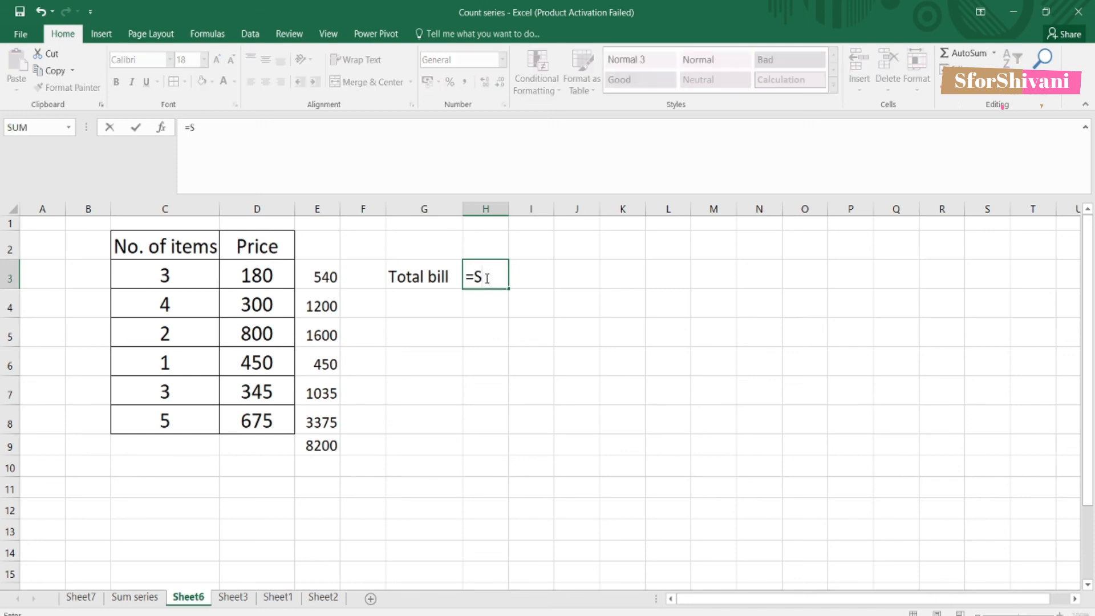
{"action": "type", "text": "UMPRO"}
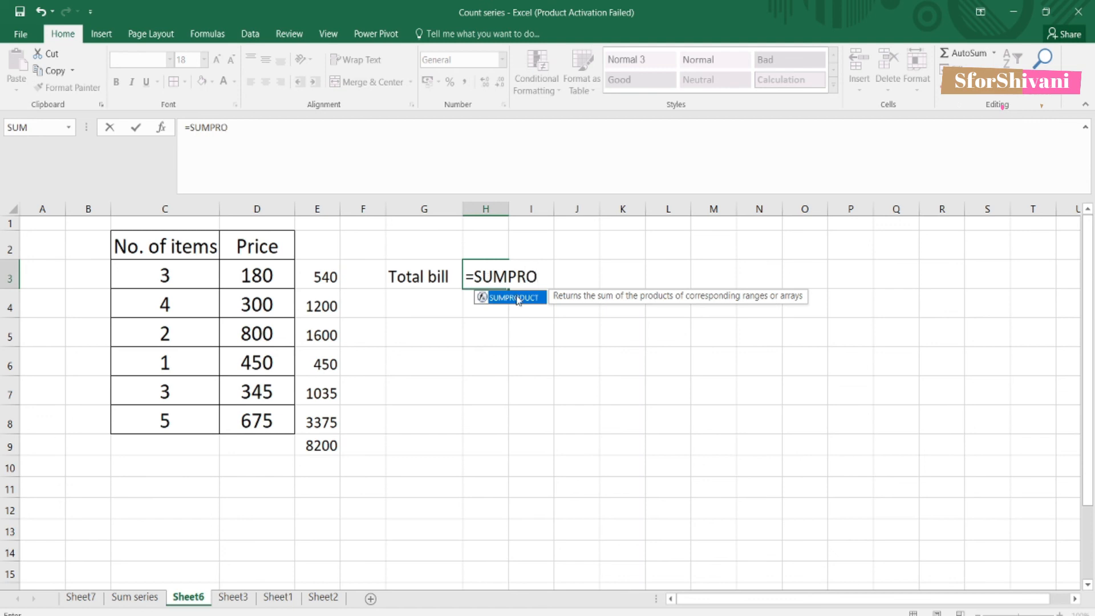
{"action": "key", "text": "Tab"}
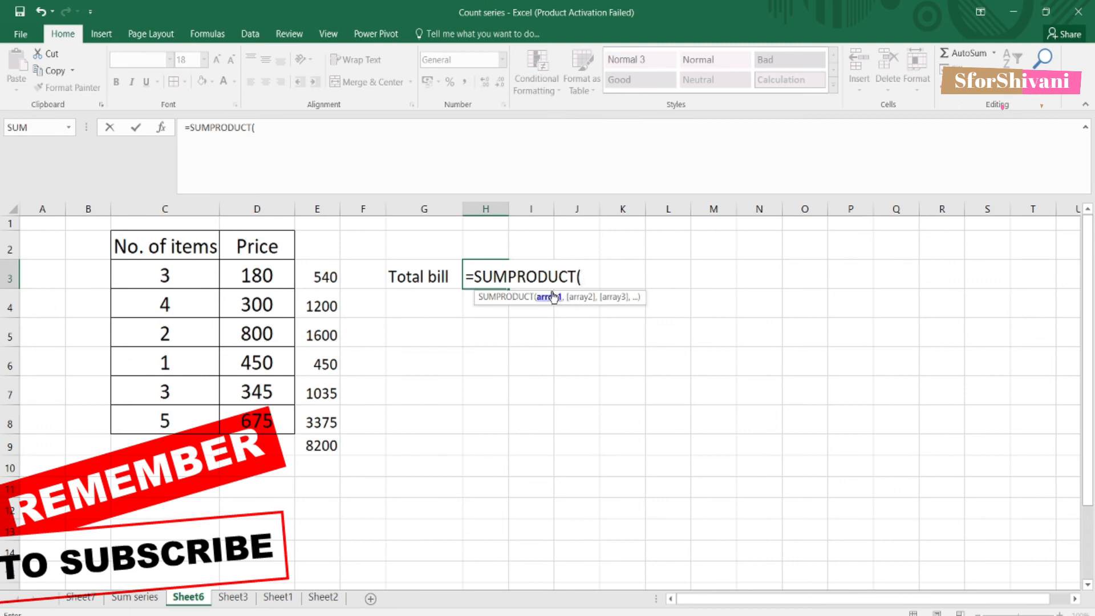
{"action": "left_click_drag", "start_coordinate": [174, 275], "coordinate": [178, 410]}
{"action": "type", "text": ","}
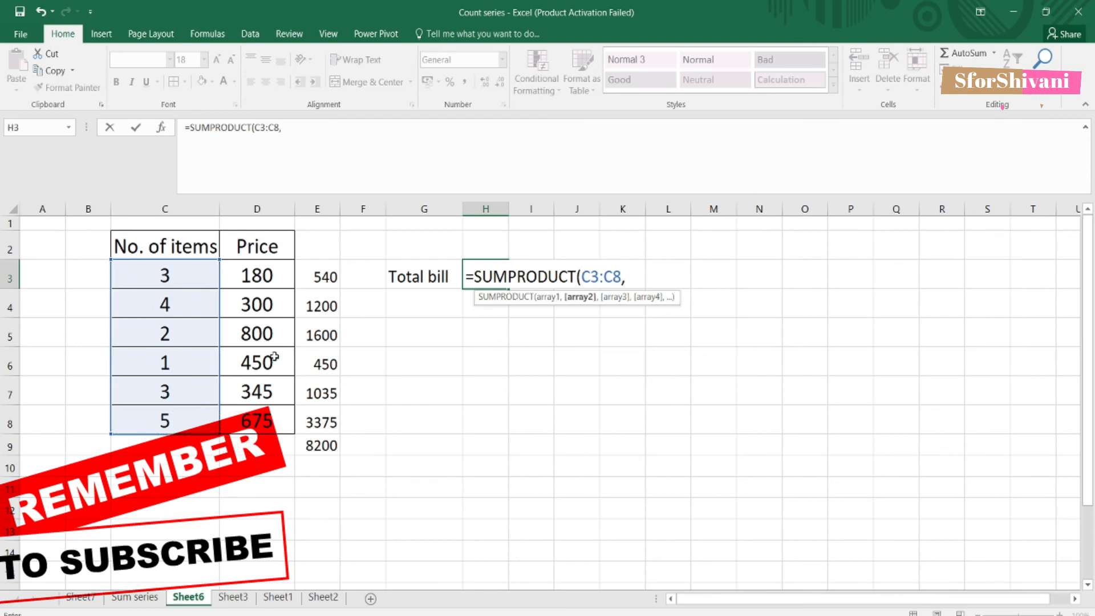
{"action": "left_click_drag", "start_coordinate": [269, 277], "coordinate": [269, 420]}
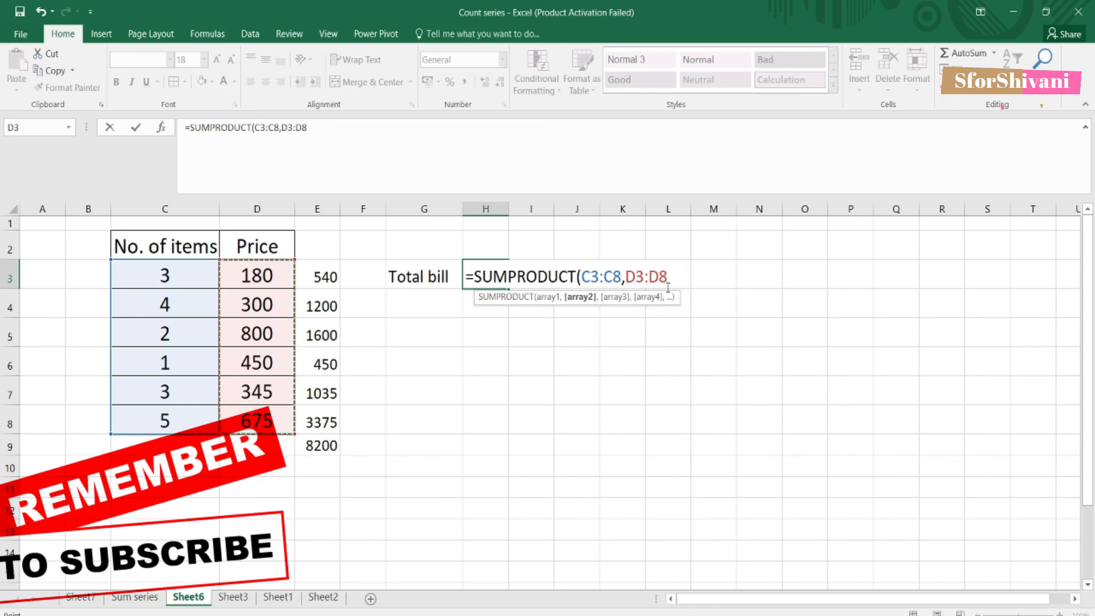
{"action": "type", "text": ")"}
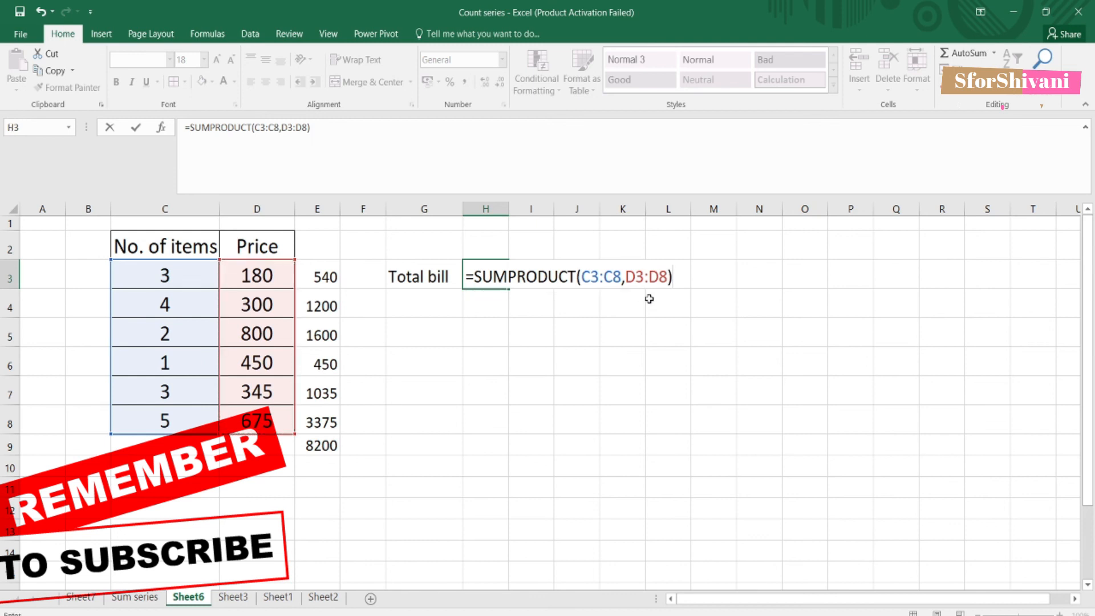
{"action": "key", "text": "Return"}
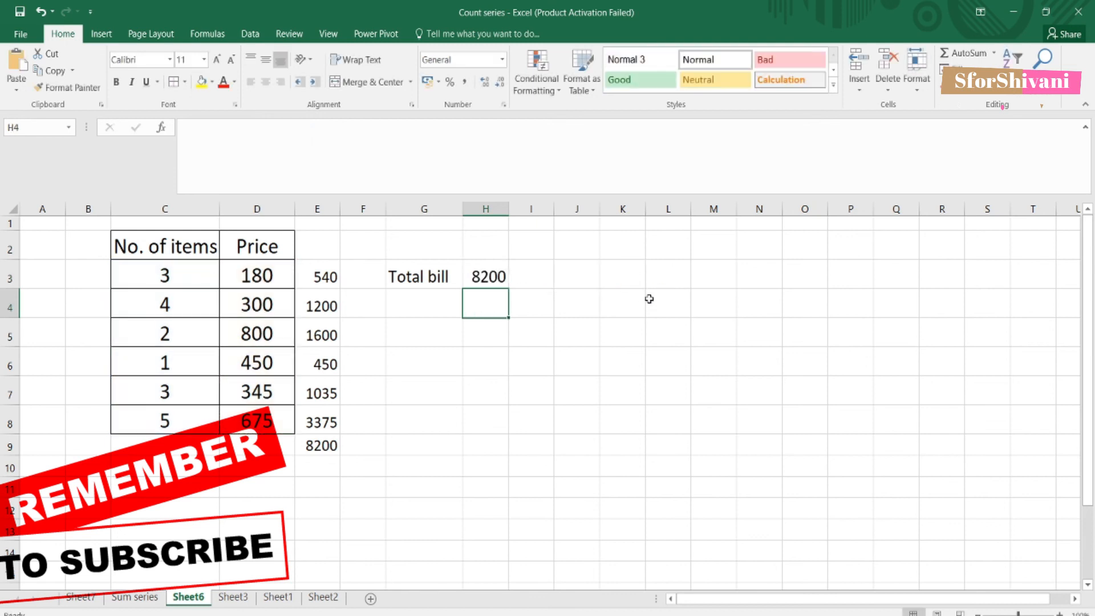
{"action": "left_click", "coordinate": [500, 278]}
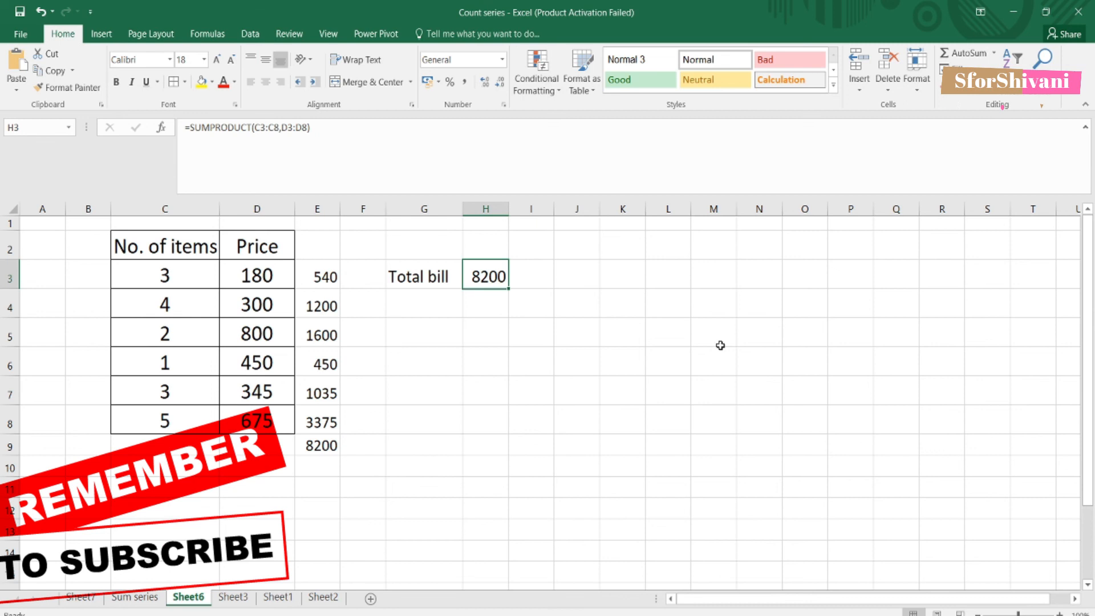